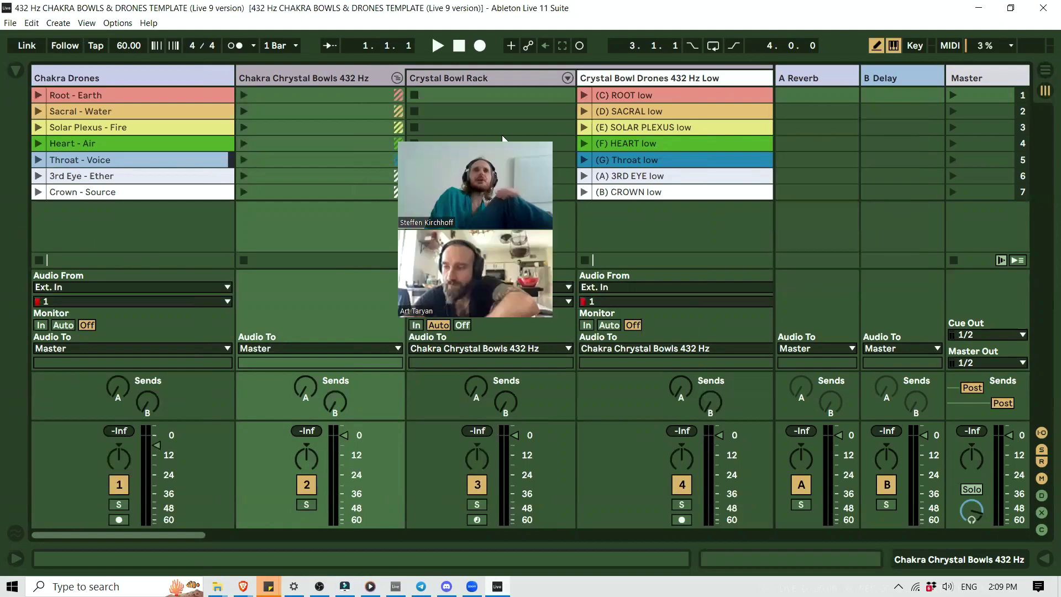
# Look through the Chakra Drones clips by selecting them one after another, from Root - Earth down to Crown - Source.
pyautogui.click(143, 96)
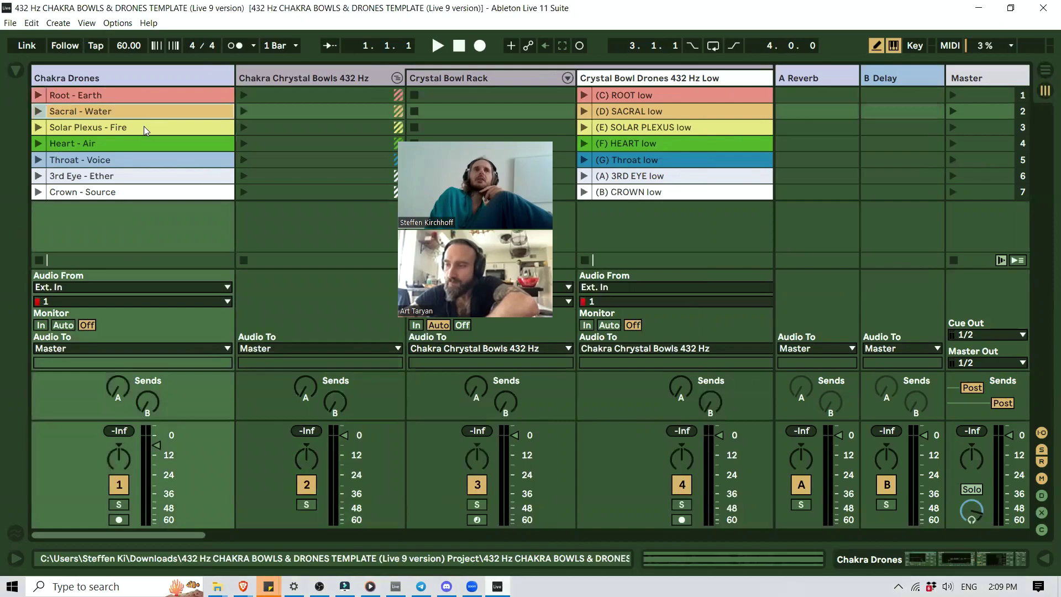
pyautogui.click(143, 126)
pyautogui.click(144, 148)
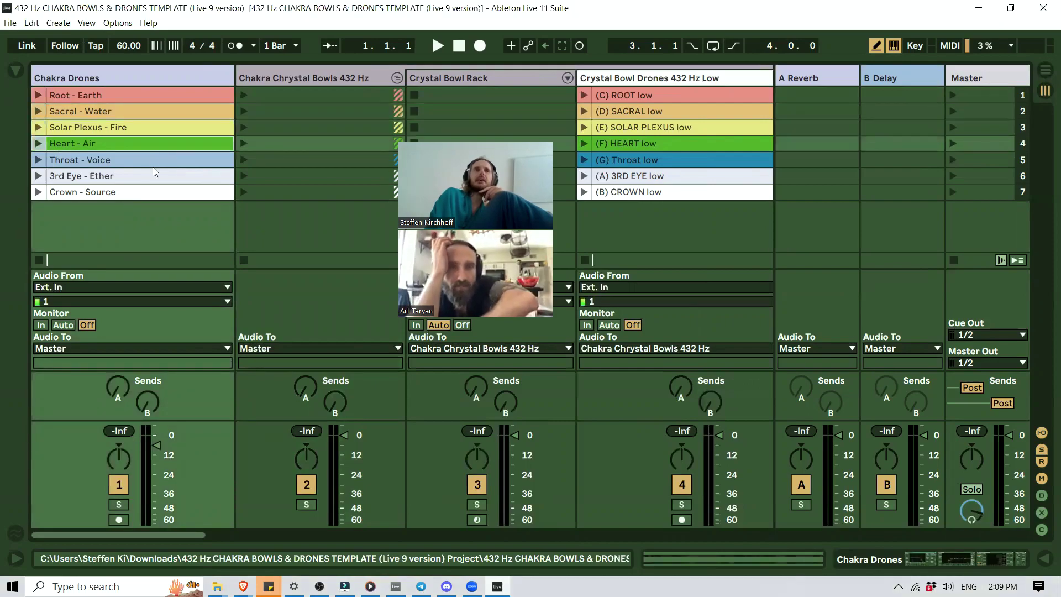
pyautogui.click(151, 161)
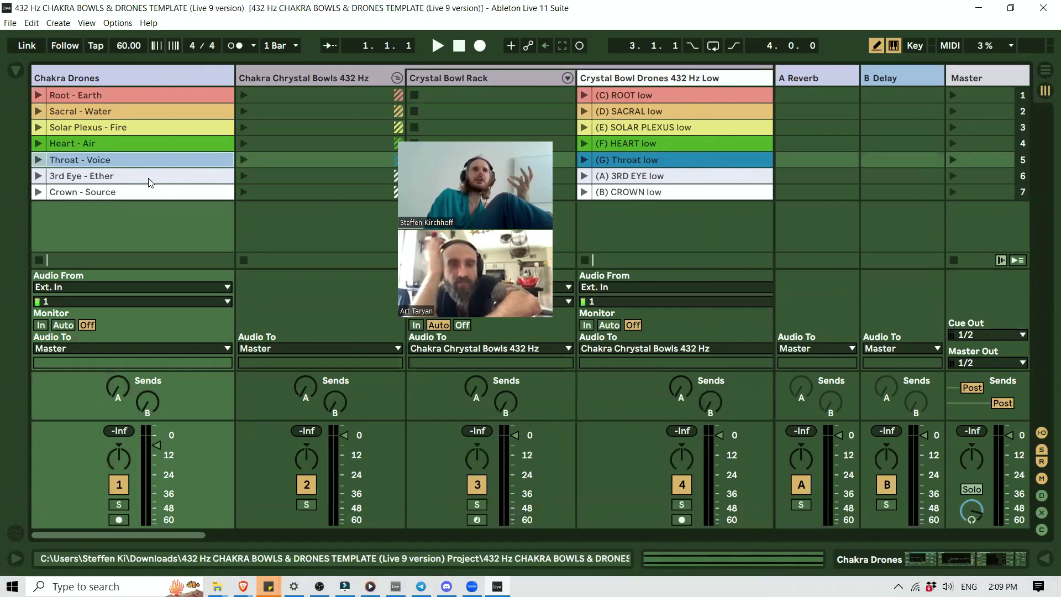
pyautogui.click(149, 181)
pyautogui.click(148, 196)
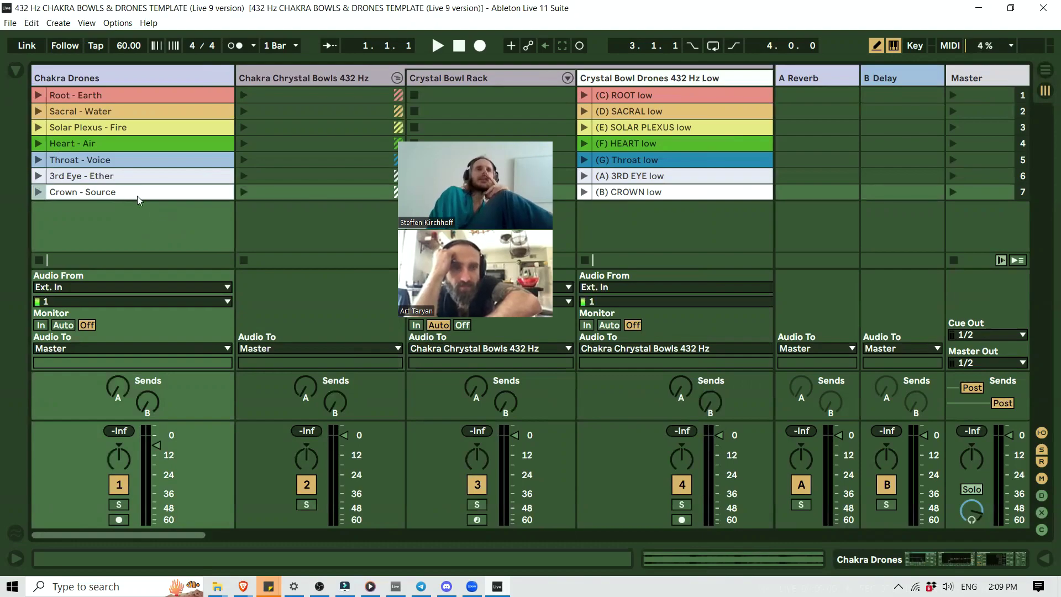
# Play the Root - Earth drone clip and open its audio waveform and clip settings.
pyautogui.click(35, 95)
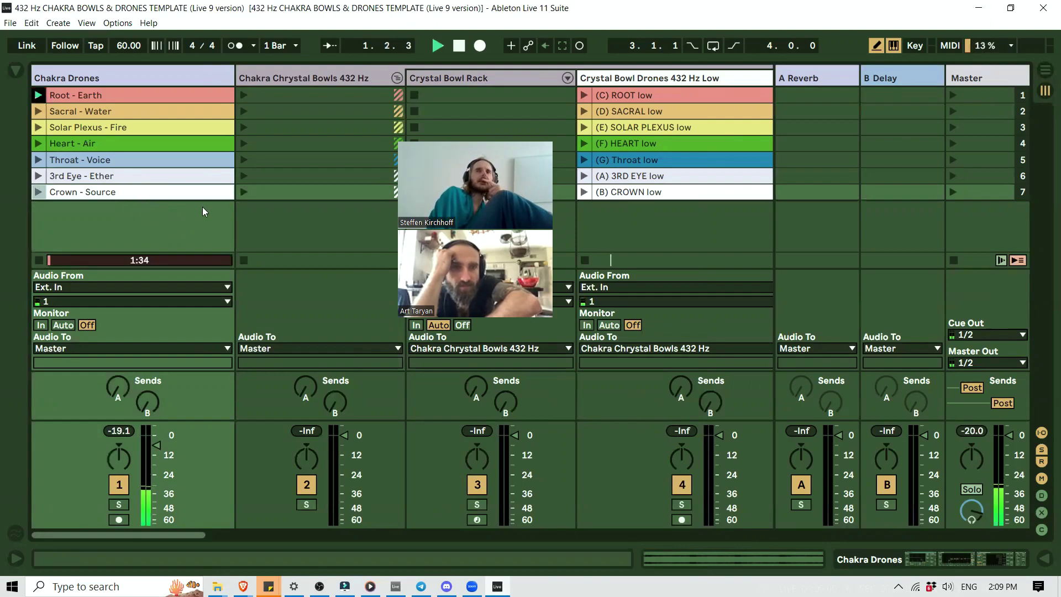
pyautogui.doubleClick(192, 95)
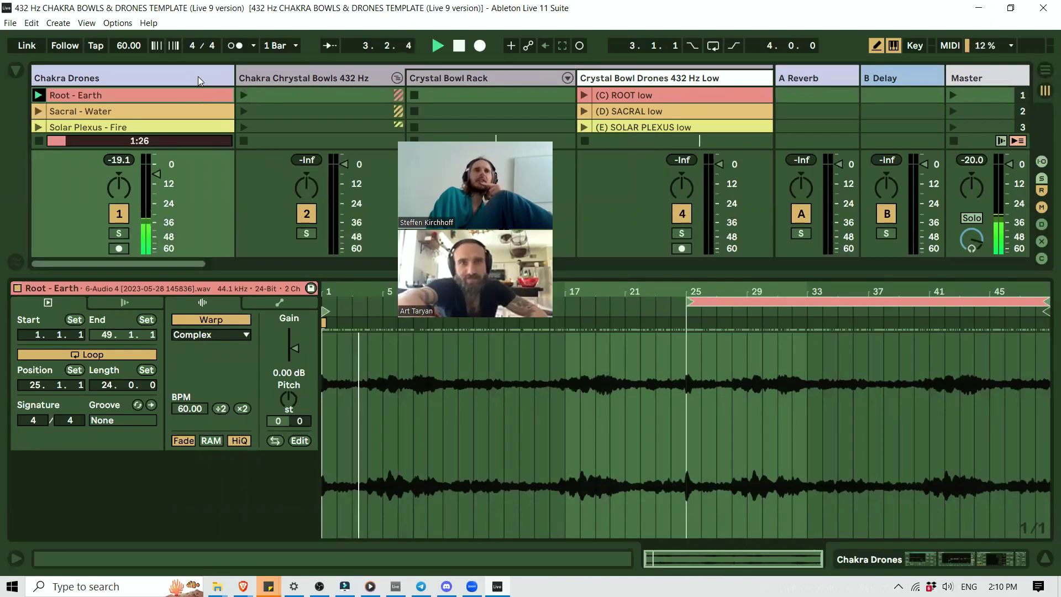
# Show the Chakra Drones track's device chain and lower the track's volume to -12.0 dB.
pyautogui.click(198, 76)
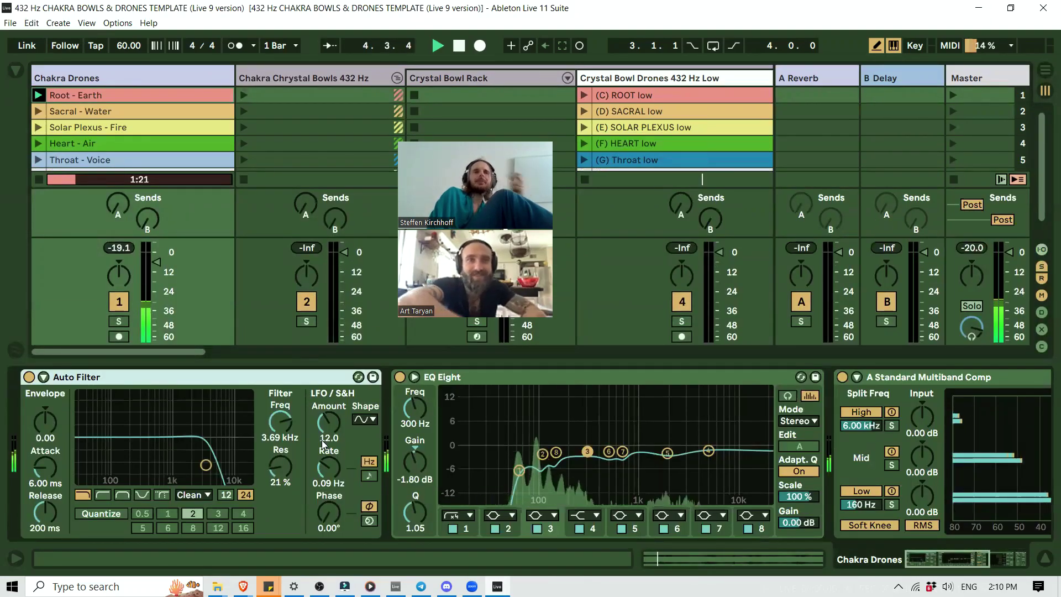
pyautogui.click(127, 75)
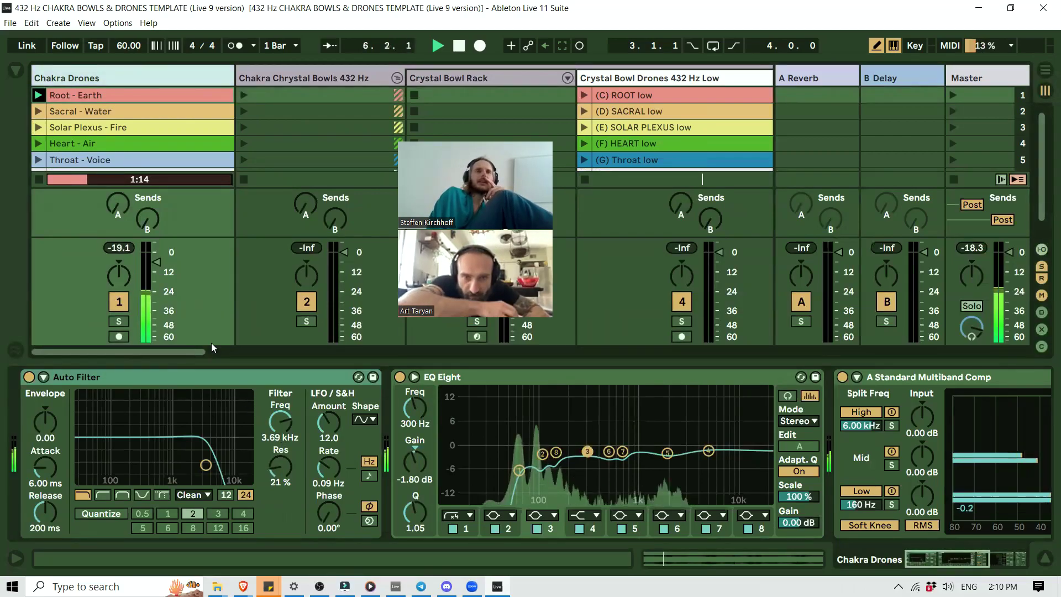
pyautogui.moveTo(160, 264); pyautogui.dragTo(159, 270)
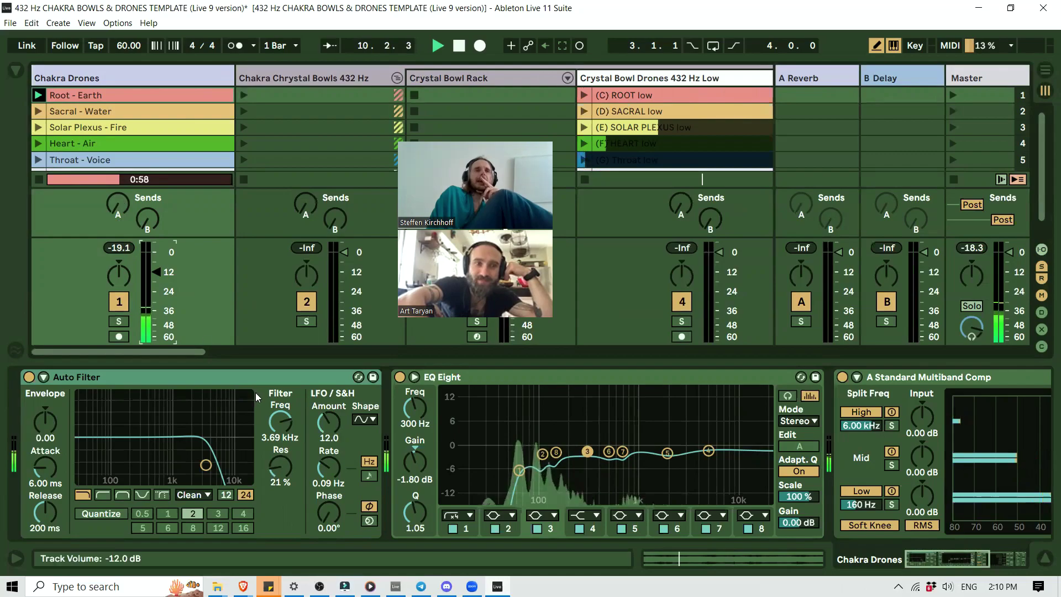
# Inspect the Auto Filter frequency and EQ Eight's first band on Chakra Drones, and the Master track's effect chain, finally hiding the device view.
pyautogui.click(283, 421)
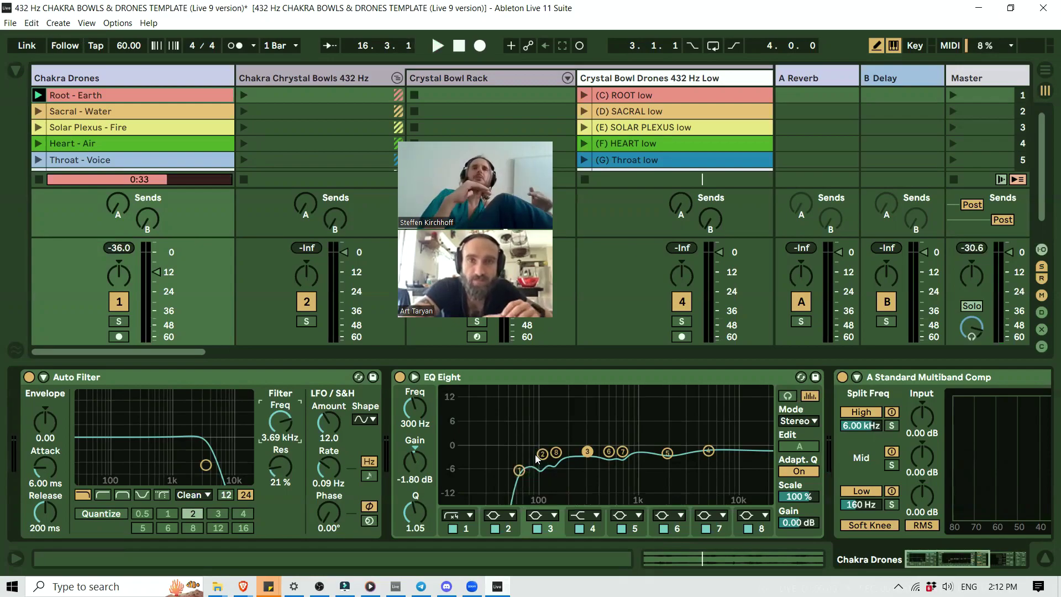
pyautogui.click(461, 533)
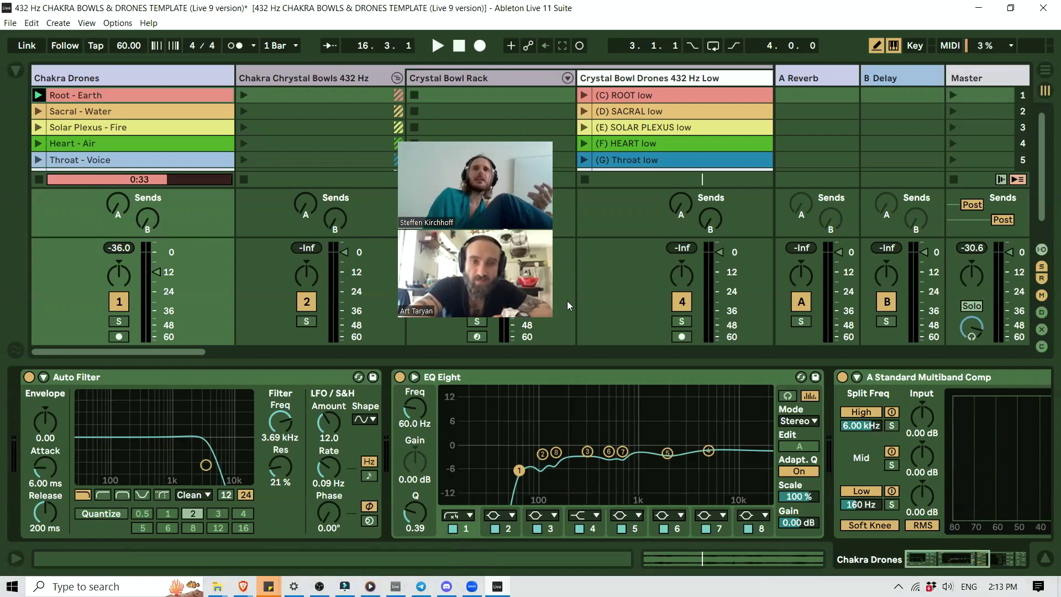
pyautogui.click(993, 81)
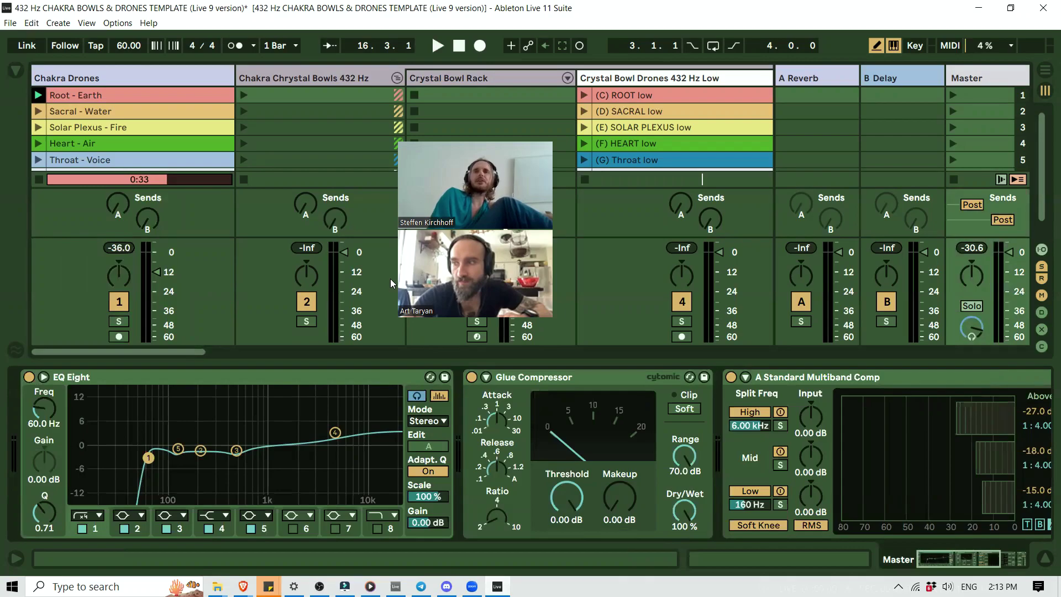
pyautogui.click(1044, 559)
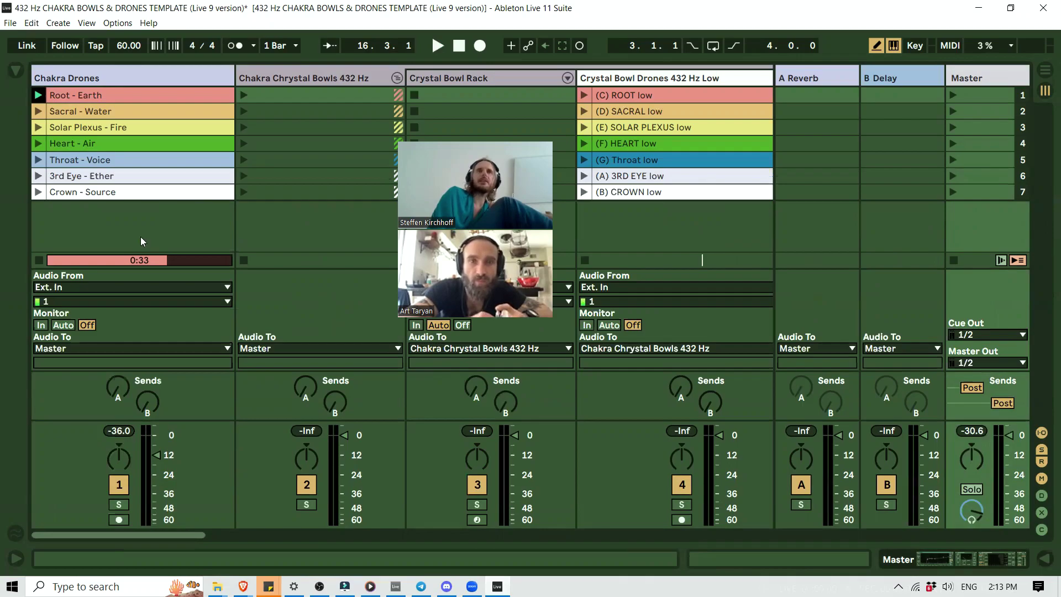
# Examine the Chakra Drones effects, from Auto Filter and EQ Eight to A Standard Multiband Comp, during playback, and close the device view when finished.
pyautogui.press('space')
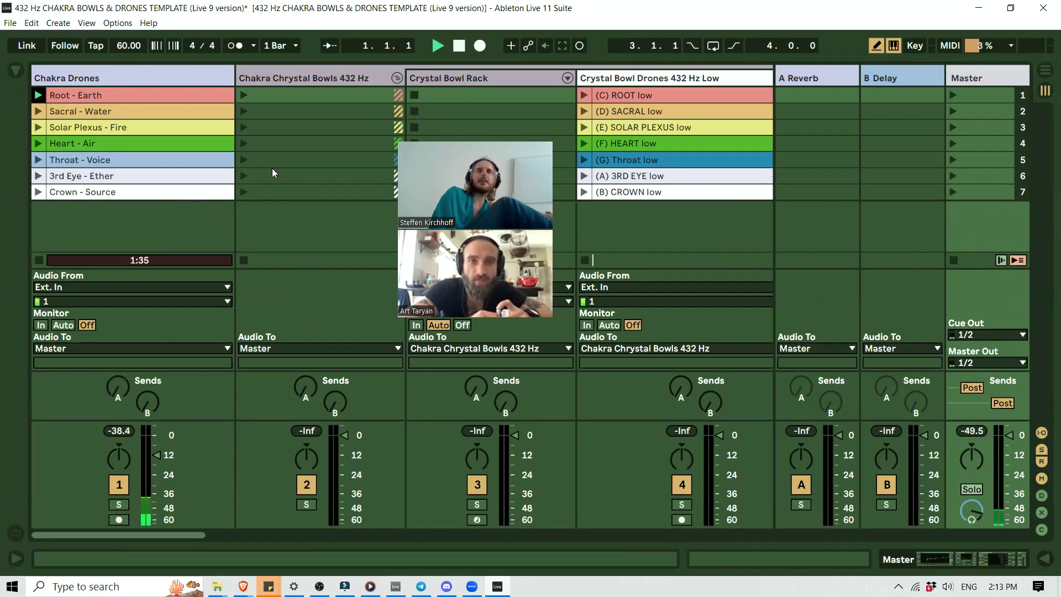
pyautogui.doubleClick(144, 69)
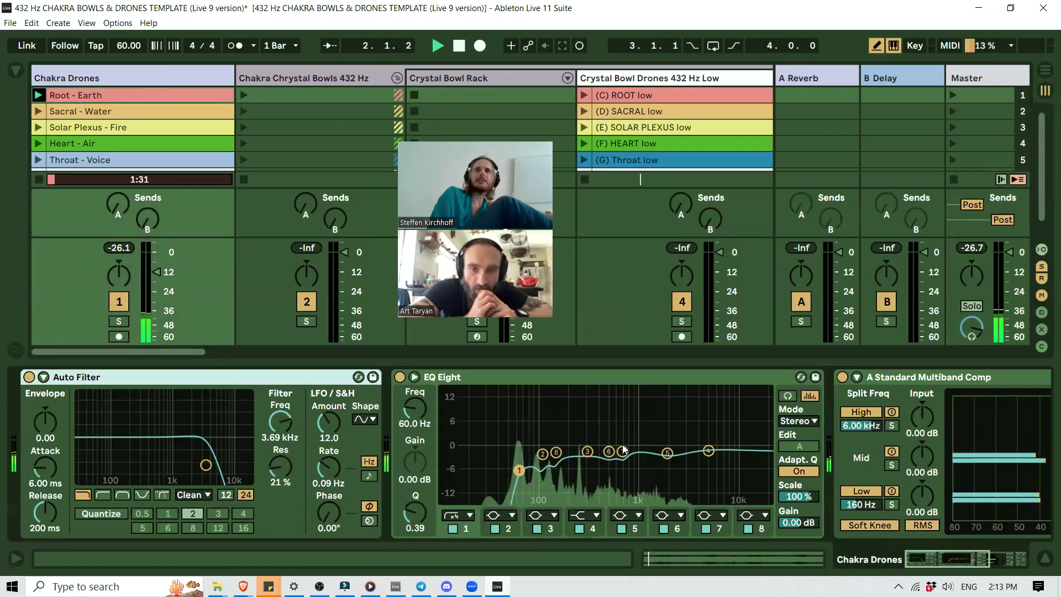
pyautogui.press('space')
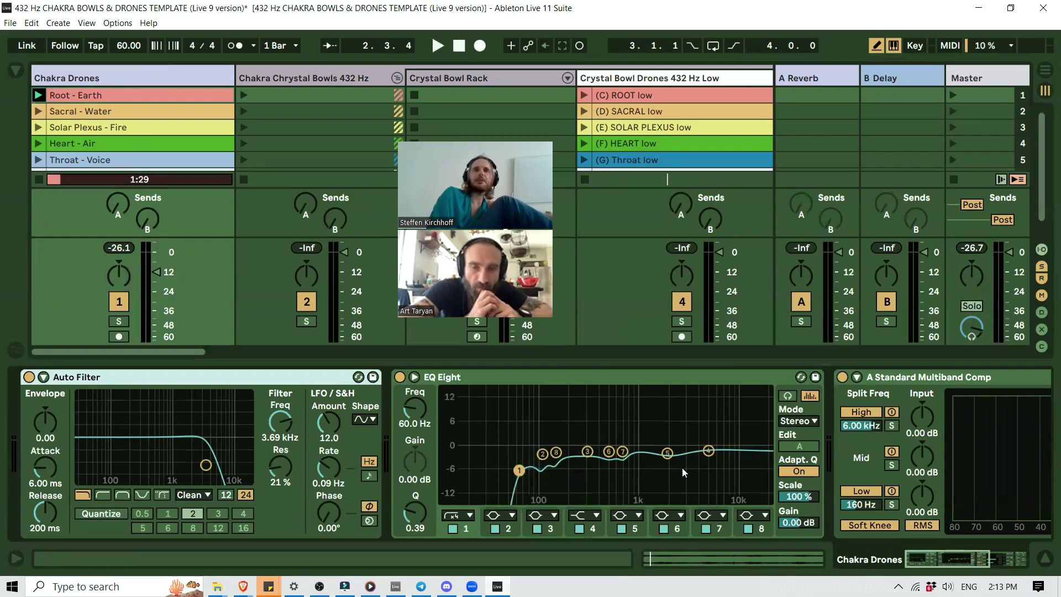
pyautogui.hscroll(1, 641, 443)
pyautogui.hscroll(6, 641, 439)
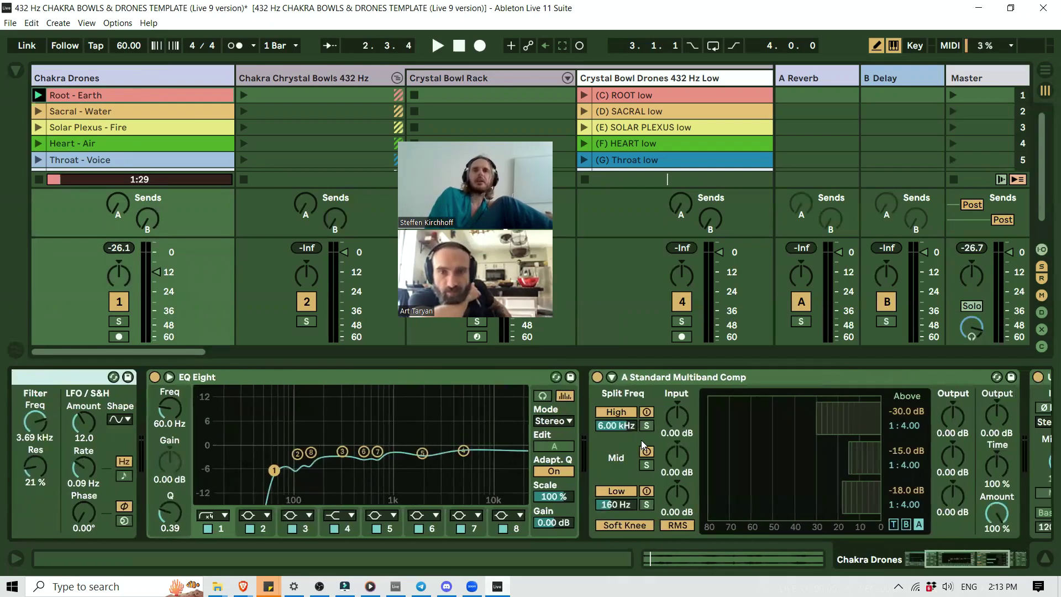
pyautogui.press('space')
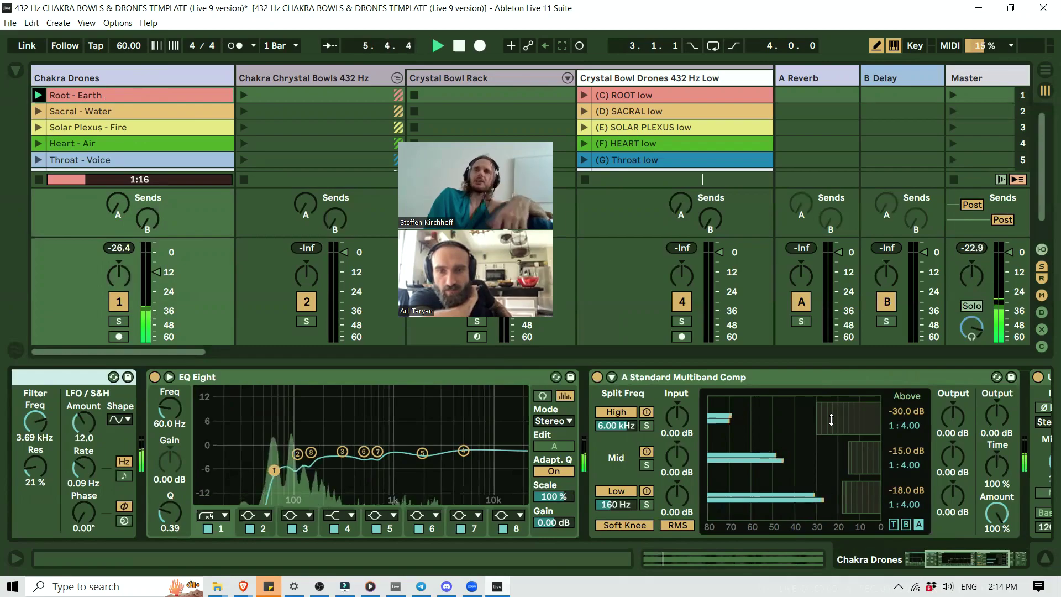
pyautogui.click(698, 378)
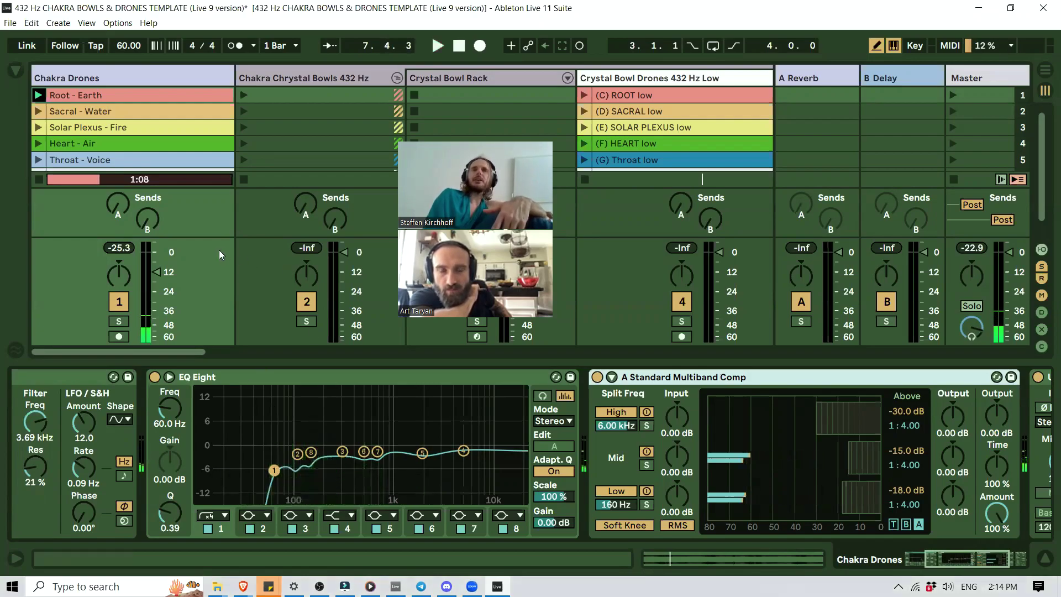
pyautogui.press('space')
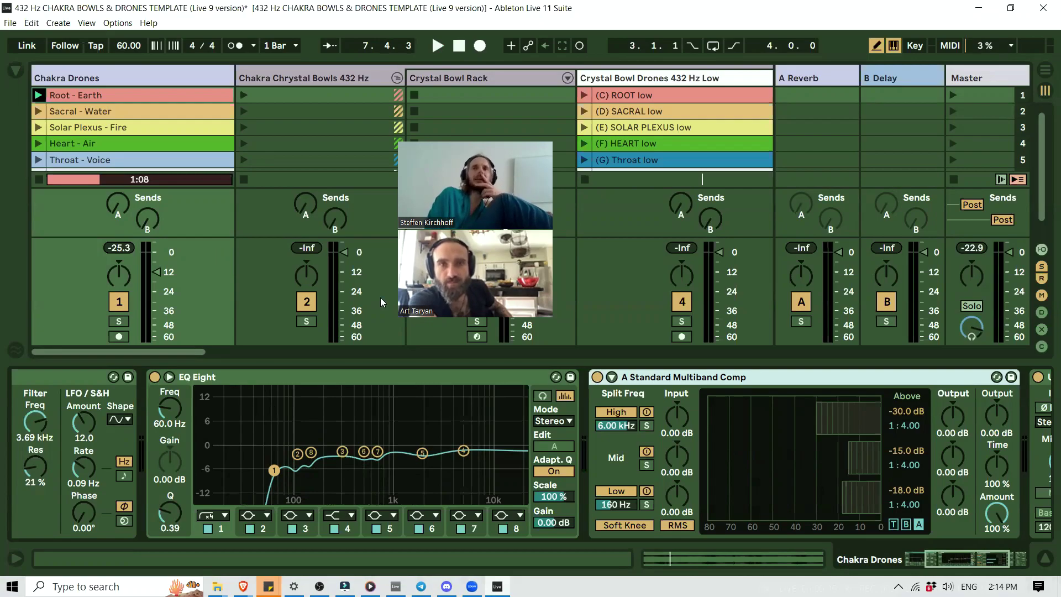
pyautogui.click(1044, 559)
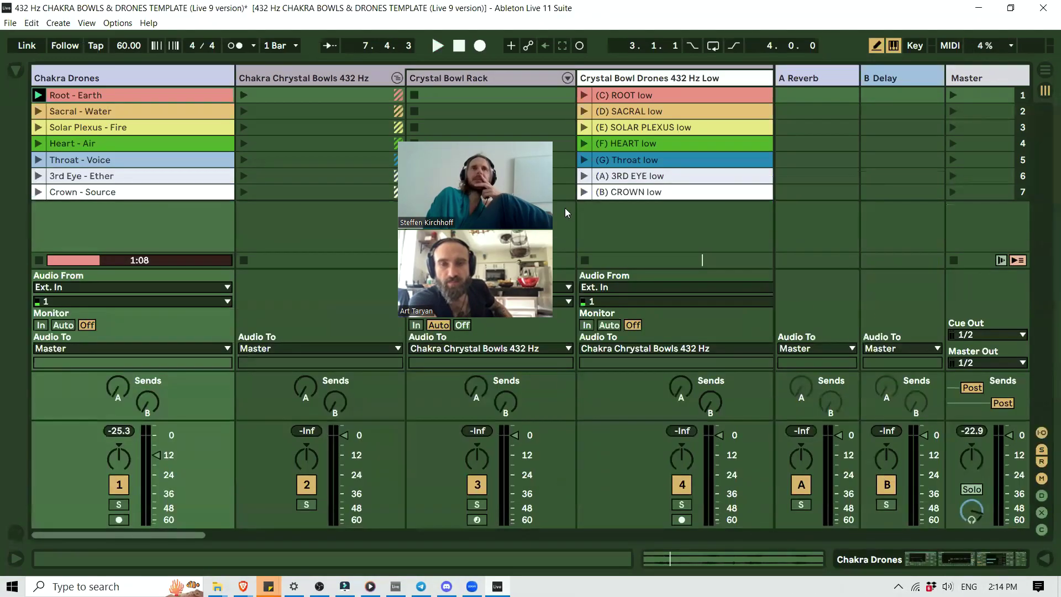
# Reselect the Root - Earth clip and fold the Chakra Chrystal Bowls 432 Hz and Chakra Singing Bowls 432 Hz group tracks.
pyautogui.click(99, 109)
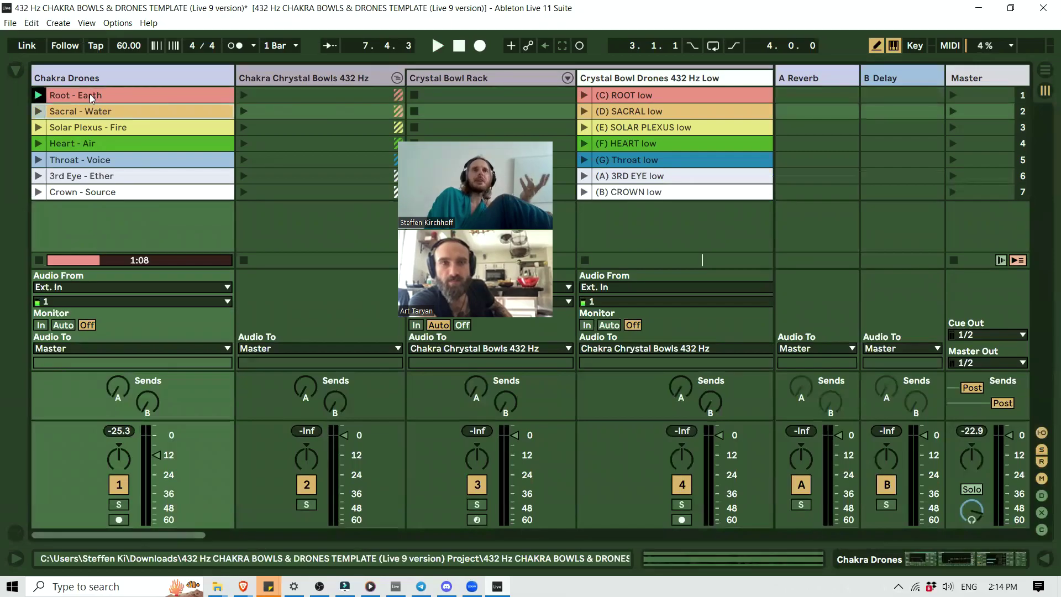
pyautogui.click(90, 94)
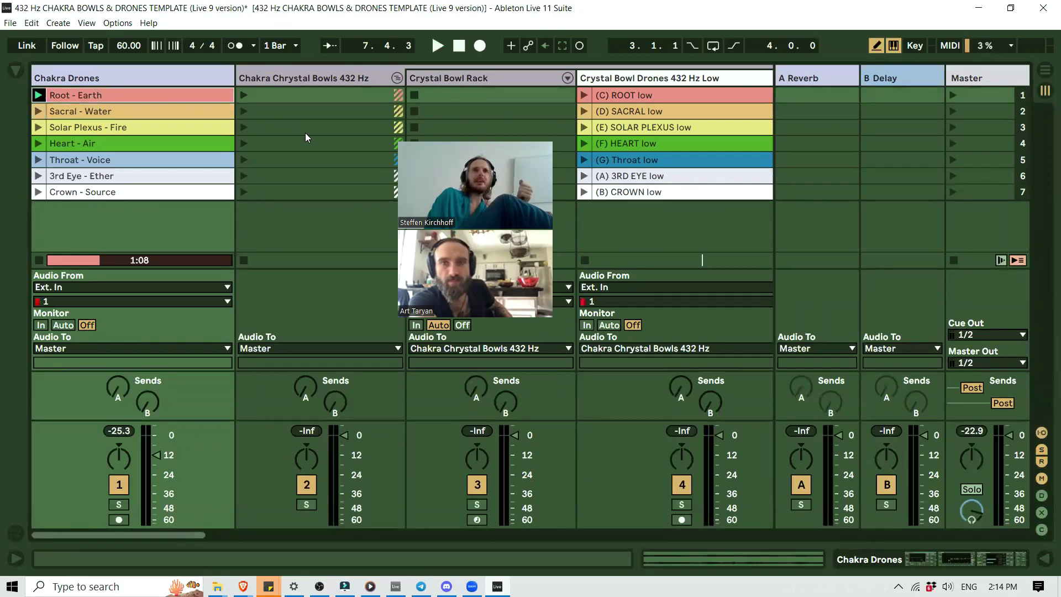
pyautogui.hscroll(1, 383, 79)
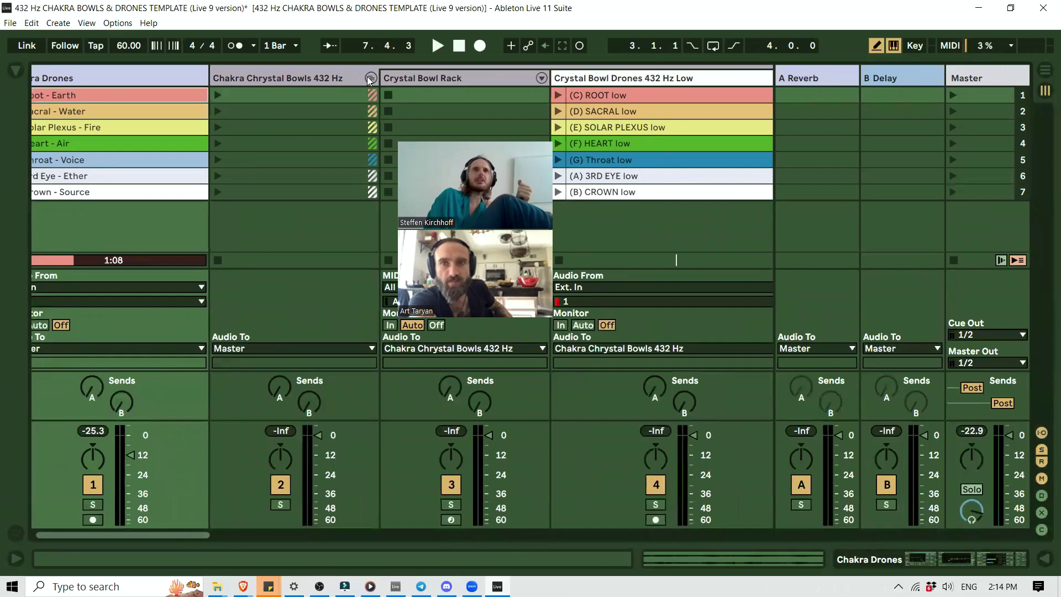
pyautogui.click(370, 79)
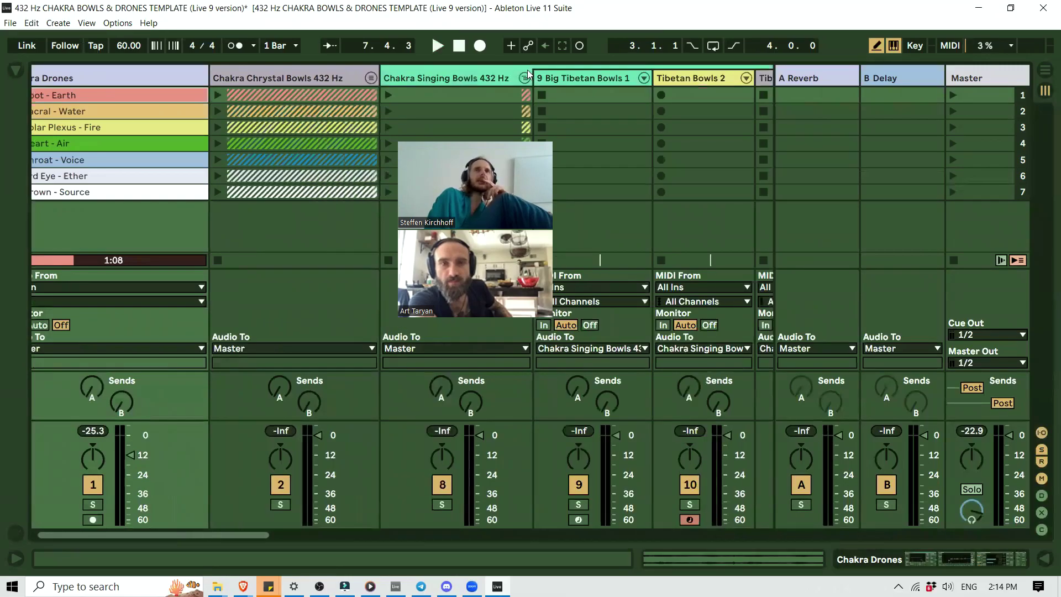
pyautogui.click(525, 77)
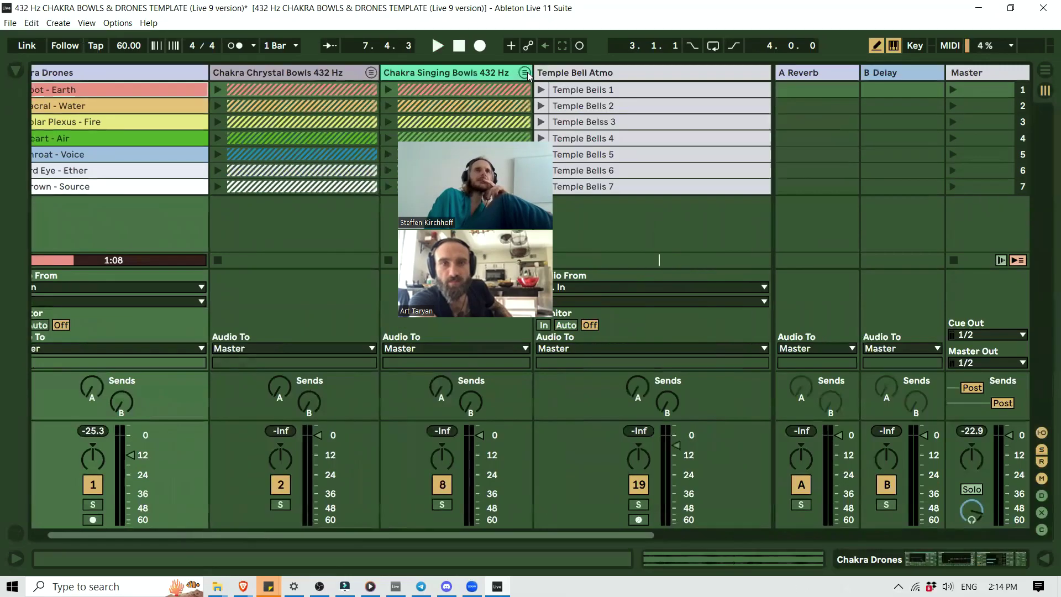
# Check the Temple Bell Atmo and Shamanic Drum Rack tracks and open the drum rack's first MIDI clip for editing.
pyautogui.click(586, 72)
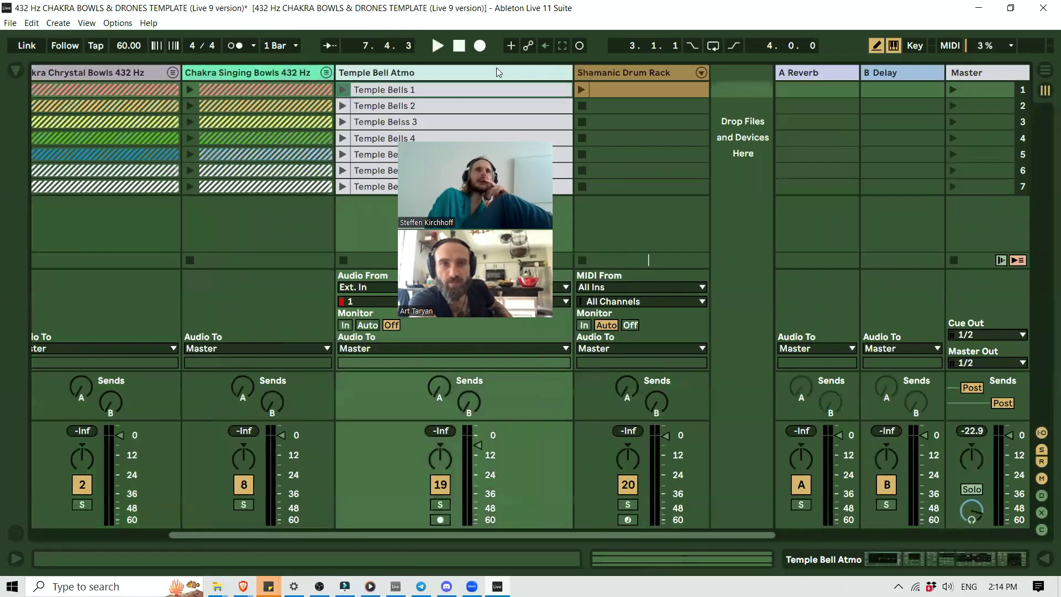
pyautogui.doubleClick(637, 70)
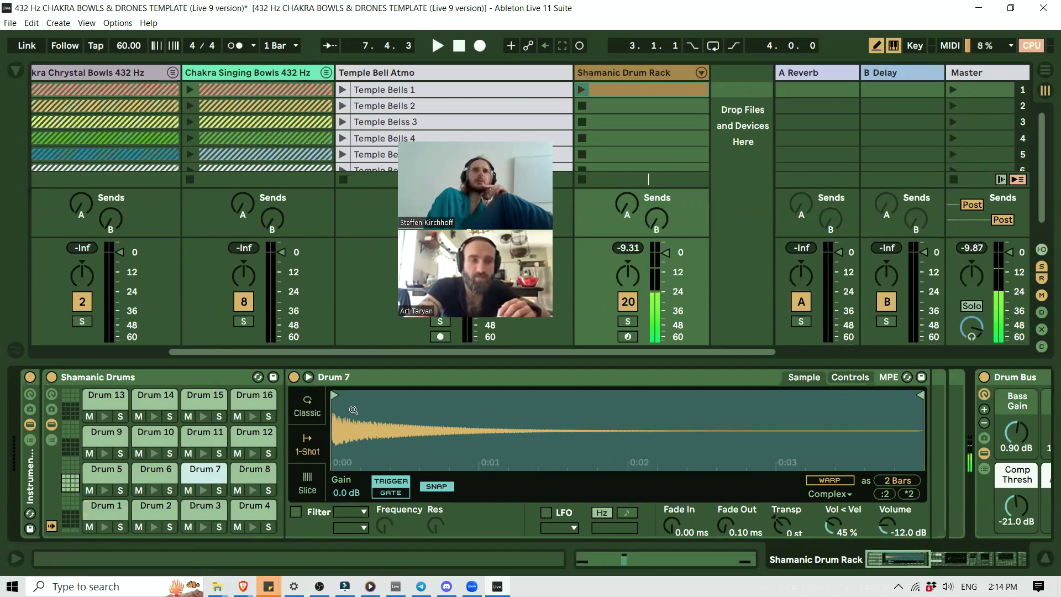
pyautogui.click(613, 86)
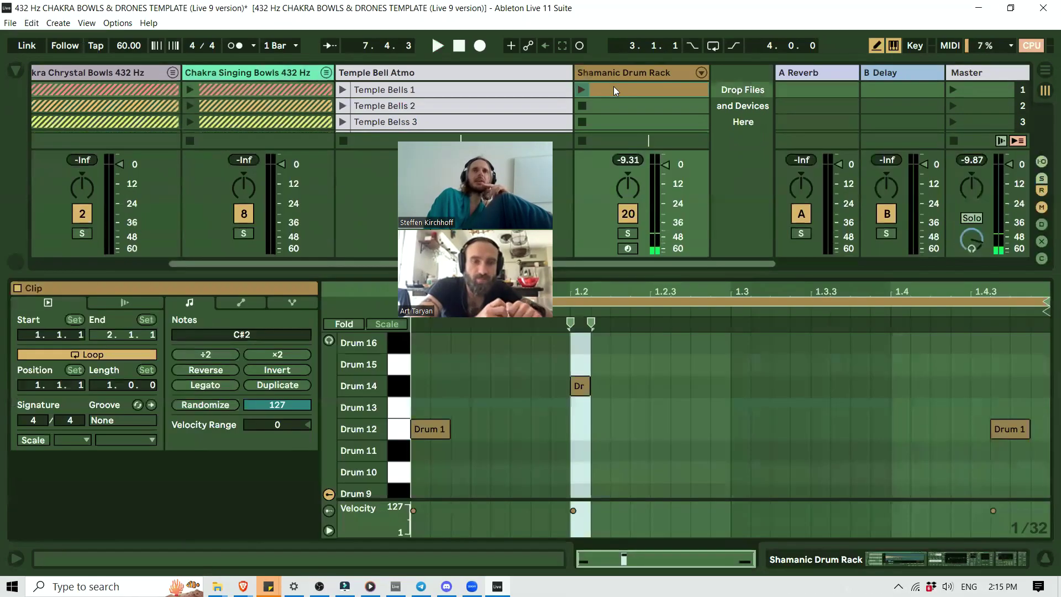
# Play the Shamanic Drum Rack clip with note preview enabled, and add a Drum 10 note at beat 1.3.
pyautogui.click(582, 90)
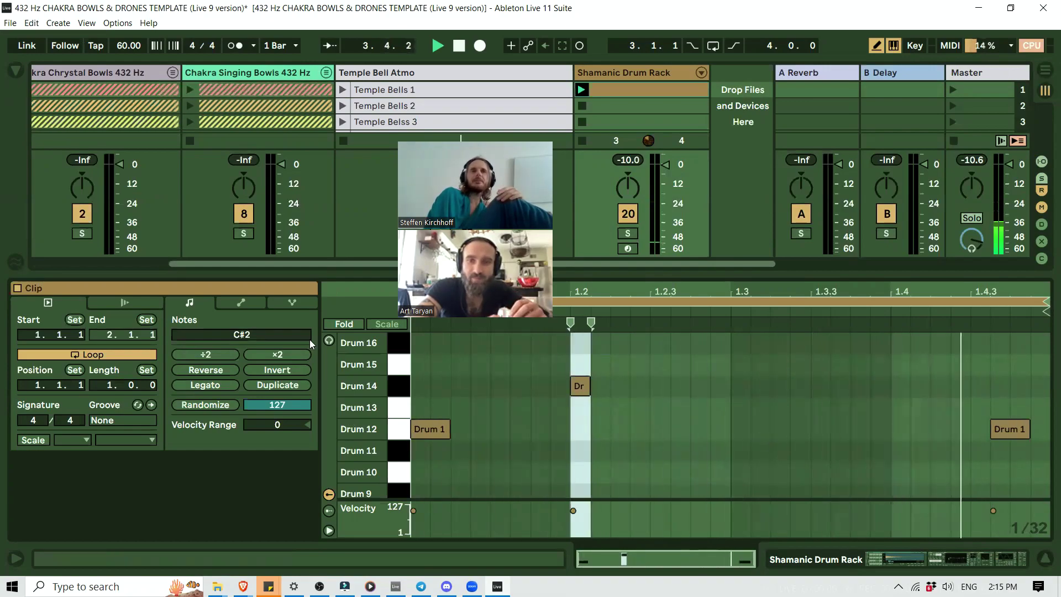
pyautogui.click(328, 341)
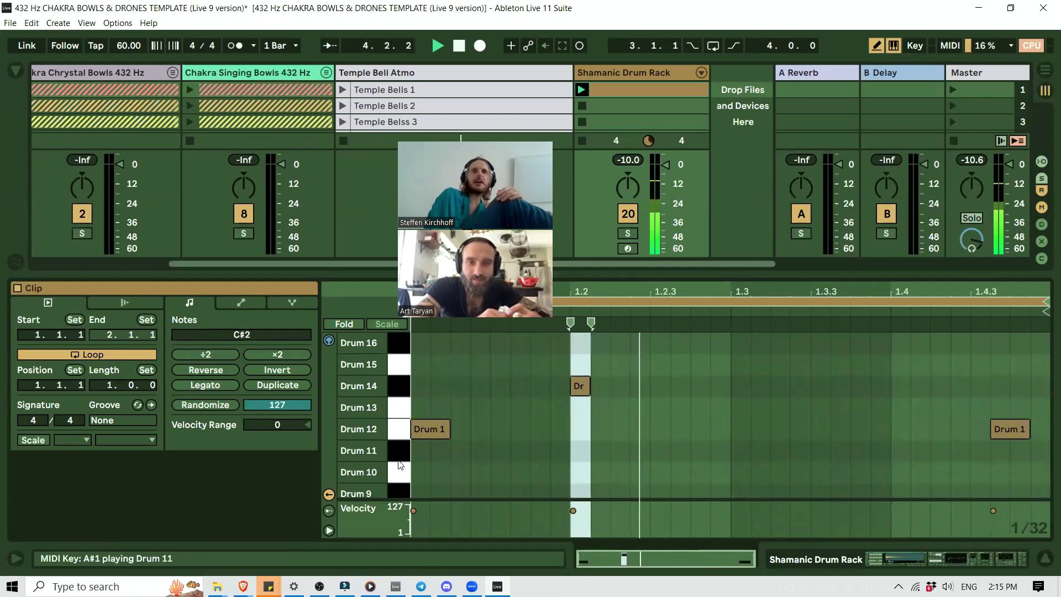
pyautogui.click(740, 470)
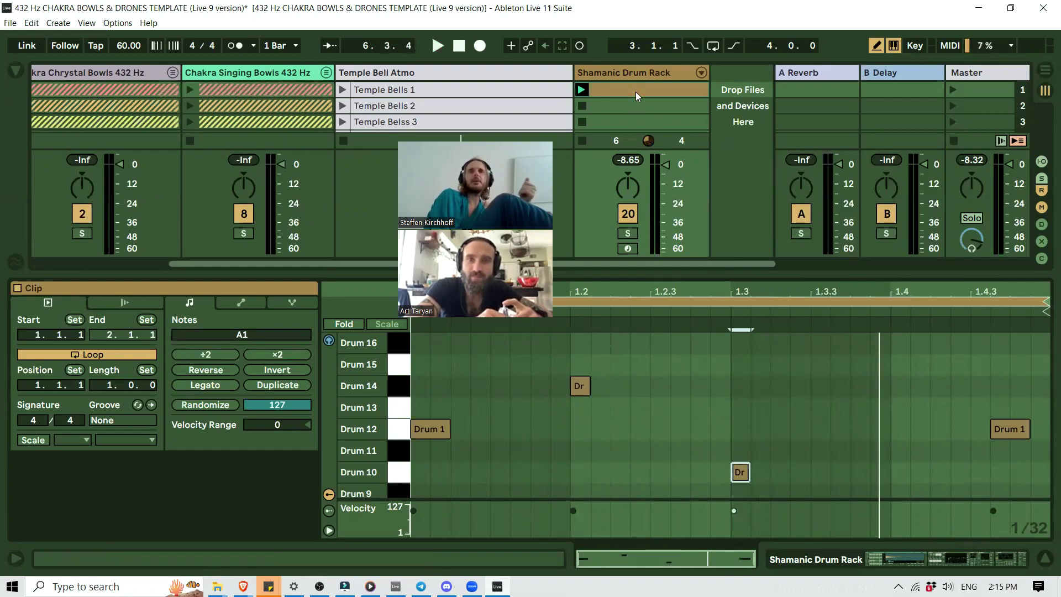
# Show the Shamanic Drum Rack's drum pads briefly, hide the device view and stop the drum clip.
pyautogui.click(636, 67)
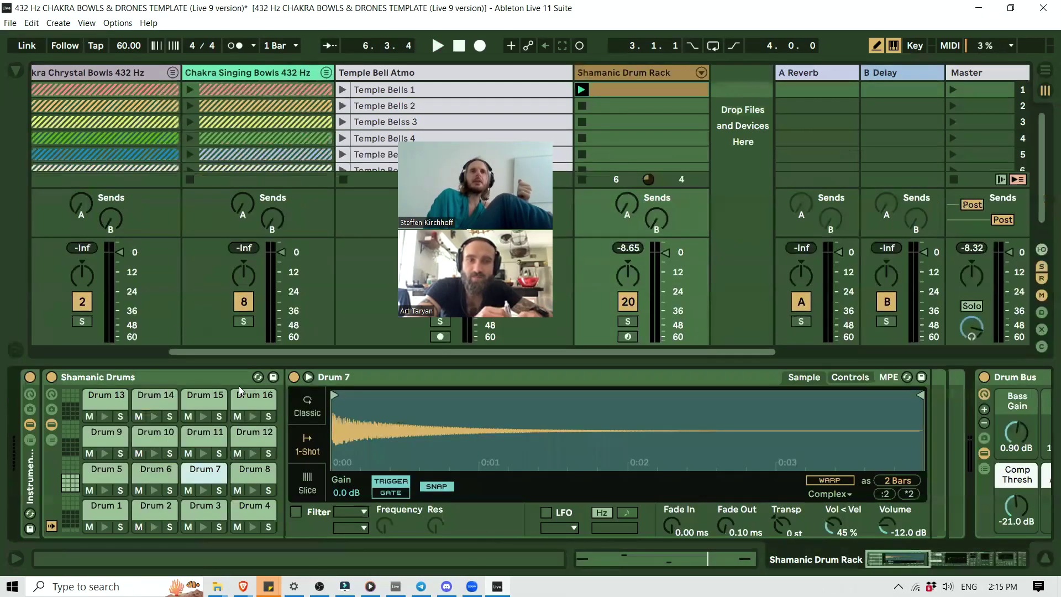
pyautogui.click(1043, 559)
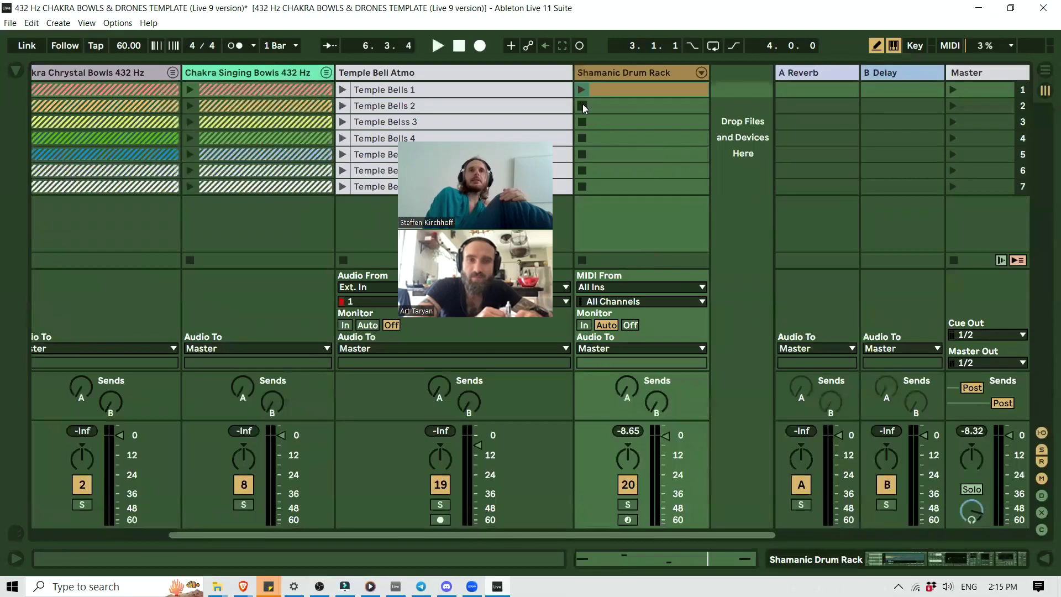
pyautogui.hscroll(-3, 205, 139)
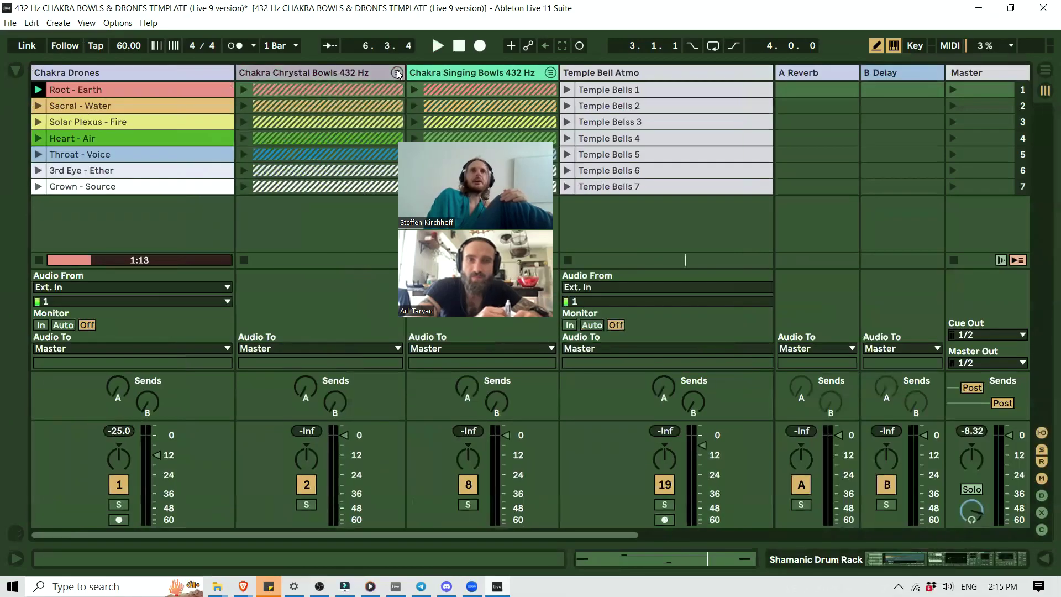
# Unfold the Chakra Chrystal Bowls 432 Hz group and look over its rack and its low, mid and high drone tracks.
pyautogui.click(397, 72)
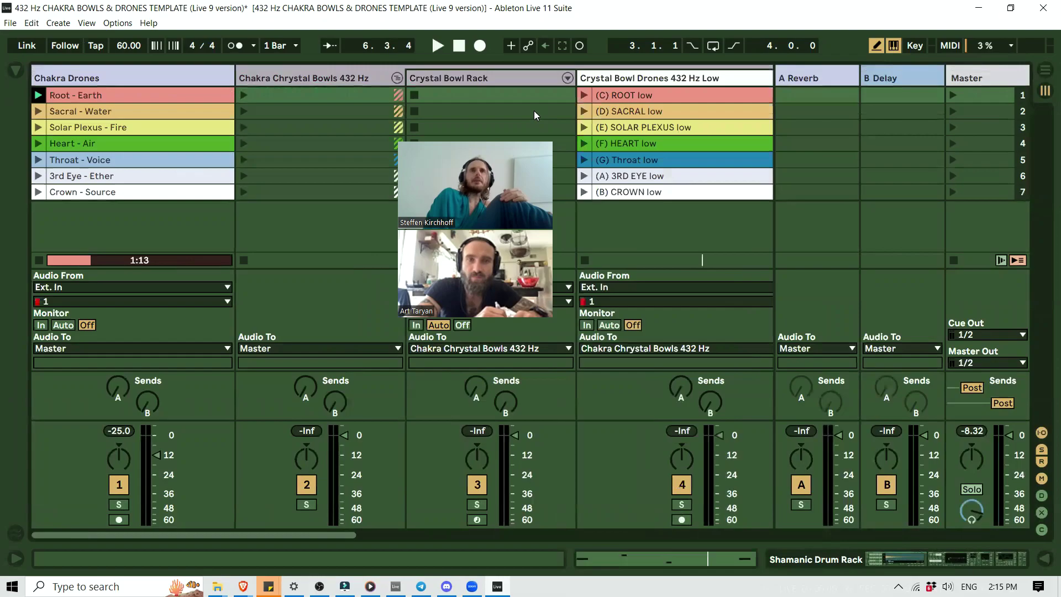
pyautogui.hscroll(6, 534, 110)
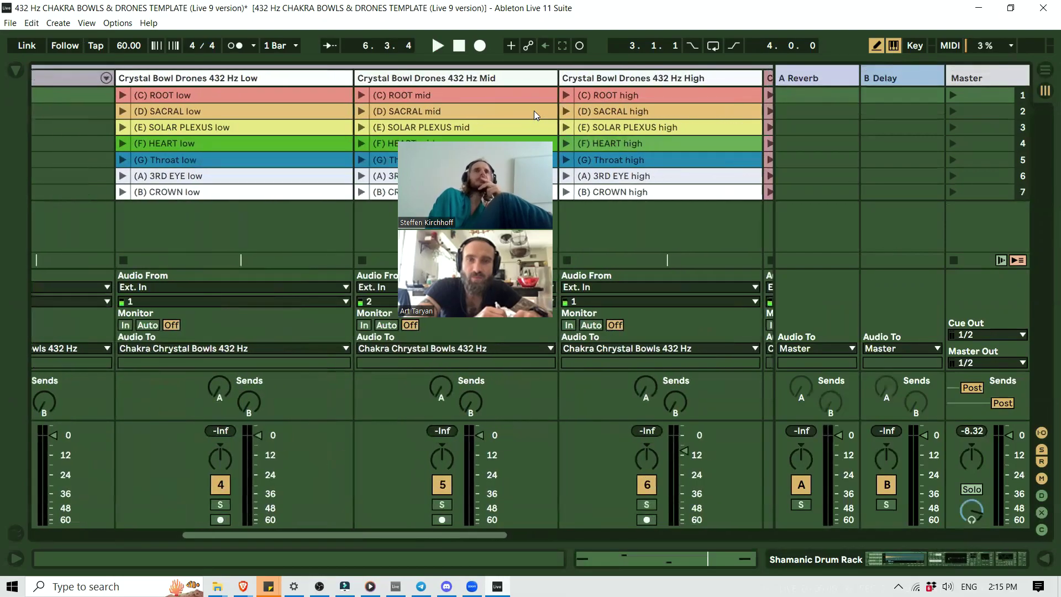
pyautogui.hscroll(6, 534, 110)
pyautogui.hscroll(-6, 534, 110)
pyautogui.hscroll(-2, 533, 110)
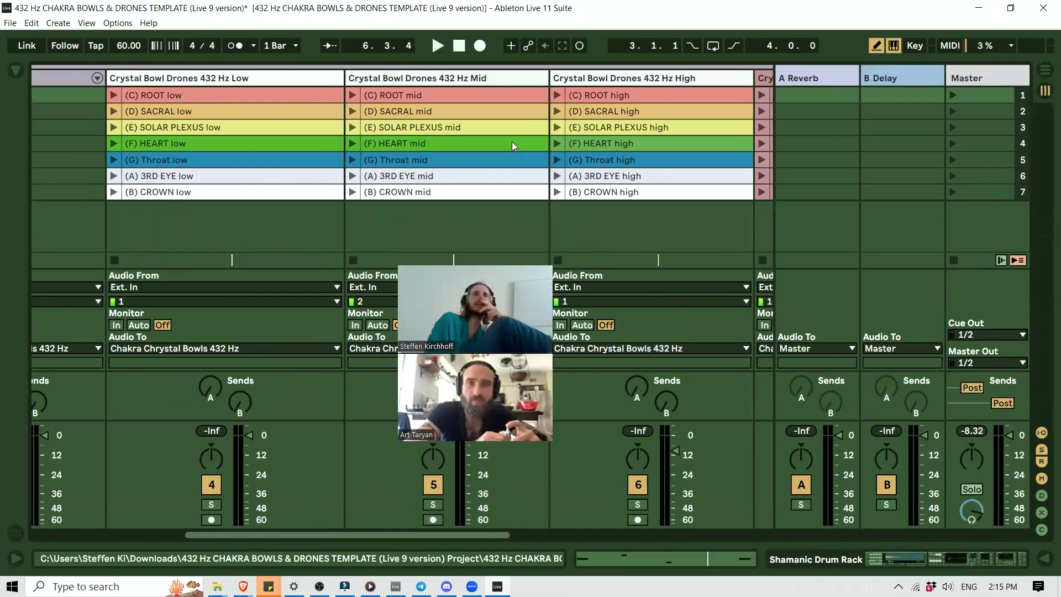
pyautogui.hscroll(-6, 177, 247)
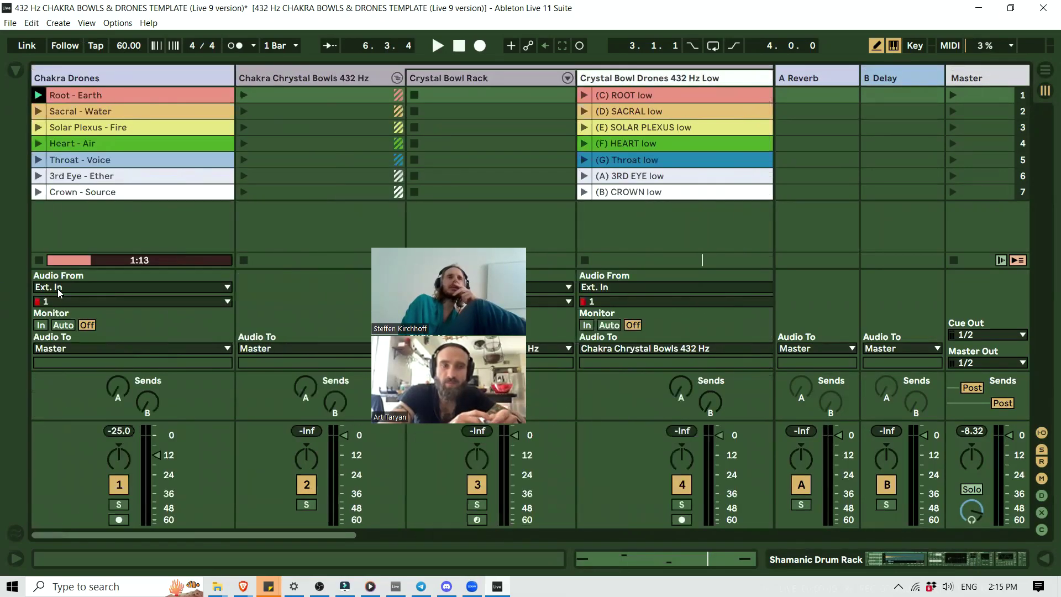
# Stop the Chakra Drones clip and play the (C) ROOT low clip of Crystal Bowl Drones 432 Hz Low.
pyautogui.click(39, 260)
pyautogui.hscroll(5, 515, 133)
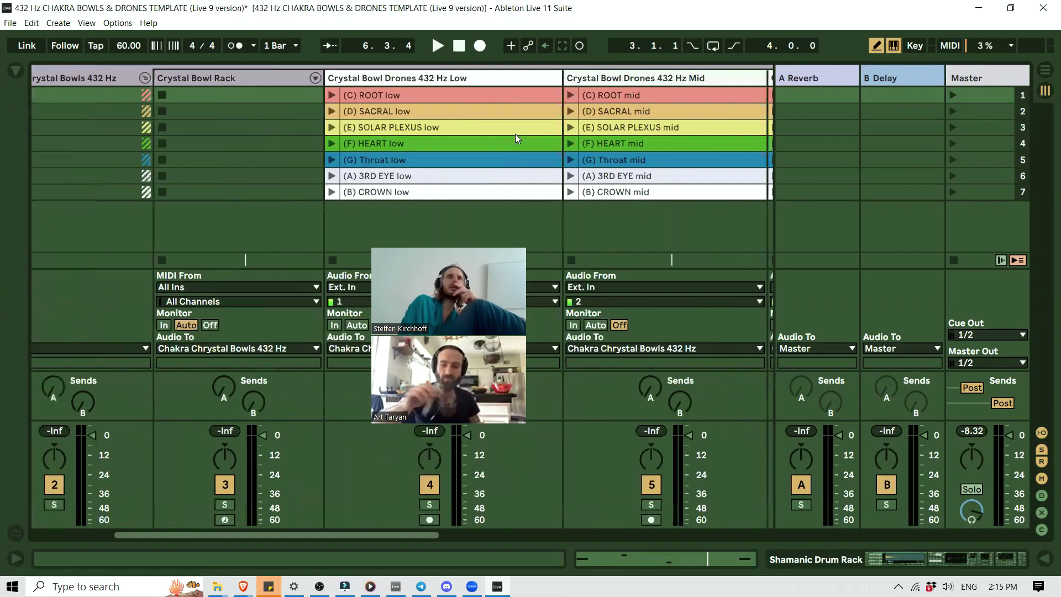
pyautogui.hscroll(3, 515, 134)
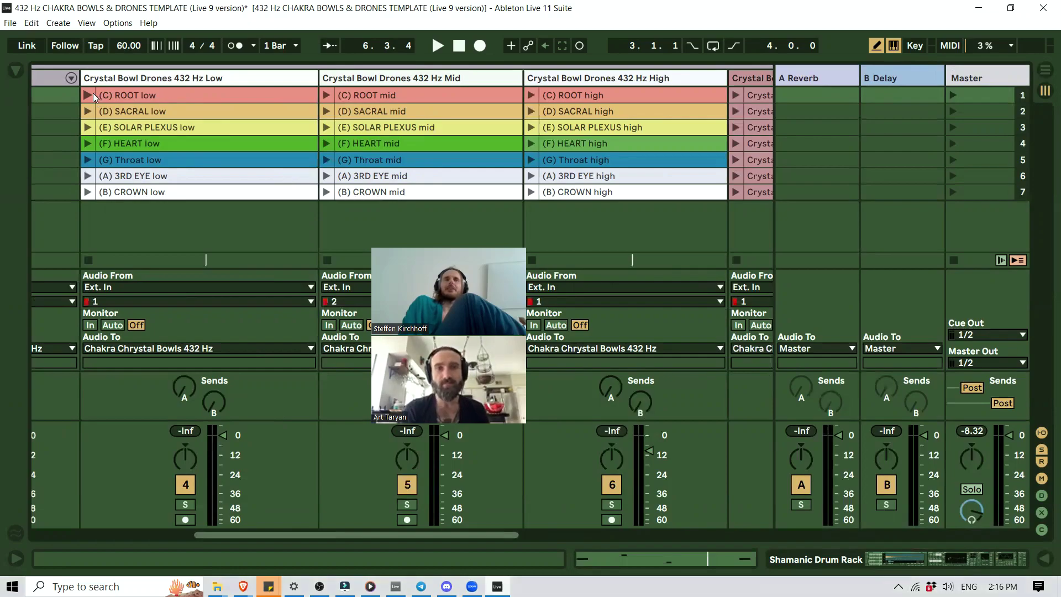
pyautogui.click(88, 95)
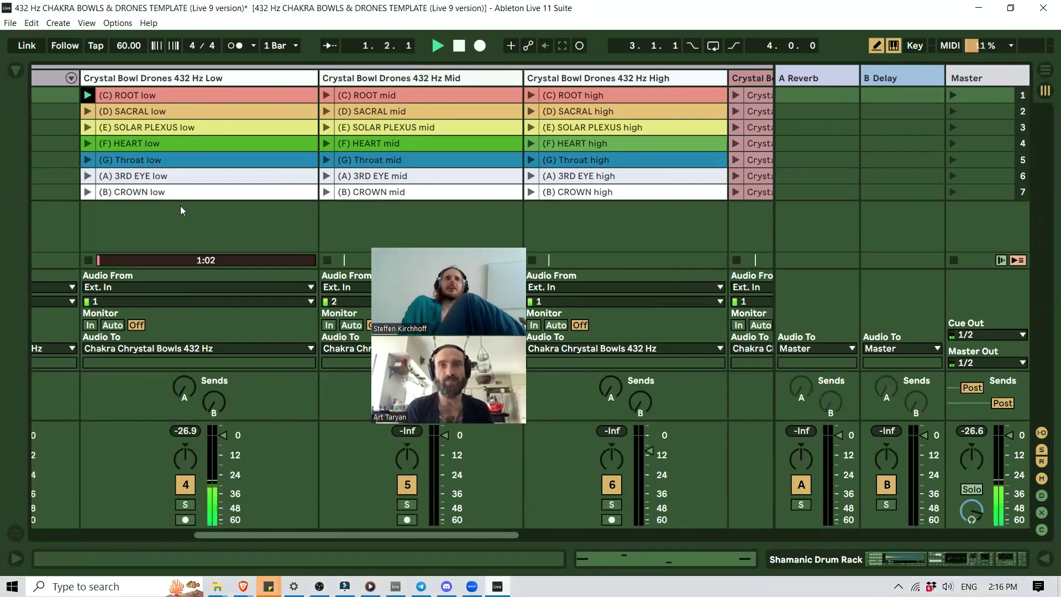
# Launch the (C) ROOT mid clip alongside the low root drone.
pyautogui.hscroll(2, 180, 205)
pyautogui.hscroll(1, 180, 205)
pyautogui.hscroll(-4, 181, 206)
pyautogui.hscroll(3, 180, 206)
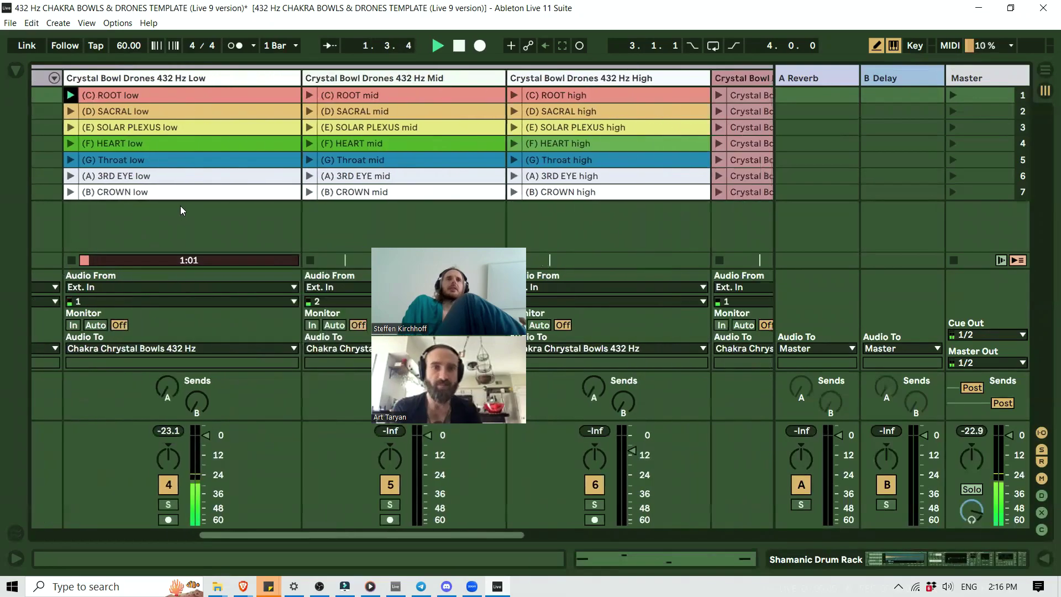
pyautogui.click(244, 95)
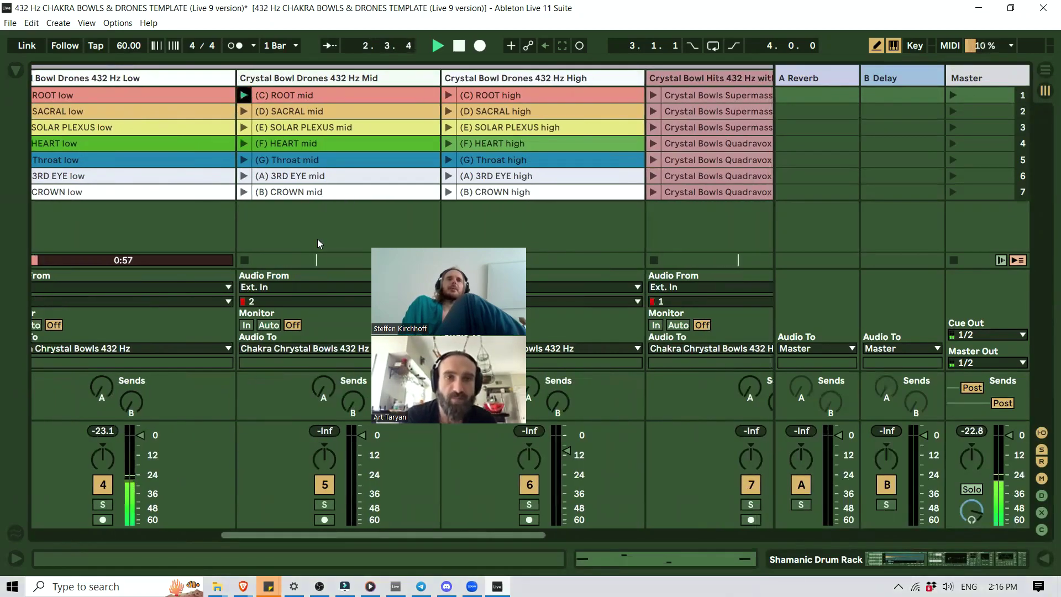
# Show the devices of the Crystal Bowl Drones Low and Mid tracks and launch the (C) ROOT high clip.
pyautogui.doubleClick(196, 78)
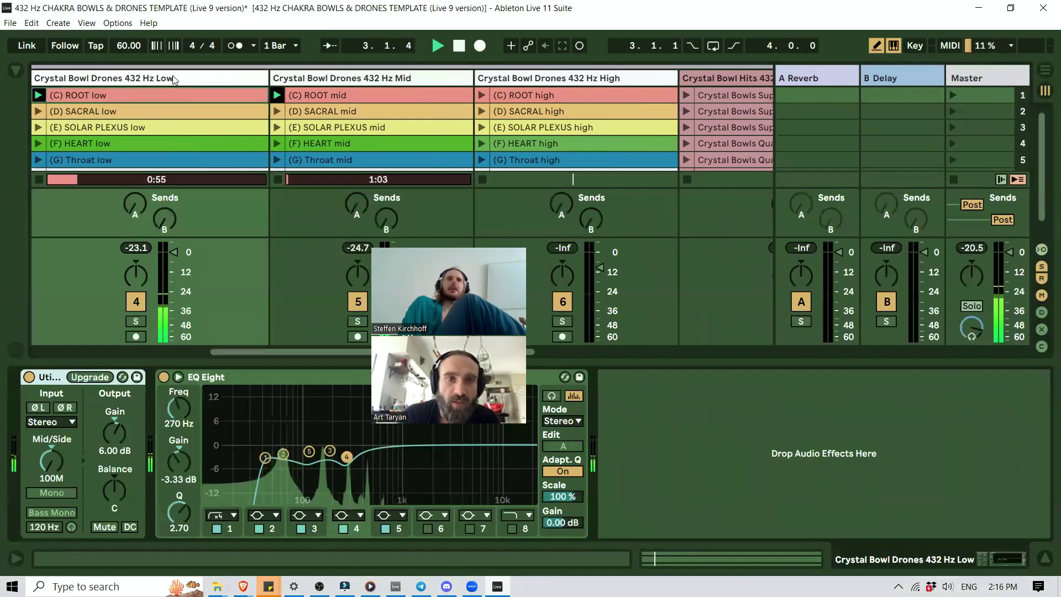
pyautogui.click(319, 79)
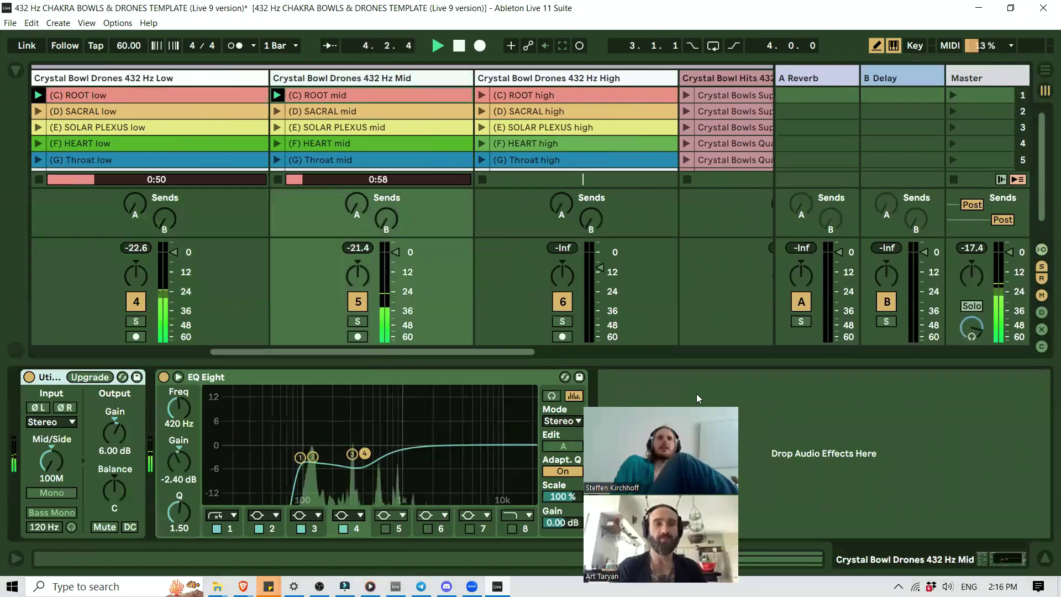
pyautogui.click(480, 96)
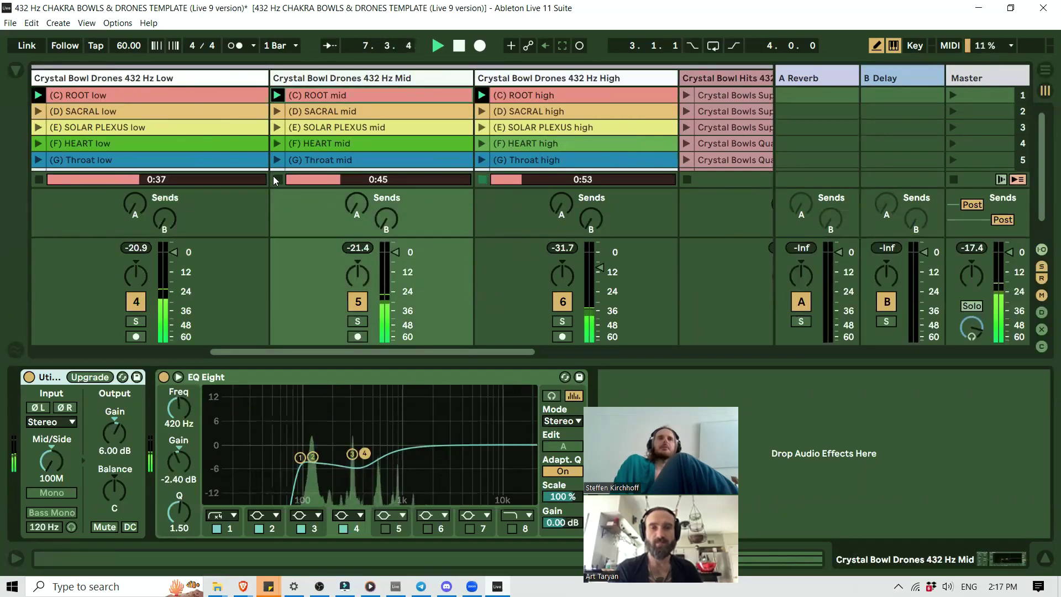
# Restart playback with only the (C) ROOT low clip and show the Crystal Bowl Rack's devices.
pyautogui.press('space')
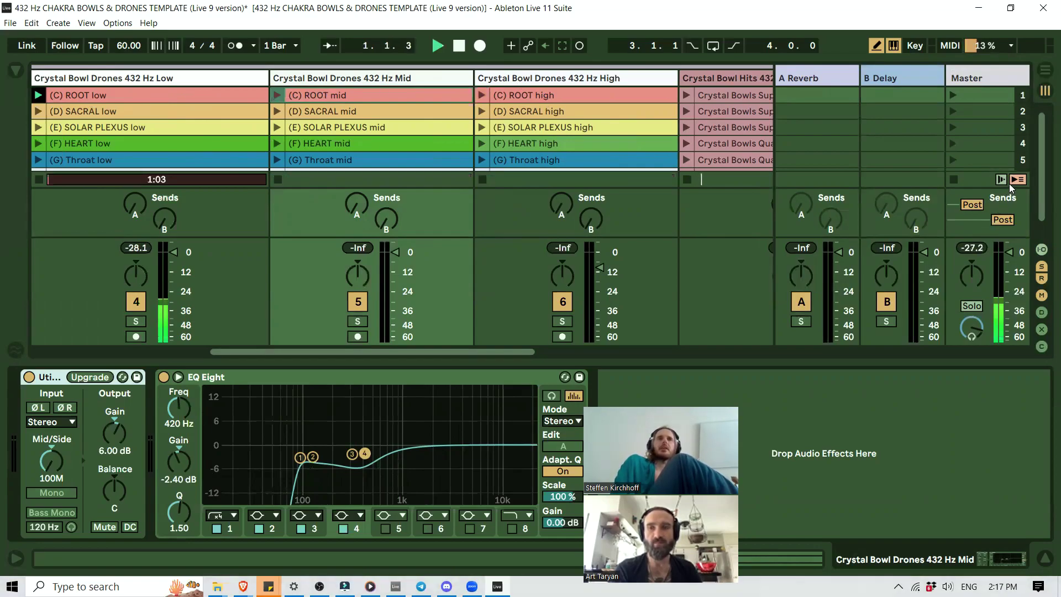
pyautogui.moveTo(434, 345); pyautogui.dragTo(255, 343)
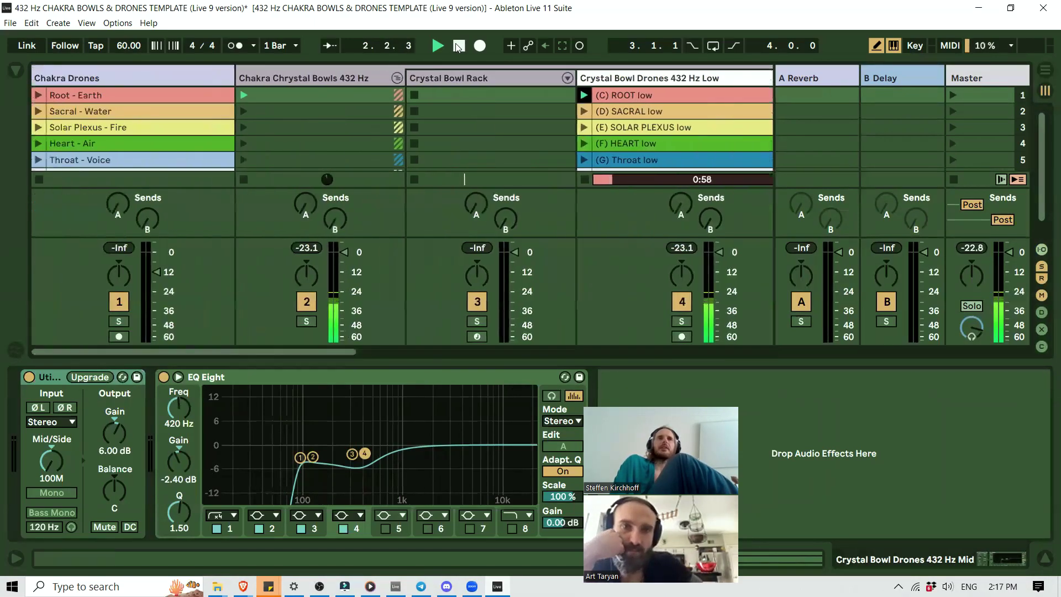
pyautogui.click(457, 78)
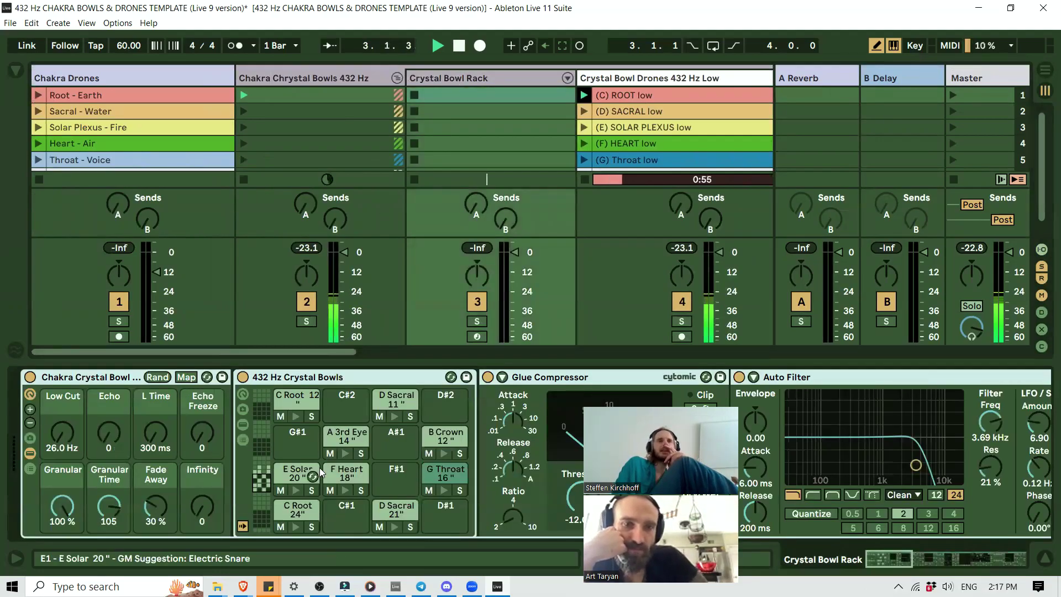
# Set the Crystal Bowl Rack's Granular macro to 0% and select the Auto Filter's frequency value.
pyautogui.click(61, 507)
pyautogui.moveTo(62, 508); pyautogui.dragTo(62, 558)
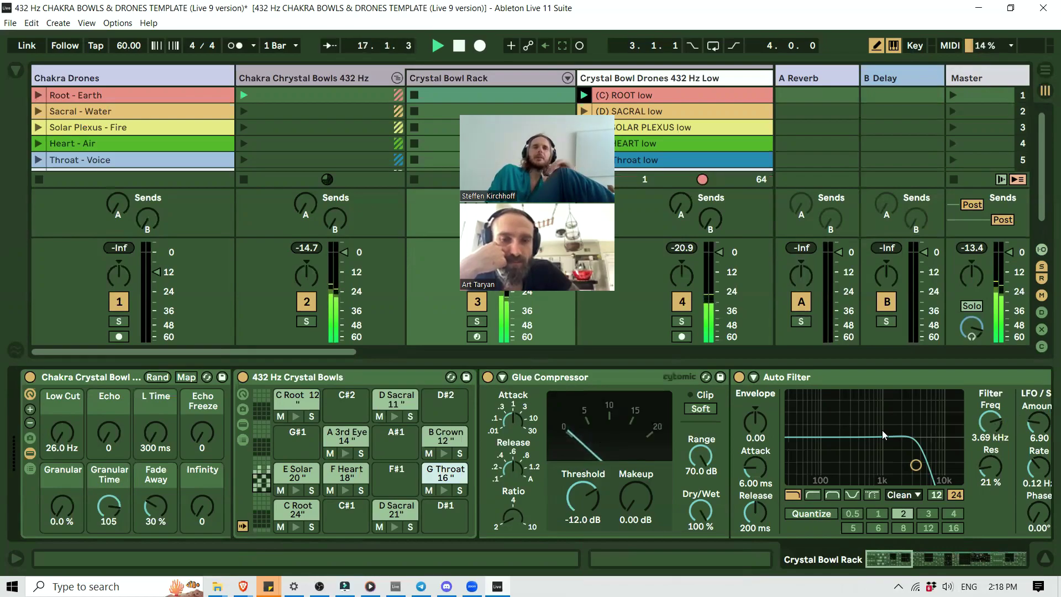
pyautogui.click(992, 437)
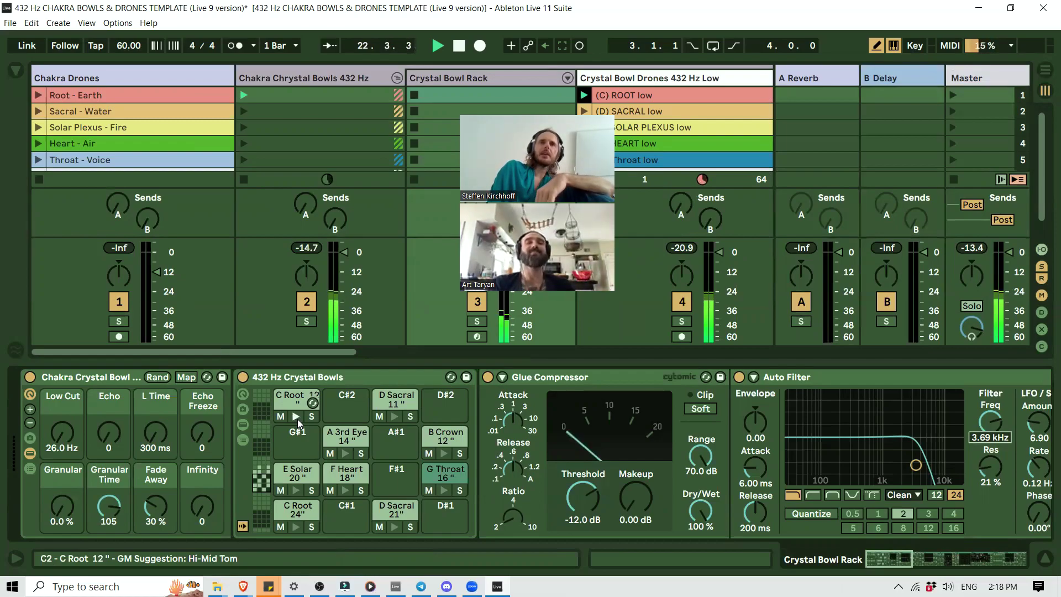
# Solo the Chakra Chrystal Bowls group and the Crystal Bowl Rack track in turn, and clear the solo again.
pyautogui.click(306, 321)
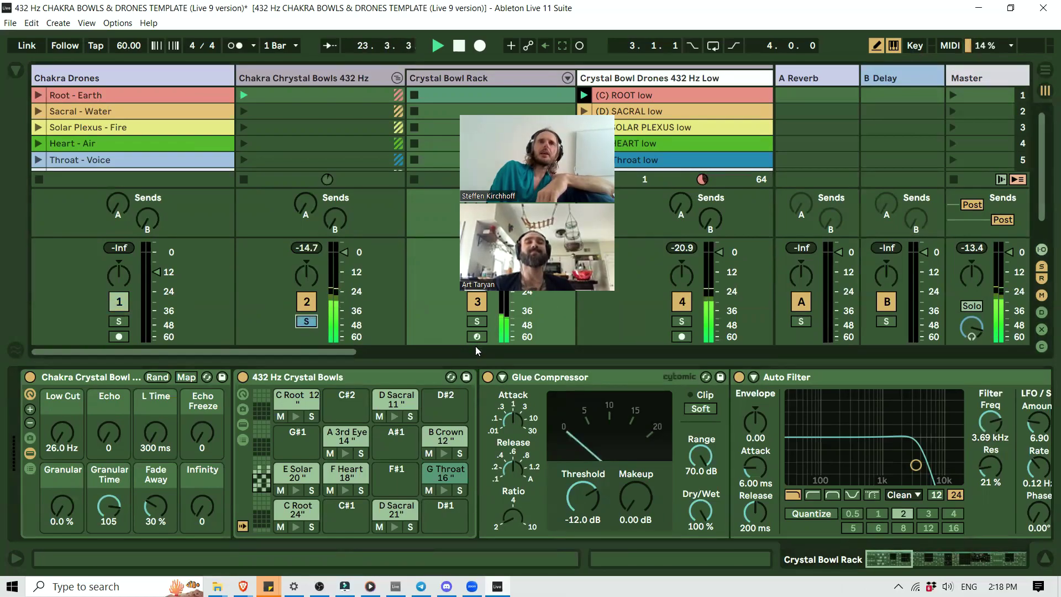
pyautogui.click(477, 321)
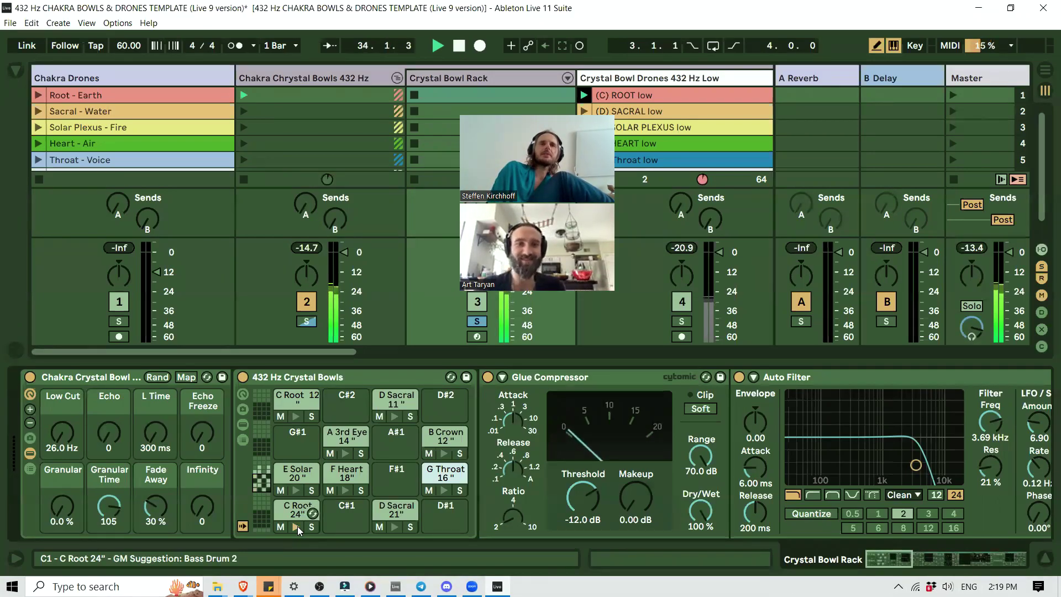
pyautogui.click(480, 321)
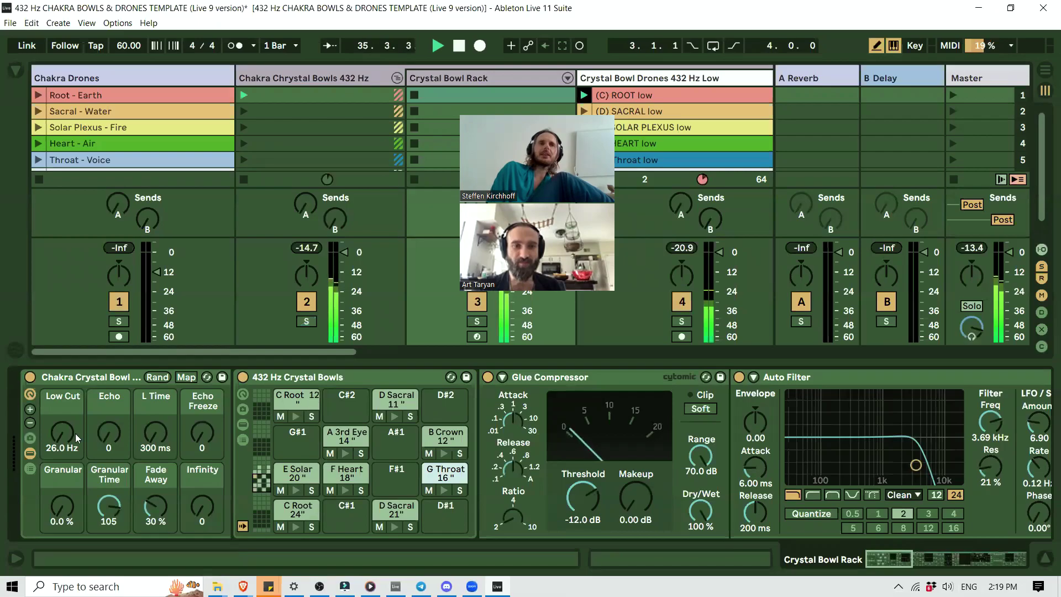
# Set the rack's Echo macro to 127, and try L Time at 900 ms before returning it to 300 ms.
pyautogui.moveTo(103, 436); pyautogui.dragTo(108, 387)
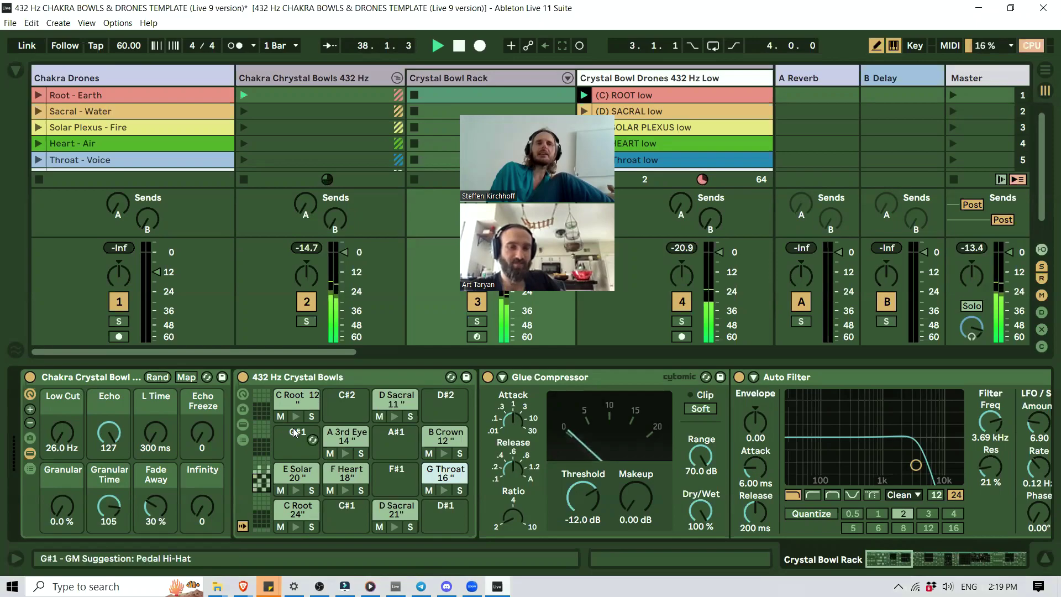
pyautogui.moveTo(148, 429); pyautogui.dragTo(148, 357)
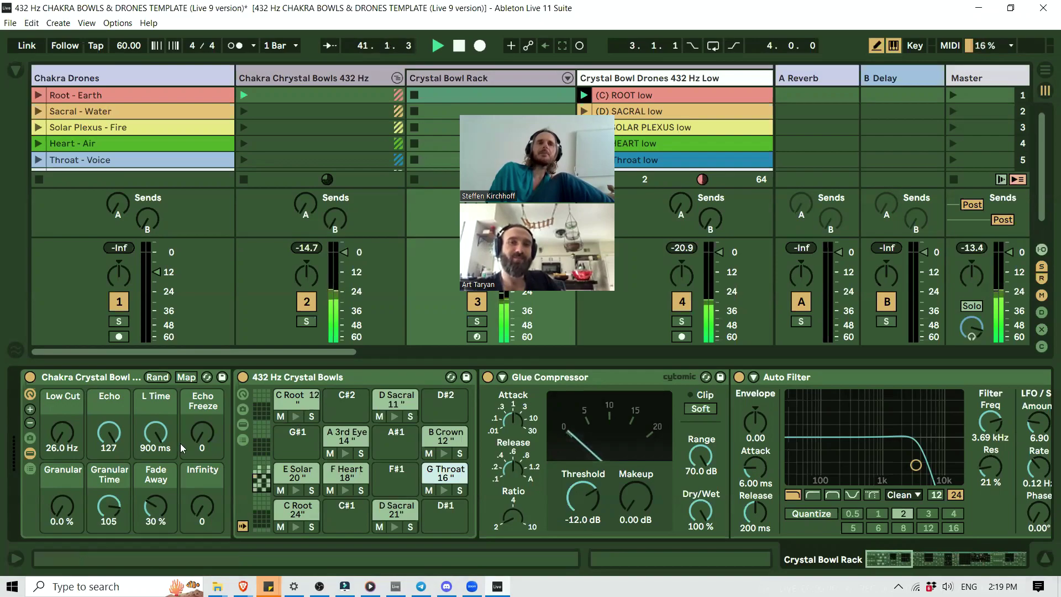
pyautogui.moveTo(159, 433); pyautogui.dragTo(160, 467)
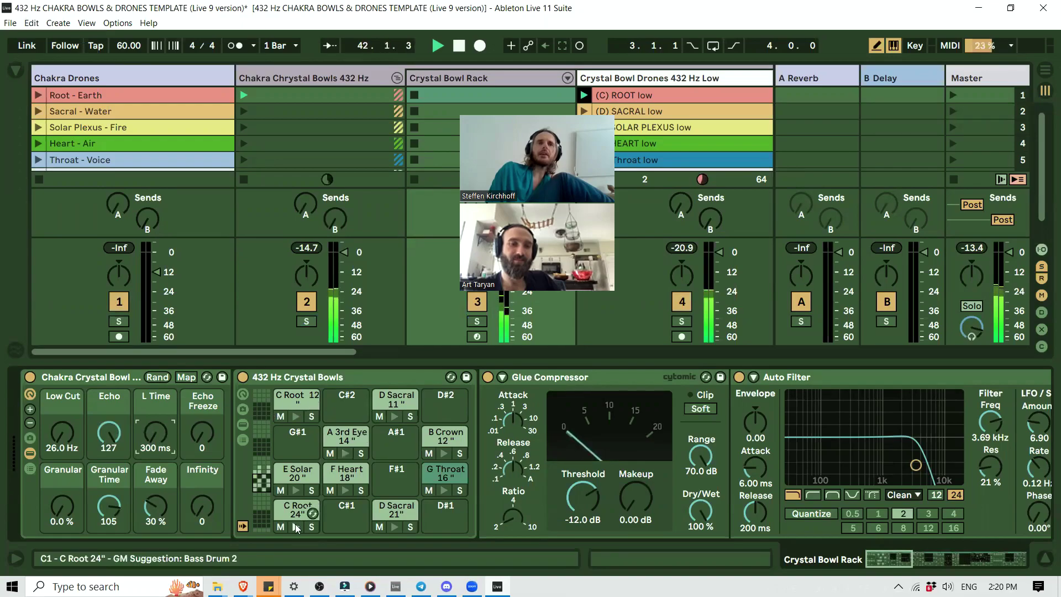
# Set the rack's Echo Freeze macro to 127 and raise Infinity to 79.
pyautogui.click(203, 431)
pyautogui.moveTo(203, 431)
pyautogui.mouseDown()
pyautogui.moveTo(202, 420)
pyautogui.moveTo(199, 442)
pyautogui.mouseUp()
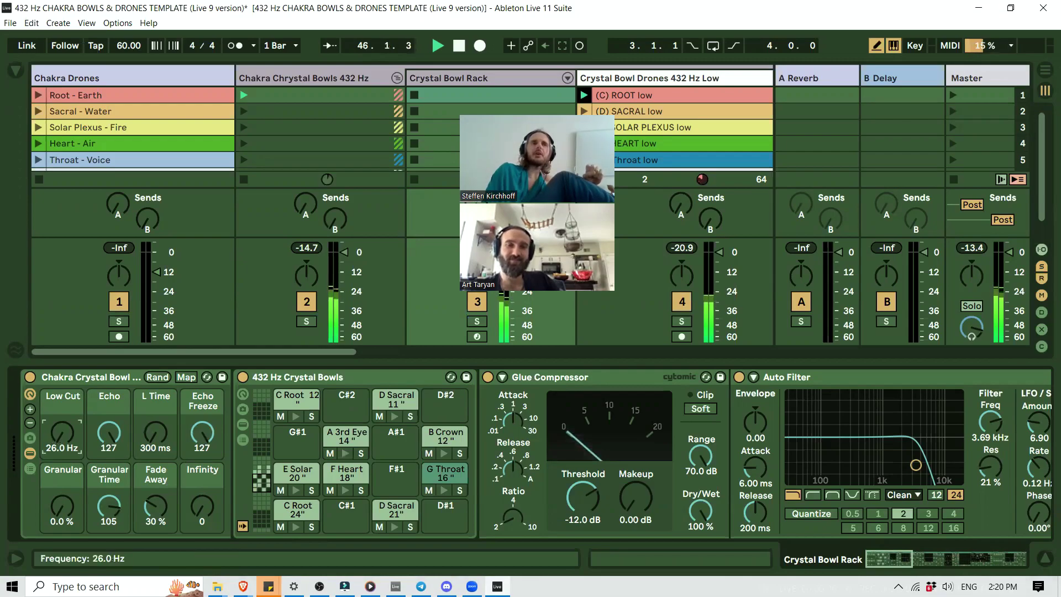
pyautogui.moveTo(54, 434)
pyautogui.mouseDown()
pyautogui.moveTo(54, 337)
pyautogui.moveTo(54, 437)
pyautogui.mouseUp()
pyautogui.moveTo(210, 504); pyautogui.dragTo(210, 488)
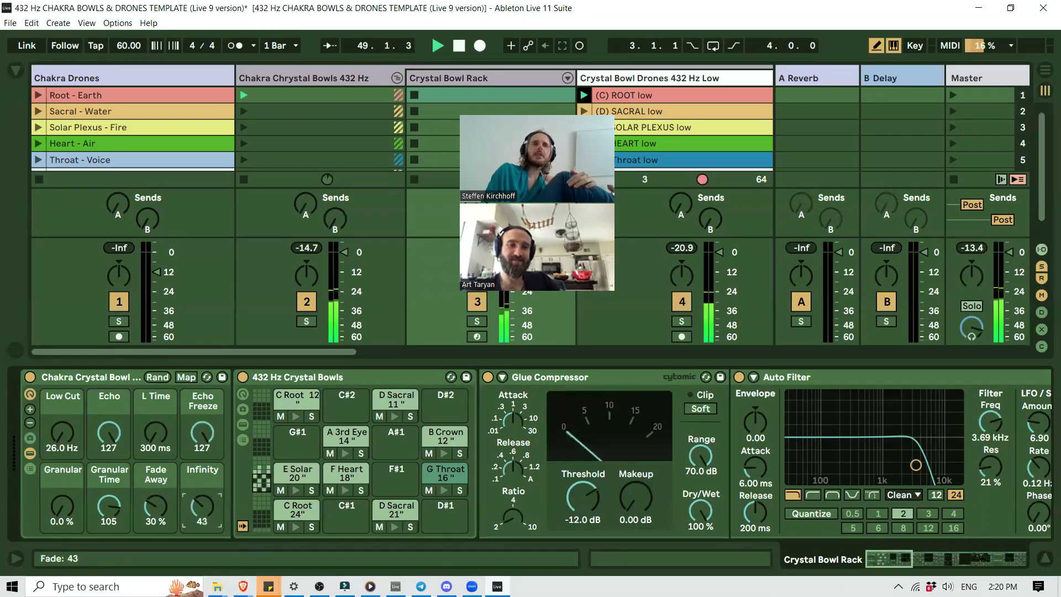
pyautogui.moveTo(210, 473); pyautogui.dragTo(210, 468)
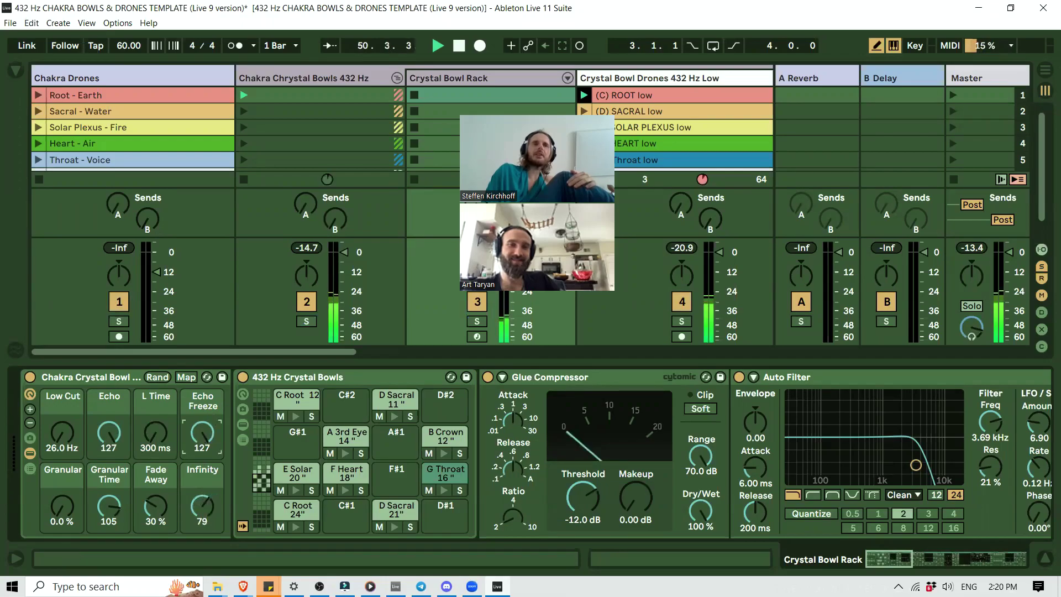
# Bring the Echo Freeze and Infinity macros down to 0 and set Granular to 100%.
pyautogui.moveTo(203, 433); pyautogui.dragTo(205, 441)
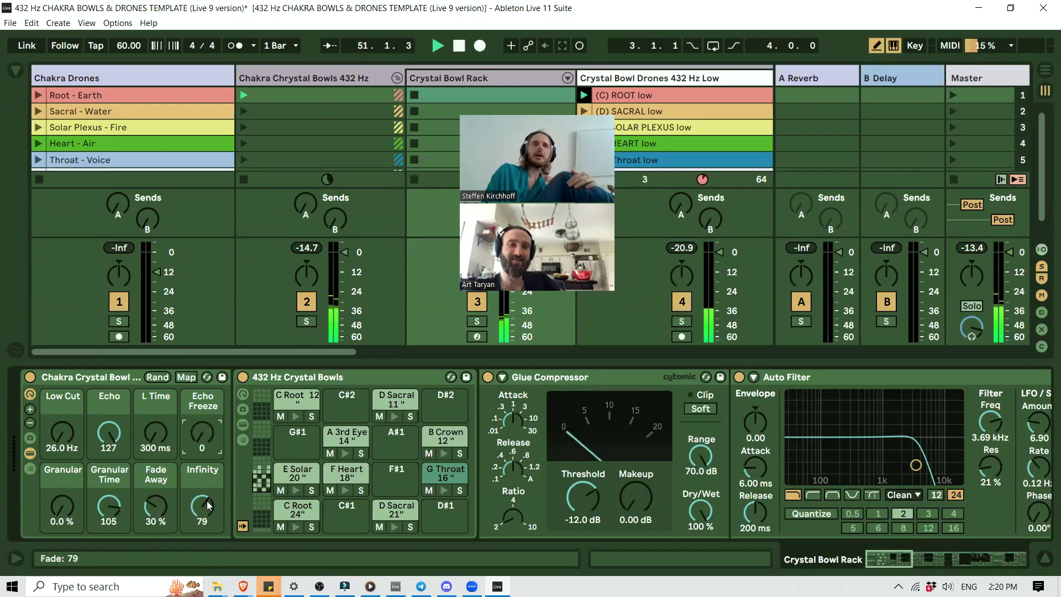
pyautogui.moveTo(211, 502); pyautogui.dragTo(210, 506)
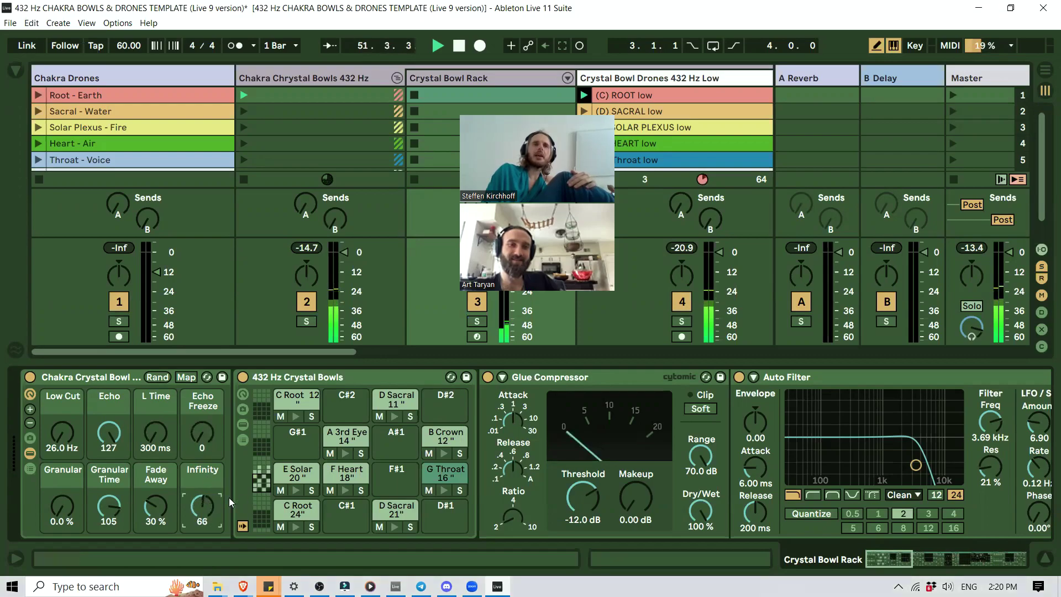
pyautogui.moveTo(62, 514); pyautogui.dragTo(63, 484)
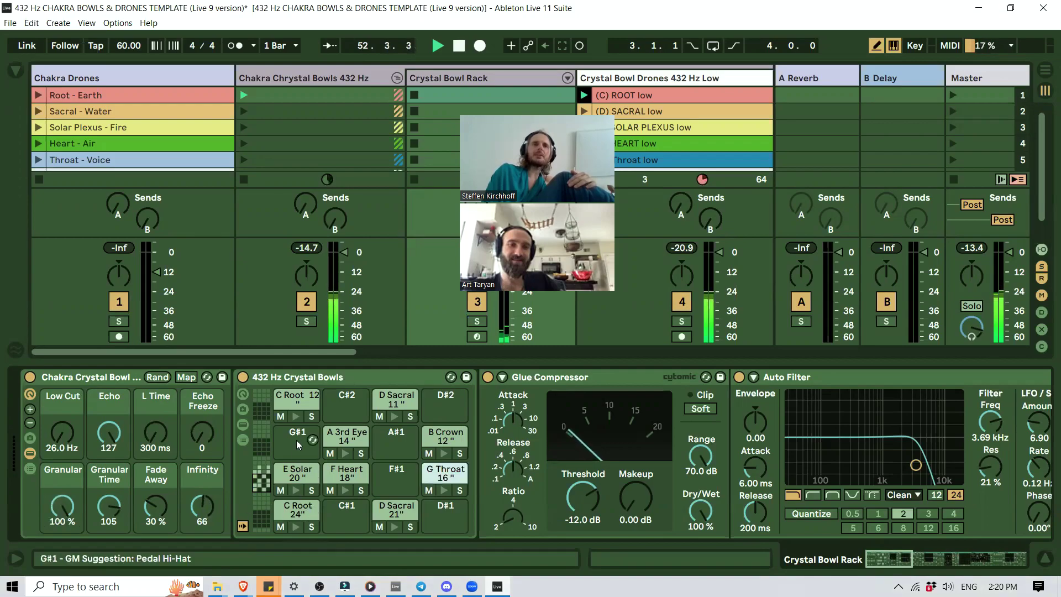
pyautogui.click(203, 506)
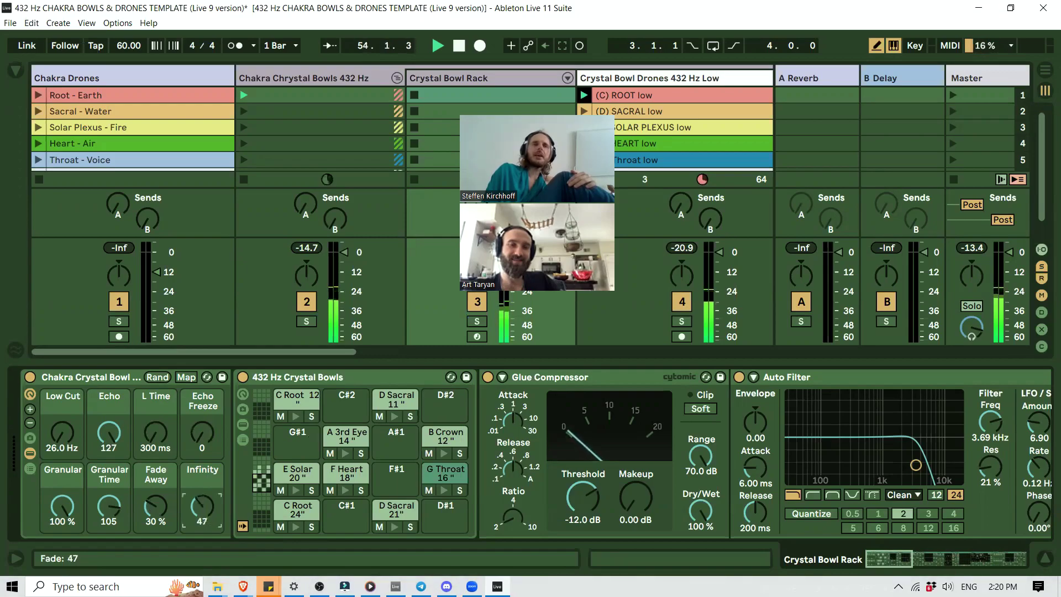
pyautogui.moveTo(202, 505); pyautogui.dragTo(203, 522)
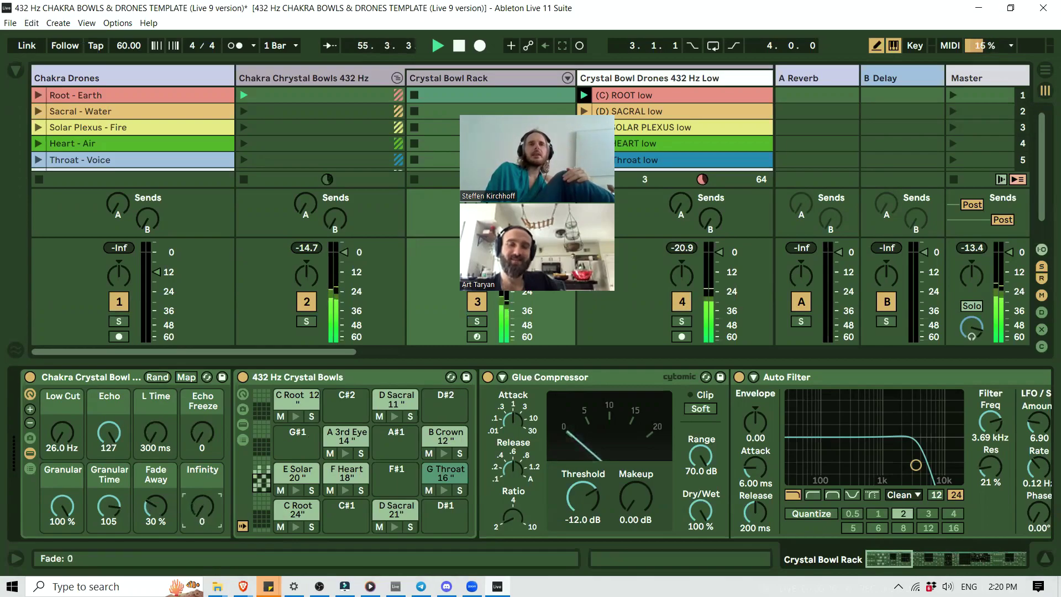
# Look through the rack's Grain Delay and Megaflexion effects, return to the bowl pads and audition the C Root 24" bowl.
pyautogui.scroll(-10, 664, 477)
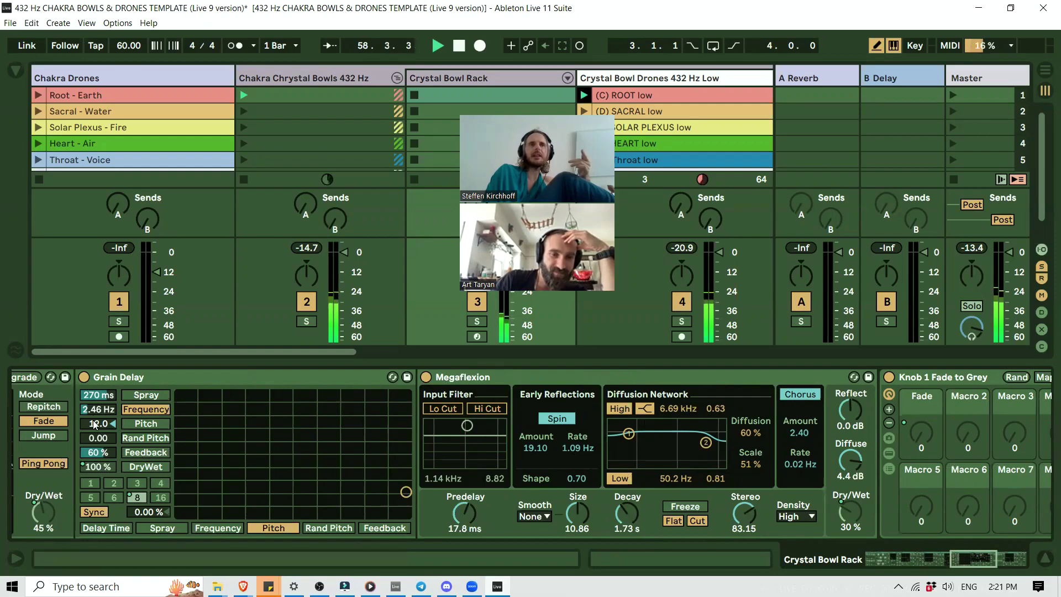
pyautogui.hscroll(-15, 261, 443)
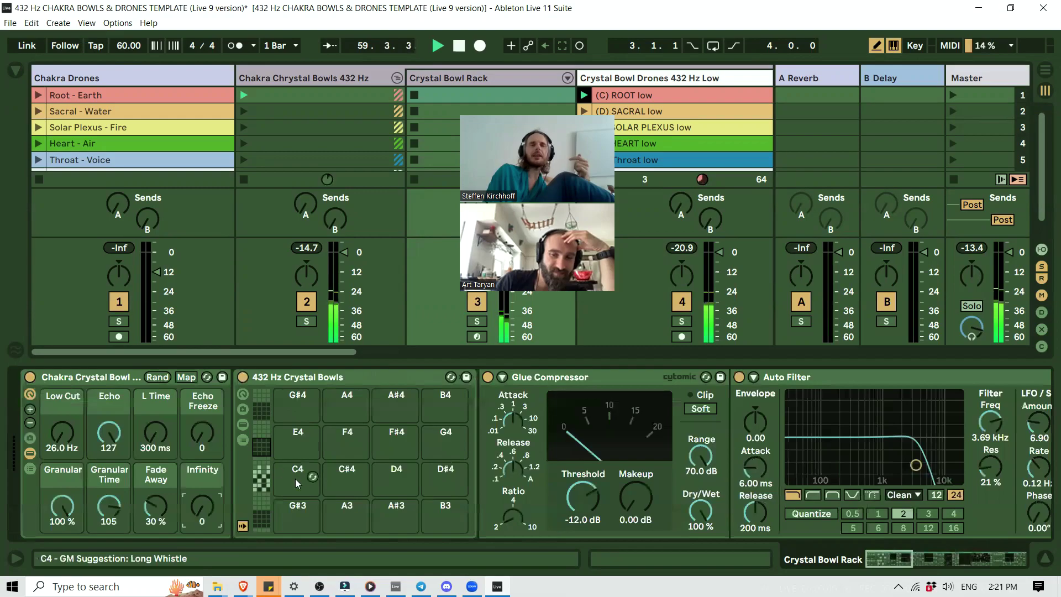
pyautogui.click(264, 475)
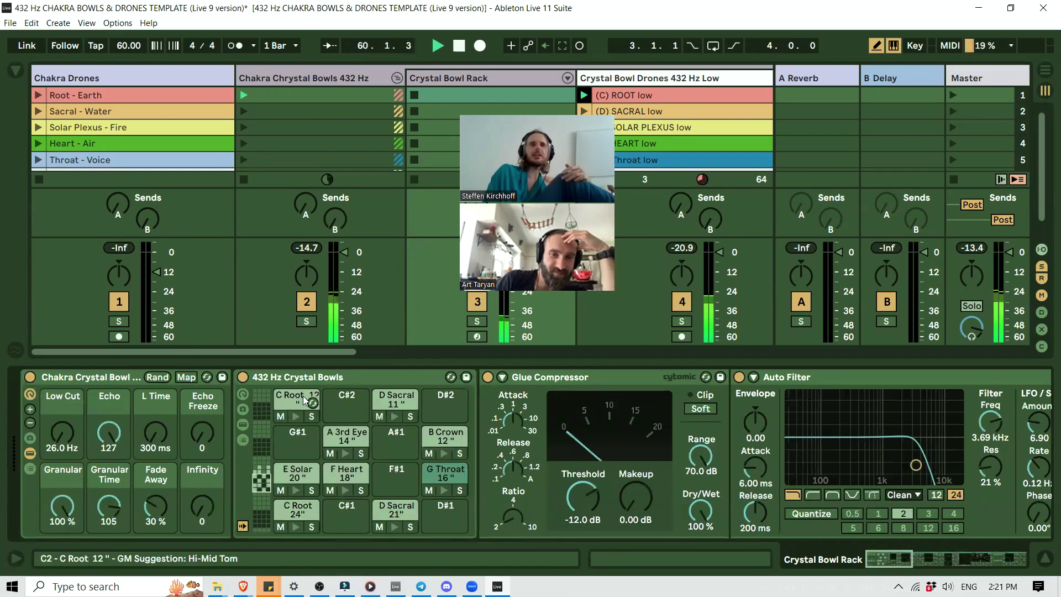
pyautogui.click(297, 527)
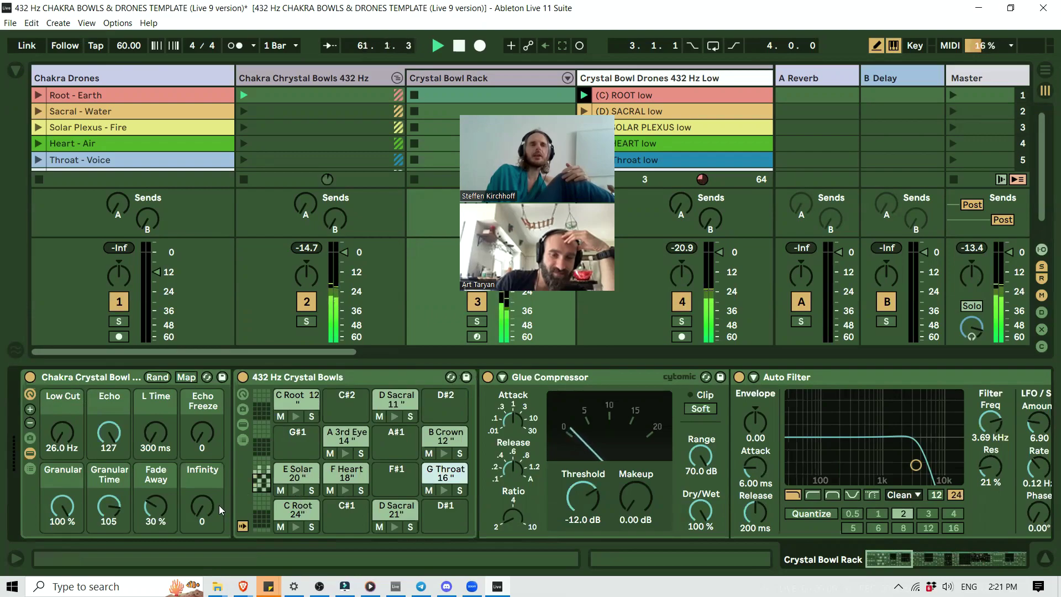
# Try the Crystal Bowl Rack's Granular Time macro at 127 before lowering it to 14, and bring Echo down to 0.
pyautogui.click(109, 505)
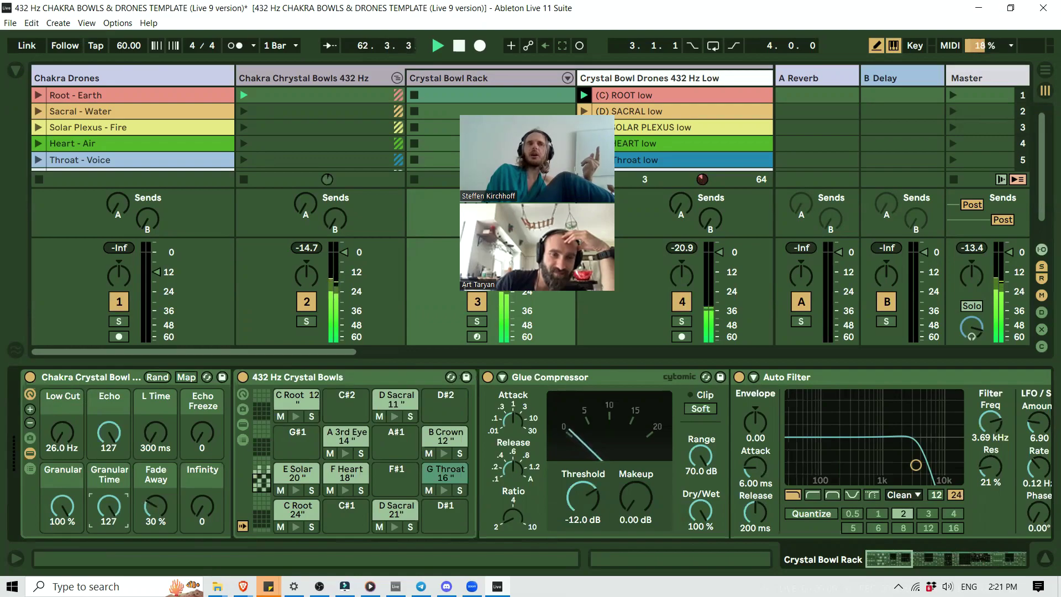
pyautogui.click(114, 506)
pyautogui.moveTo(115, 506); pyautogui.dragTo(115, 552)
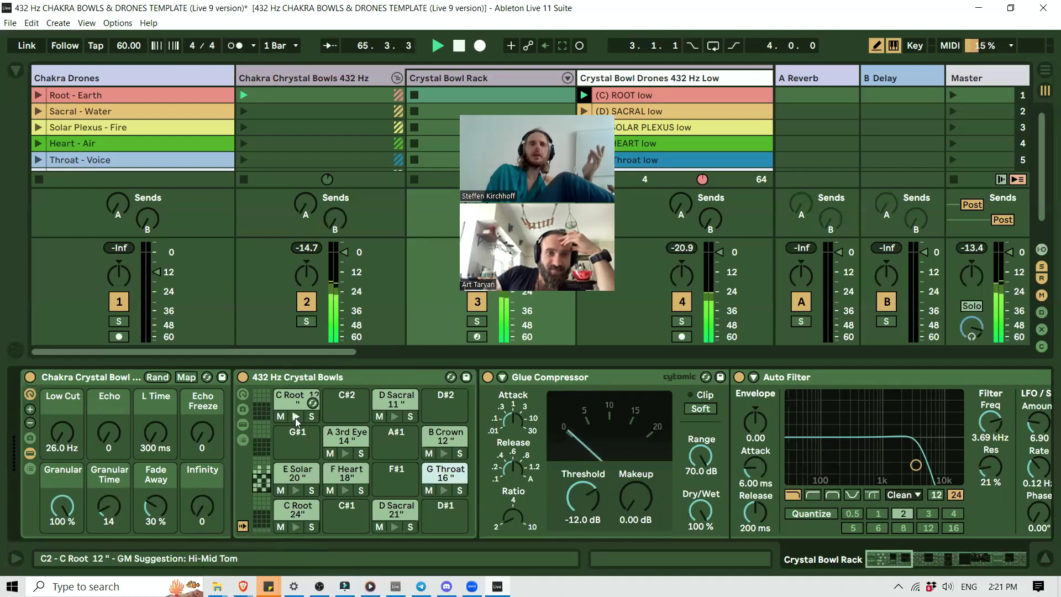
# Try the rack's Fade Away macro at 0%, and raise it through 38% up to 100%.
pyautogui.moveTo(156, 506); pyautogui.dragTo(157, 509)
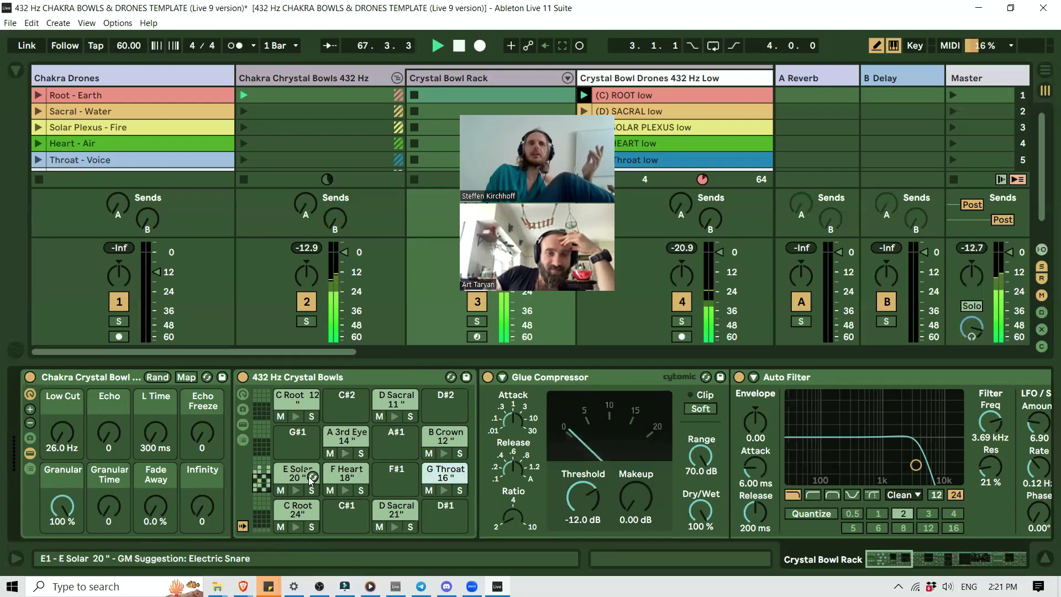
pyautogui.click(156, 505)
pyautogui.moveTo(155, 505); pyautogui.dragTo(155, 495)
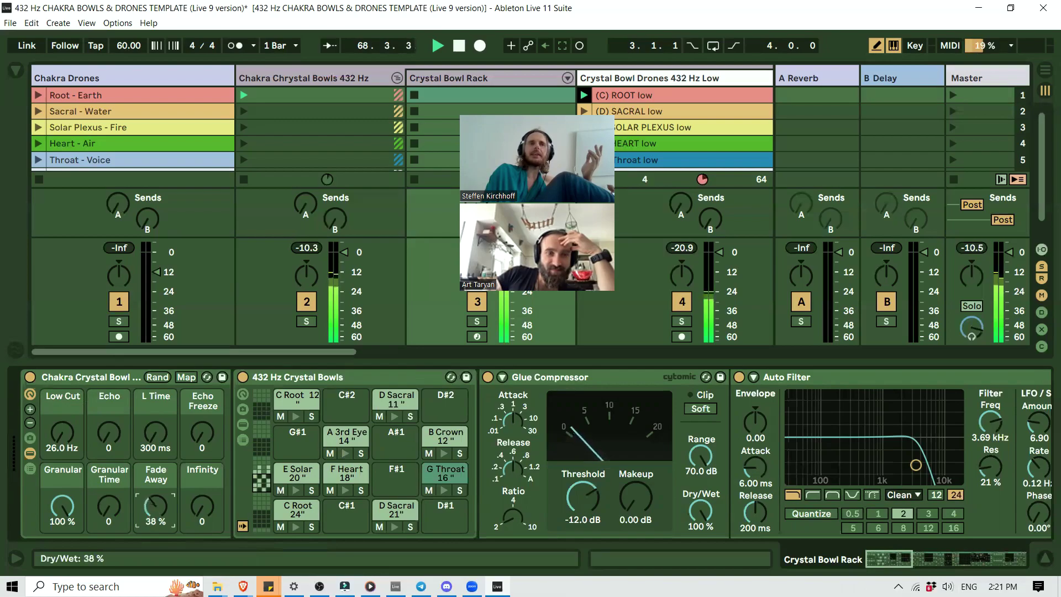
pyautogui.moveTo(156, 494); pyautogui.dragTo(155, 475)
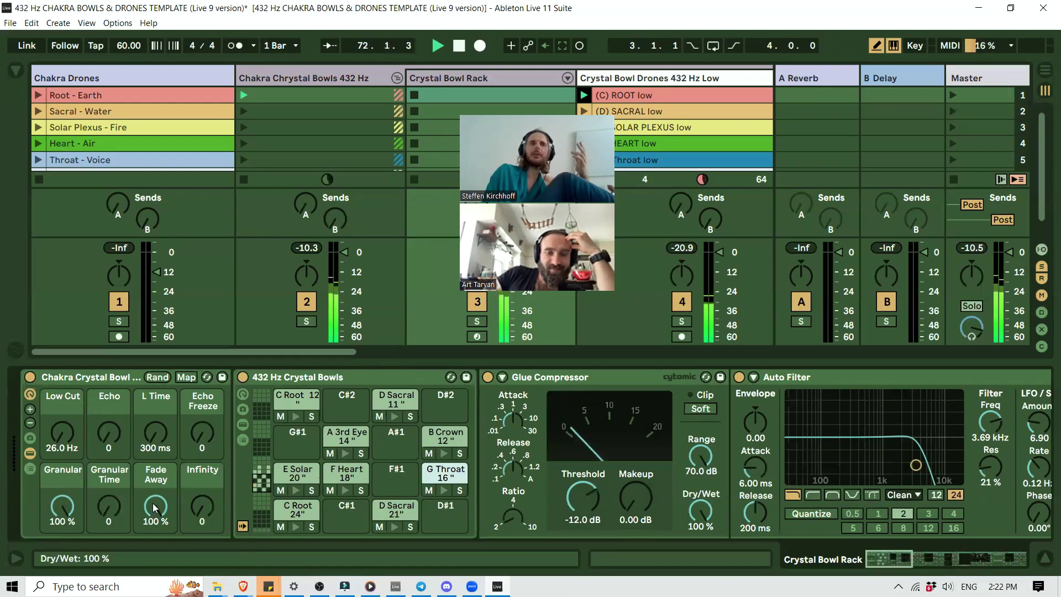
# Raise the rack's Infinity macro to 73 and select the Chakra Crystal Bowl rack.
pyautogui.click(107, 519)
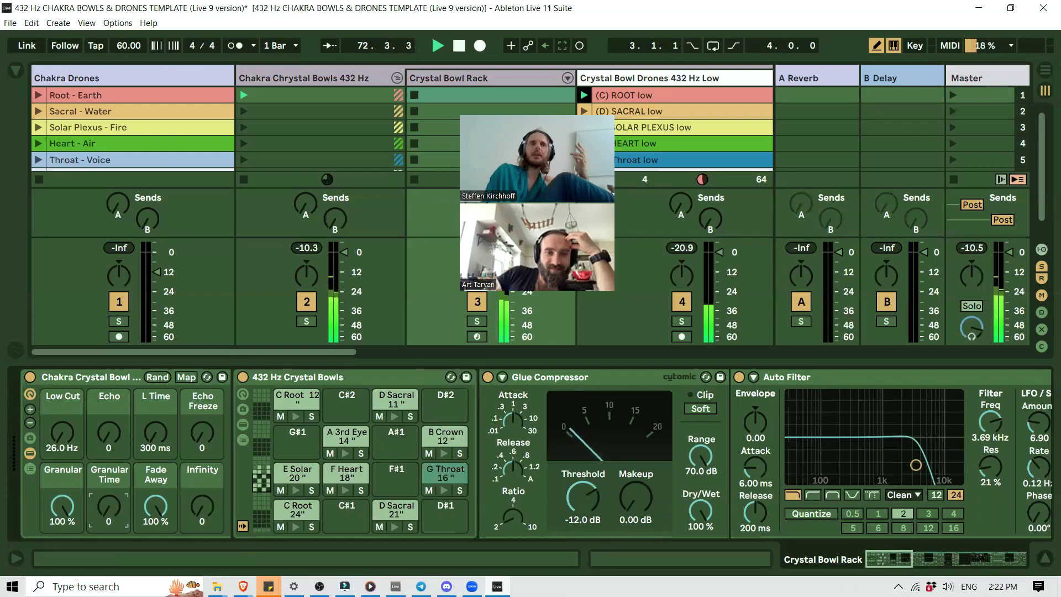
pyautogui.click(202, 519)
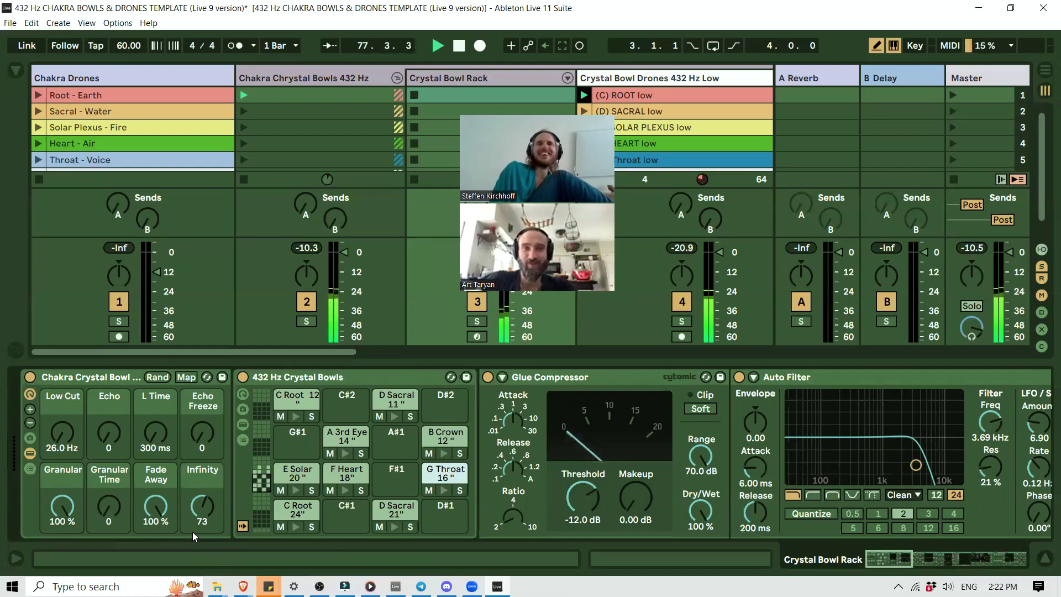
pyautogui.click(111, 377)
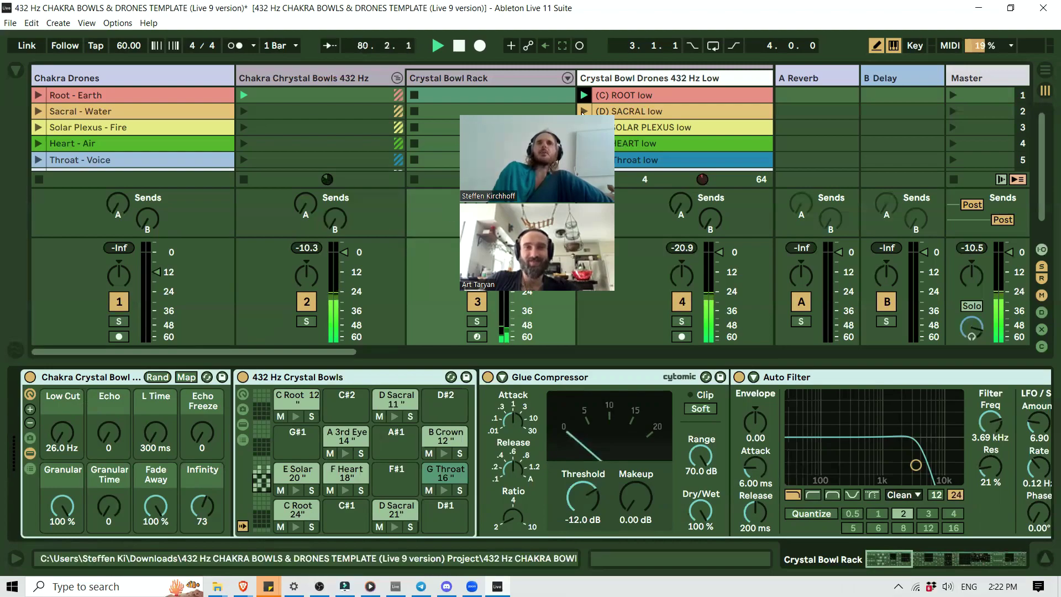
# Unfold the Chakra Singing Bowls 432 Hz group and show the devices of the Big Tibetan Bowls 1 track.
pyautogui.hscroll(10, 630, 106)
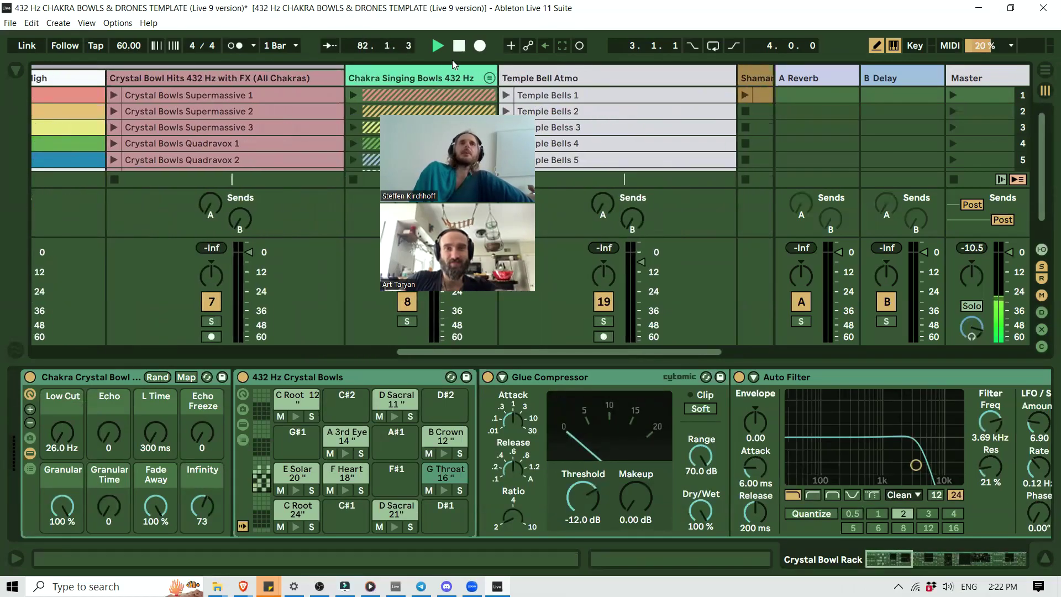
pyautogui.click(486, 78)
pyautogui.click(487, 77)
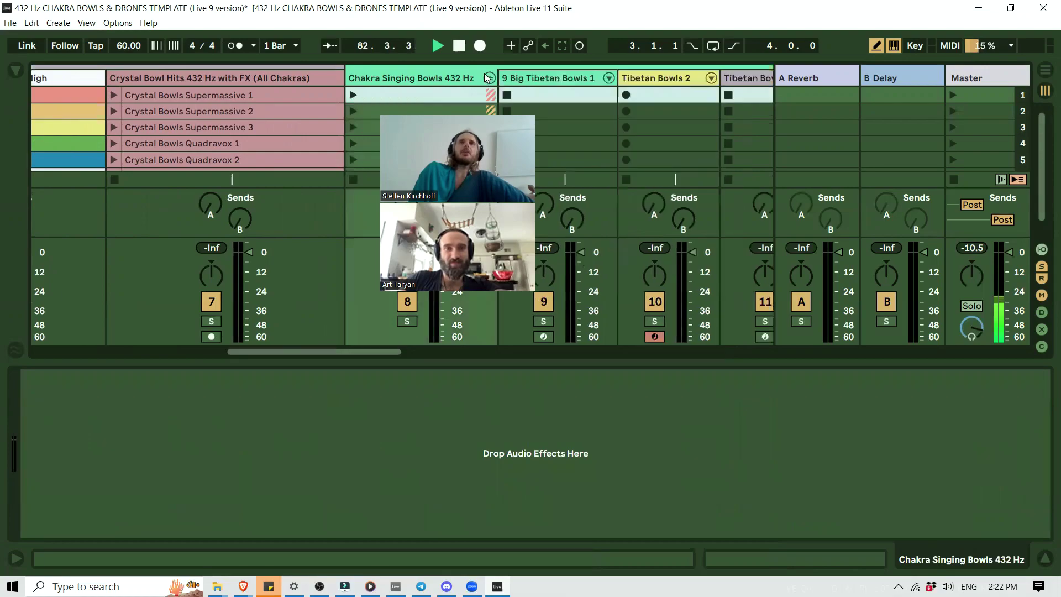
pyautogui.click(532, 82)
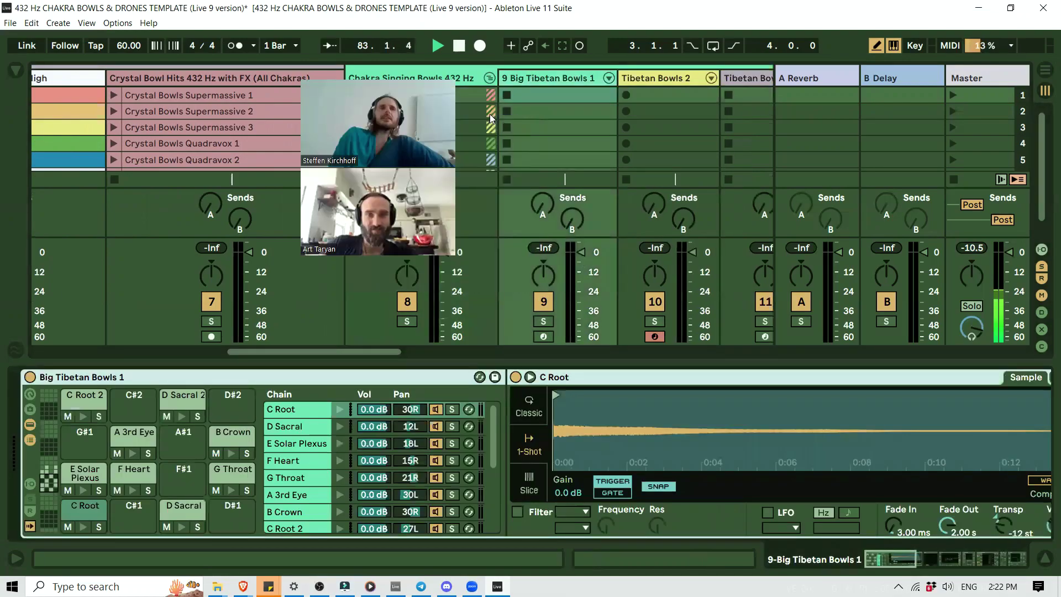
# Audition the C Root and C Root 2 pads of Big Tibetan Bowls 1 and look through the track's effect chain.
pyautogui.click(82, 526)
pyautogui.click(82, 415)
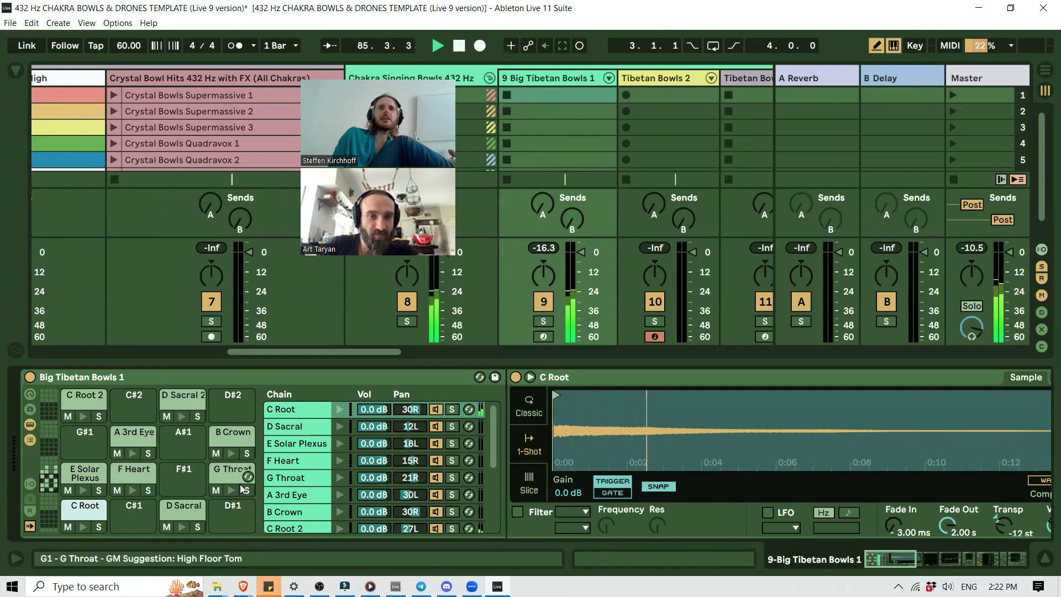
pyautogui.scroll(-10, 240, 484)
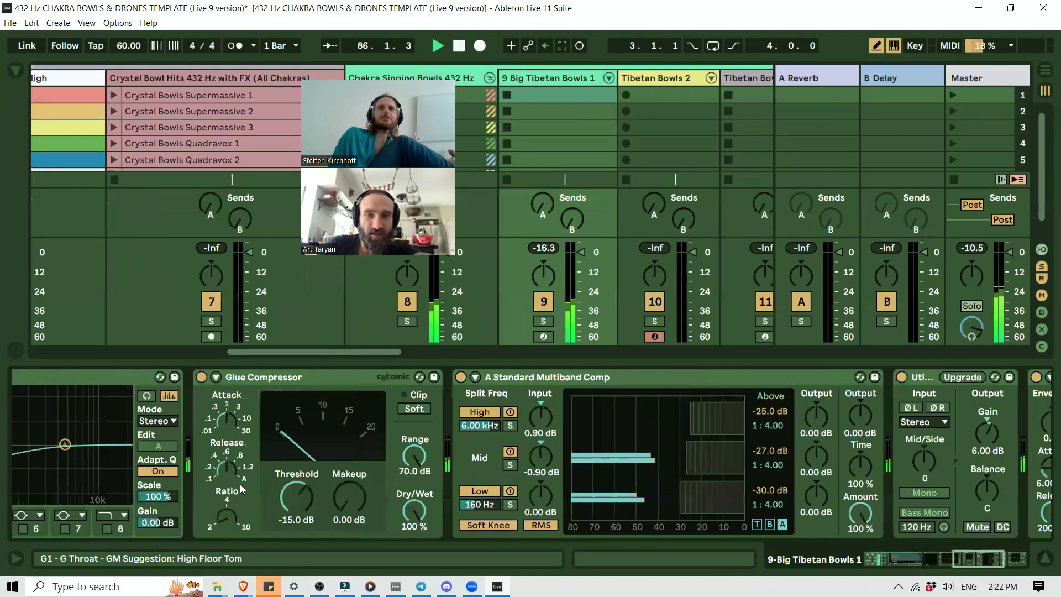
pyautogui.scroll(-8, 239, 484)
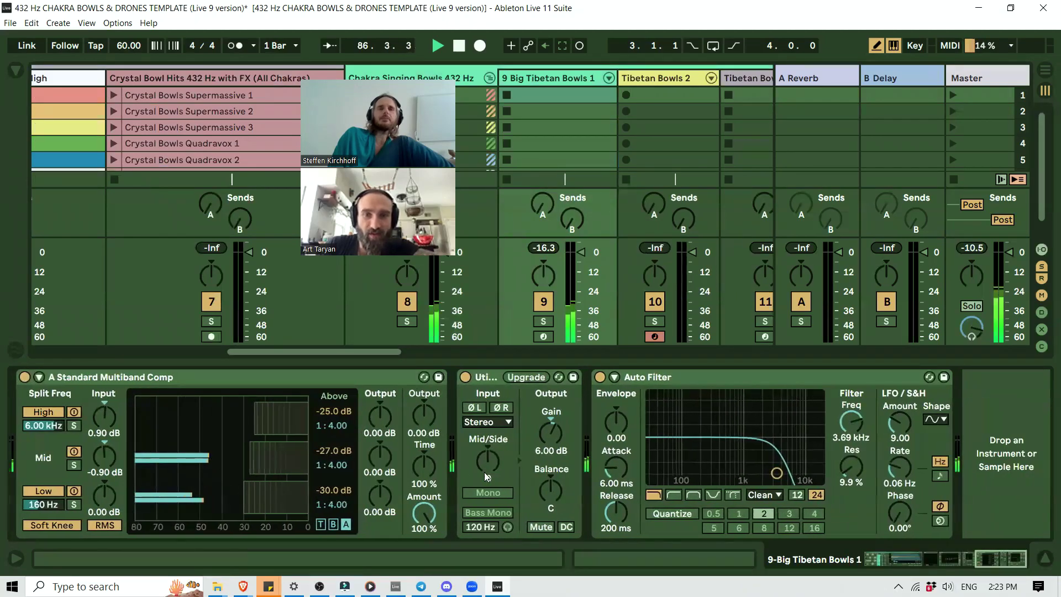
pyautogui.scroll(12, 488, 474)
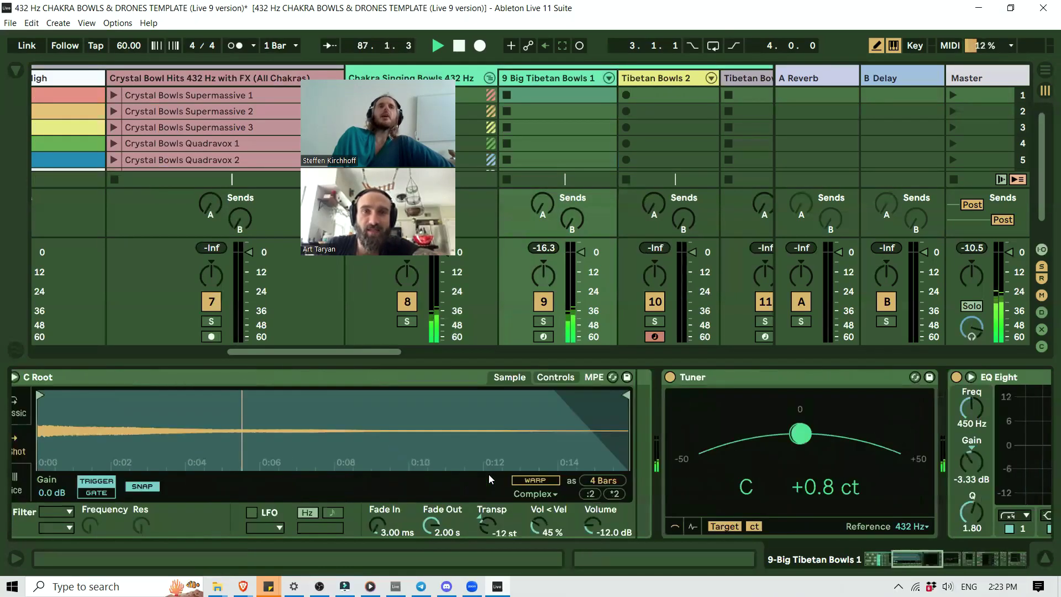
pyautogui.scroll(5, 489, 474)
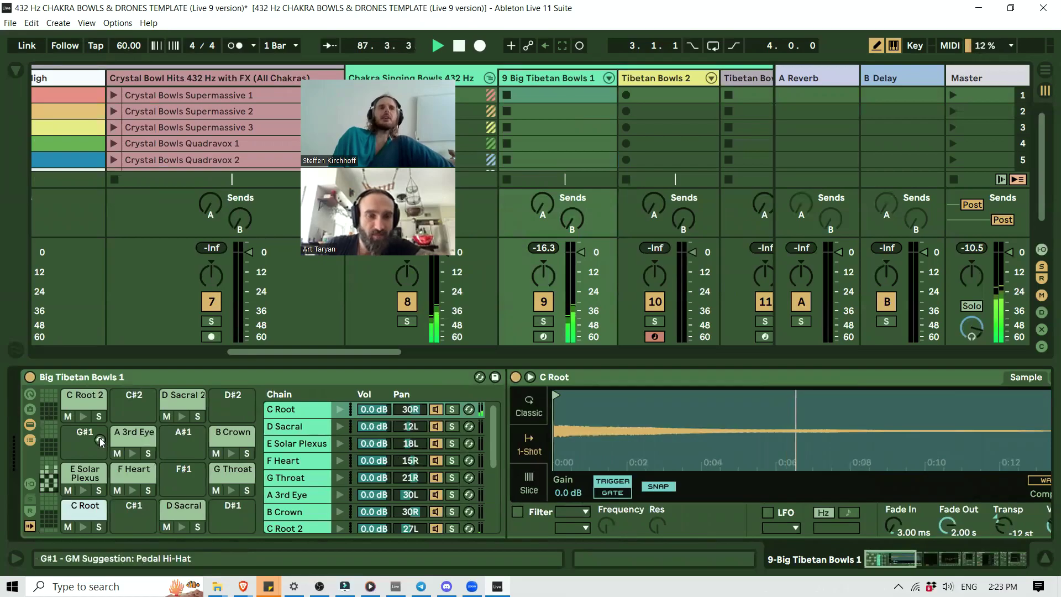
pyautogui.click(86, 528)
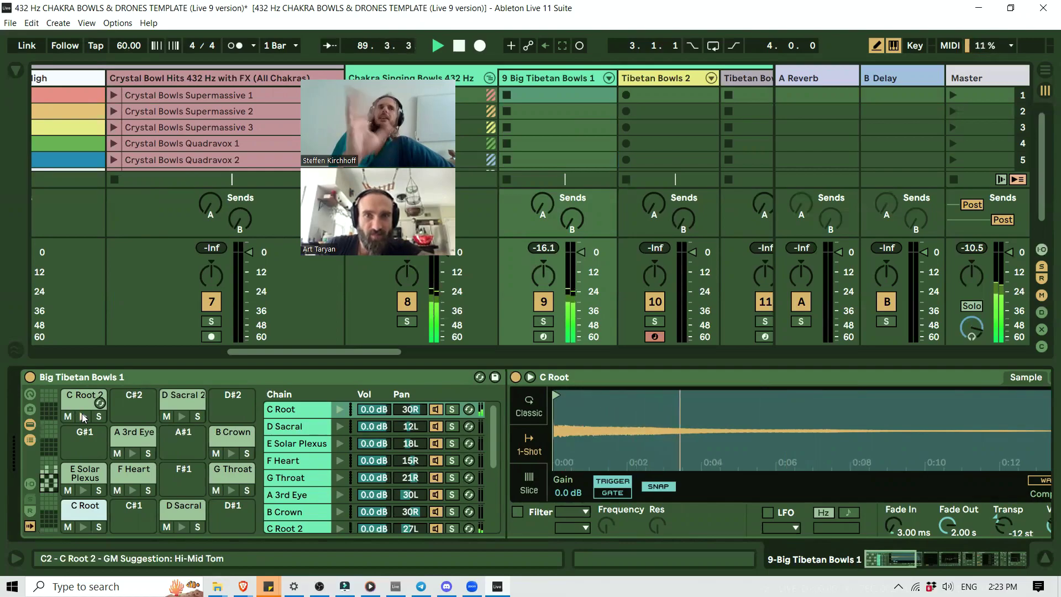
# Show the Tibetan Bowls 2 track's devices and audition its C Root, D Sacral, E Solar Plexus and F Heart bowls.
pyautogui.click(658, 80)
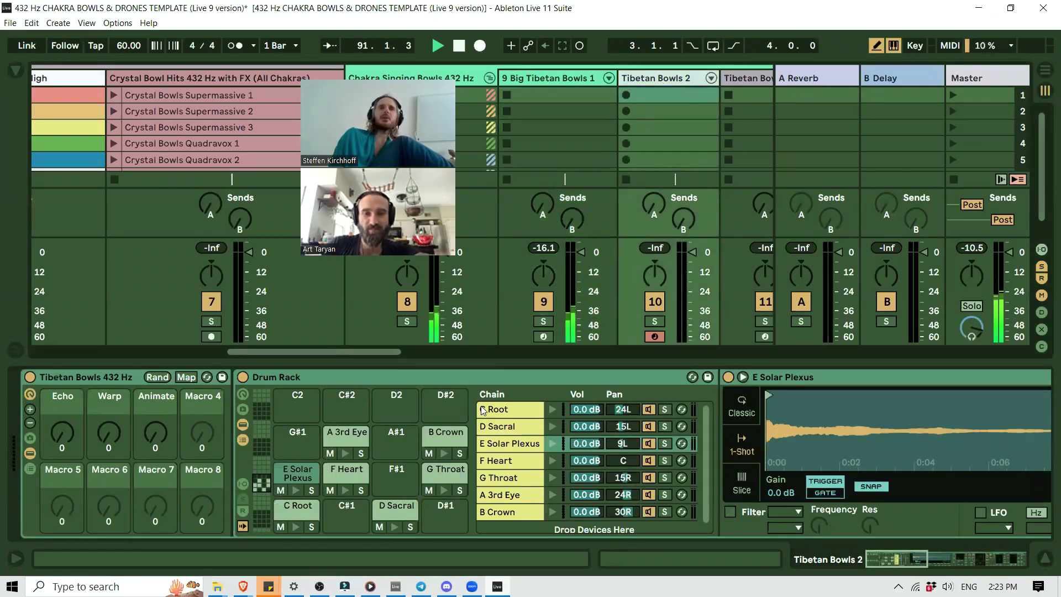
pyautogui.click(297, 526)
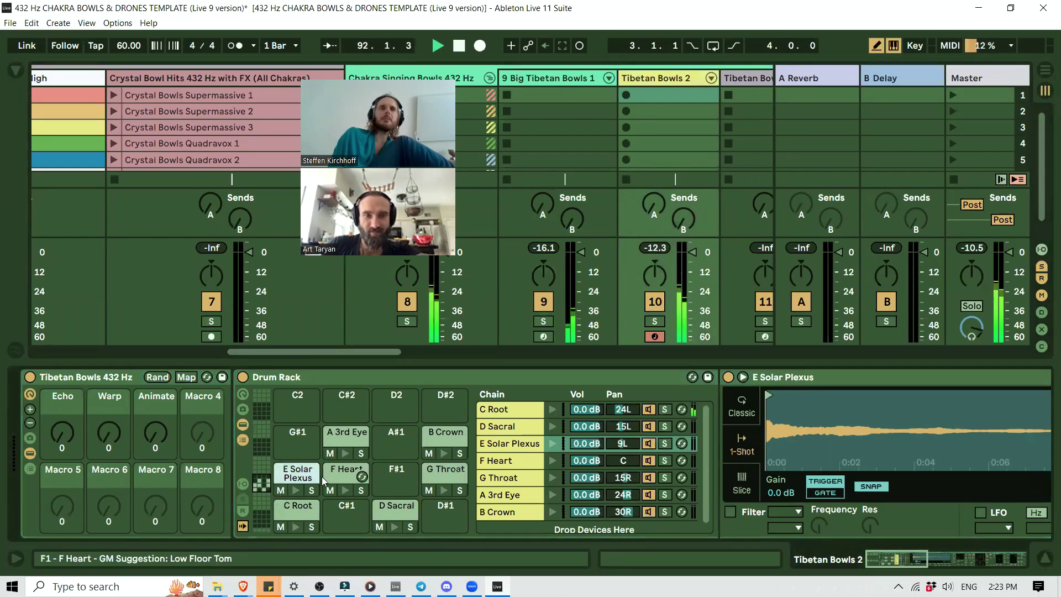
pyautogui.click(394, 527)
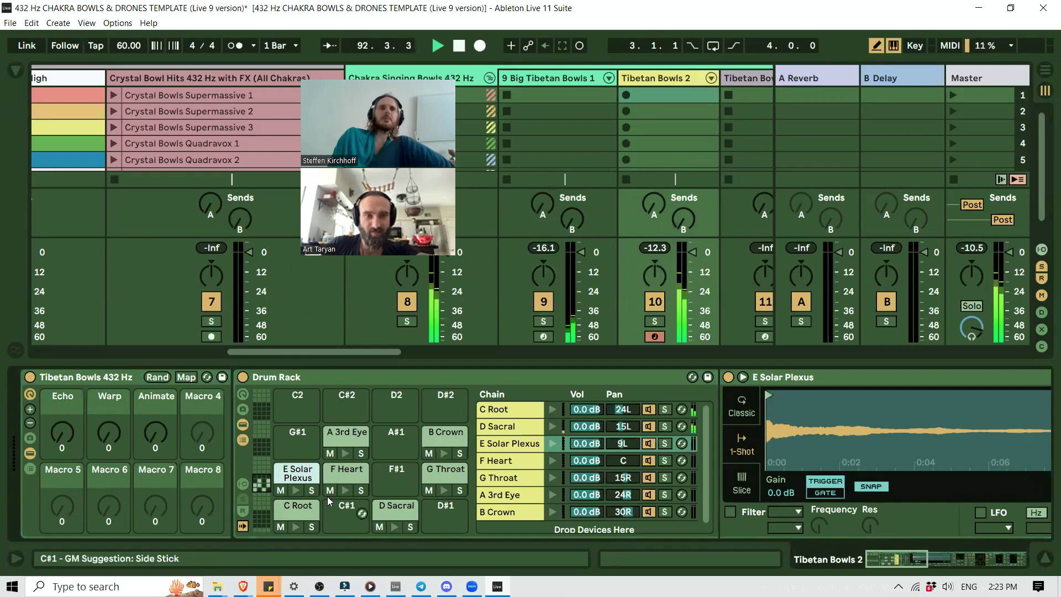
pyautogui.click(301, 490)
pyautogui.click(345, 490)
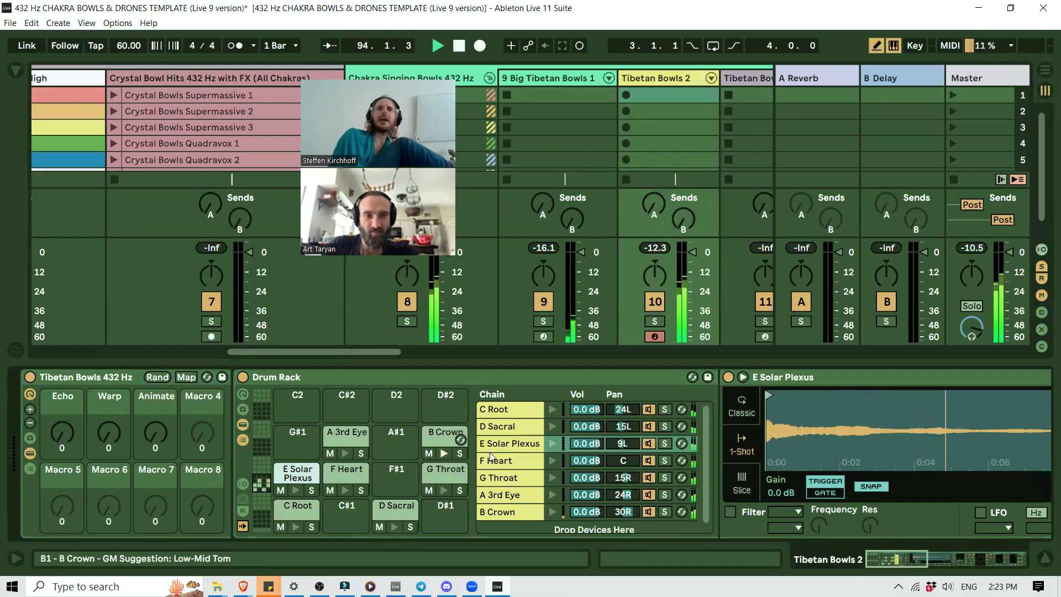
# Select the C Root chain in the Tibetan Bowls drum rack and audition the C Root, F Heart and A 3rd Eye bowls.
pyautogui.click(626, 443)
pyautogui.click(522, 408)
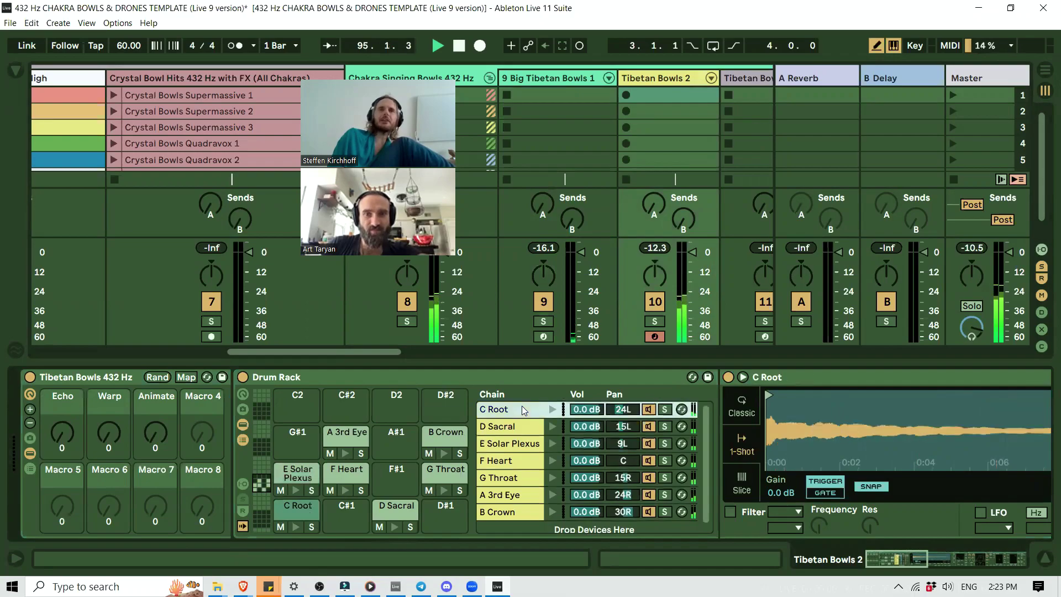
pyautogui.click(293, 528)
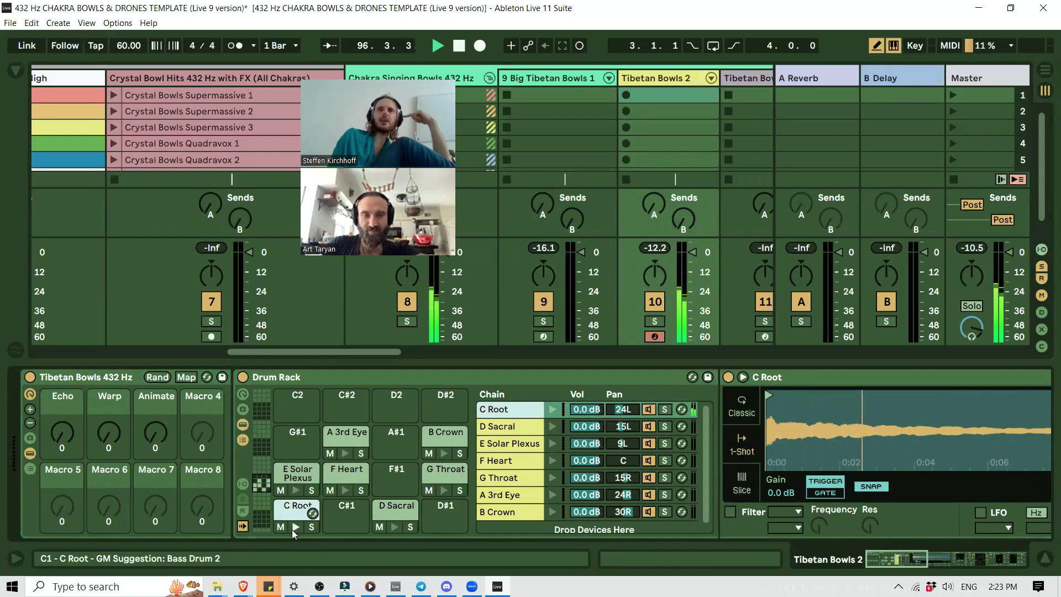
pyautogui.click(346, 488)
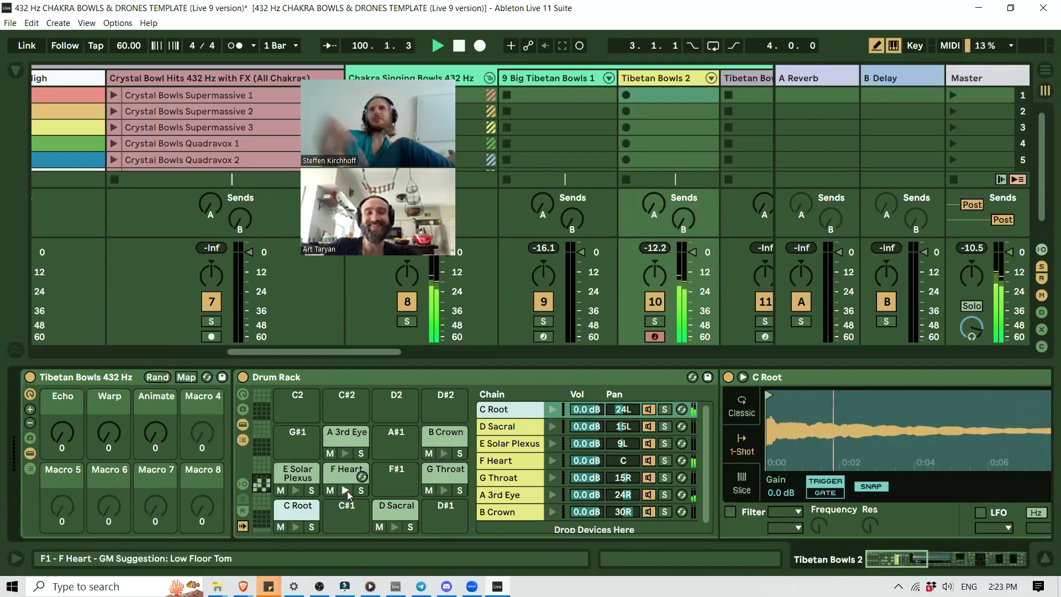
pyautogui.click(347, 453)
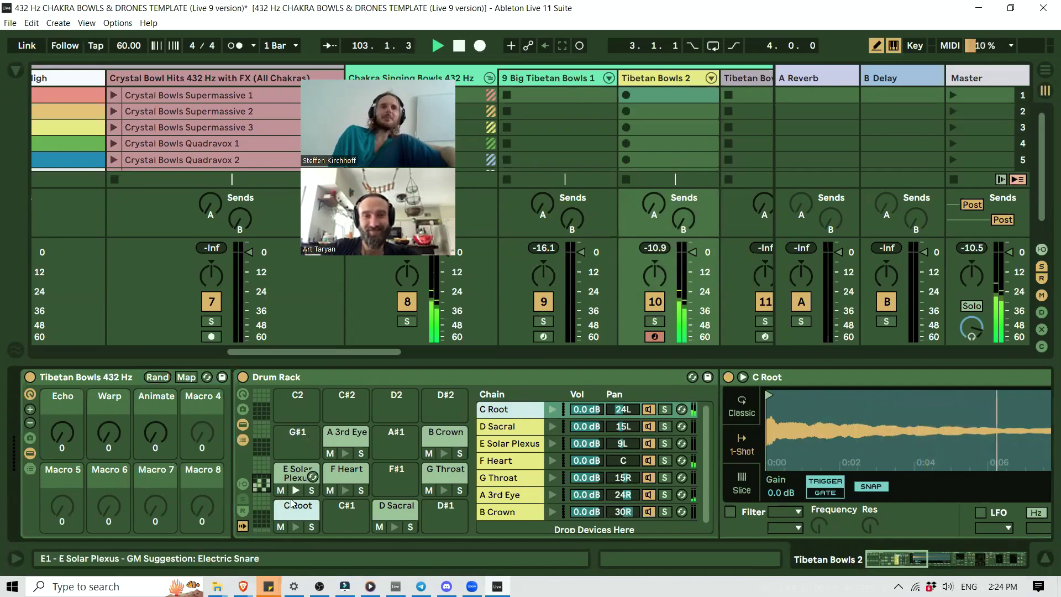
# Try the Tibetan Bowls Echo macro at 127 on A 3rd Eye, return it to 0 and audition C Root with Warp at 108.
pyautogui.moveTo(69, 440); pyautogui.dragTo(69, 369)
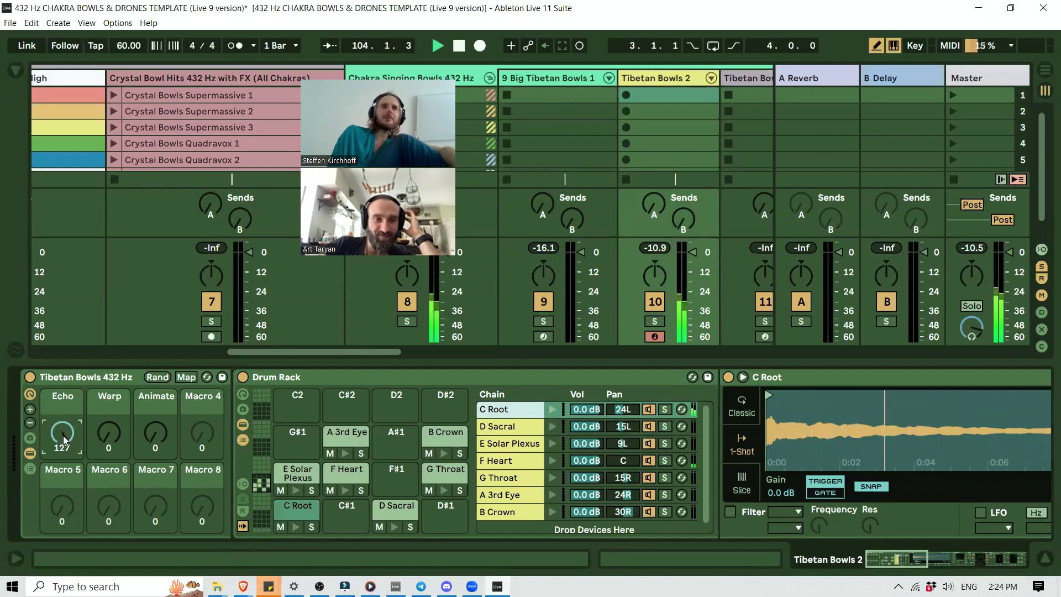
pyautogui.click(345, 452)
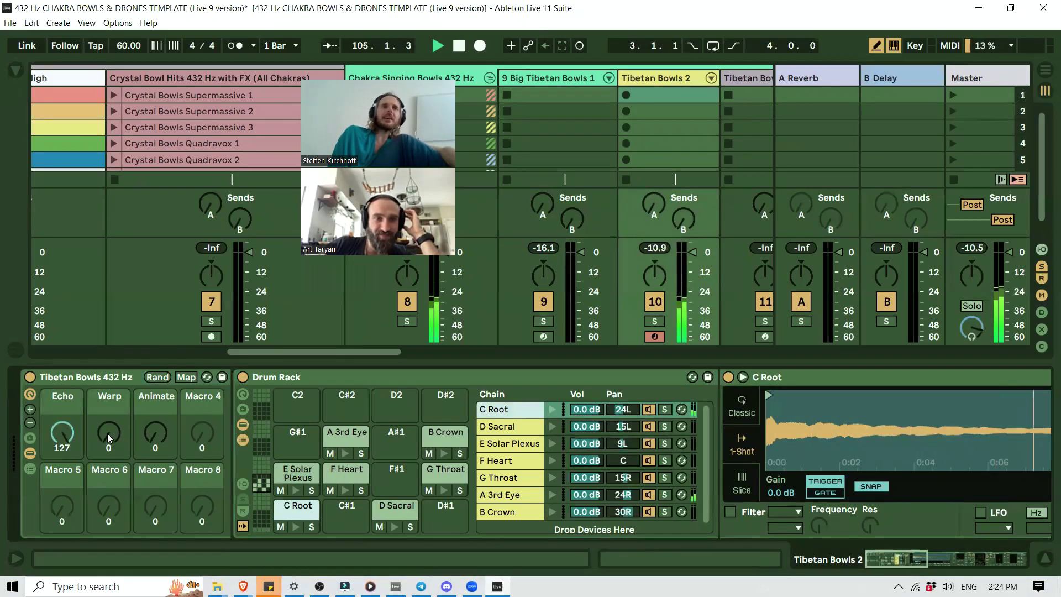
pyautogui.moveTo(108, 438); pyautogui.dragTo(108, 438)
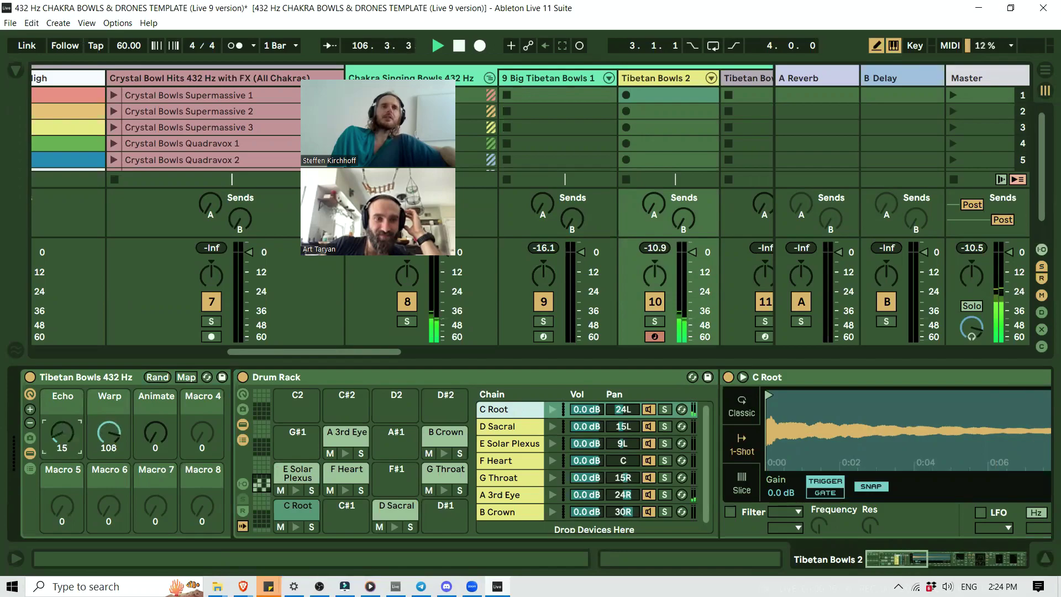
pyautogui.click(297, 527)
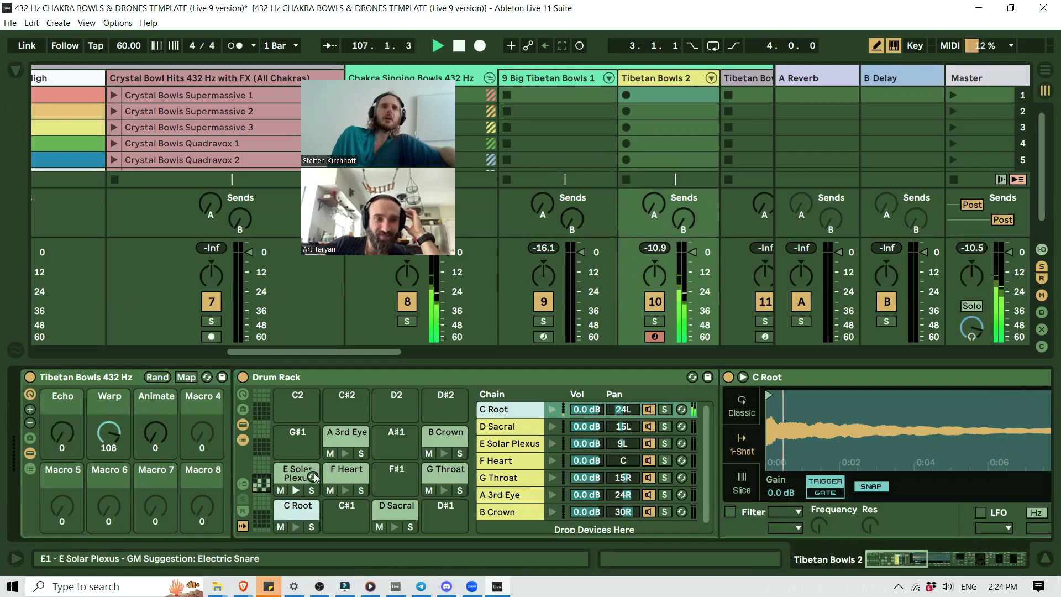
# Set the Tibetan Bowls Warp macro to 127 and audition the B Crown and G Throat bowls.
pyautogui.moveTo(110, 435); pyautogui.dragTo(109, 409)
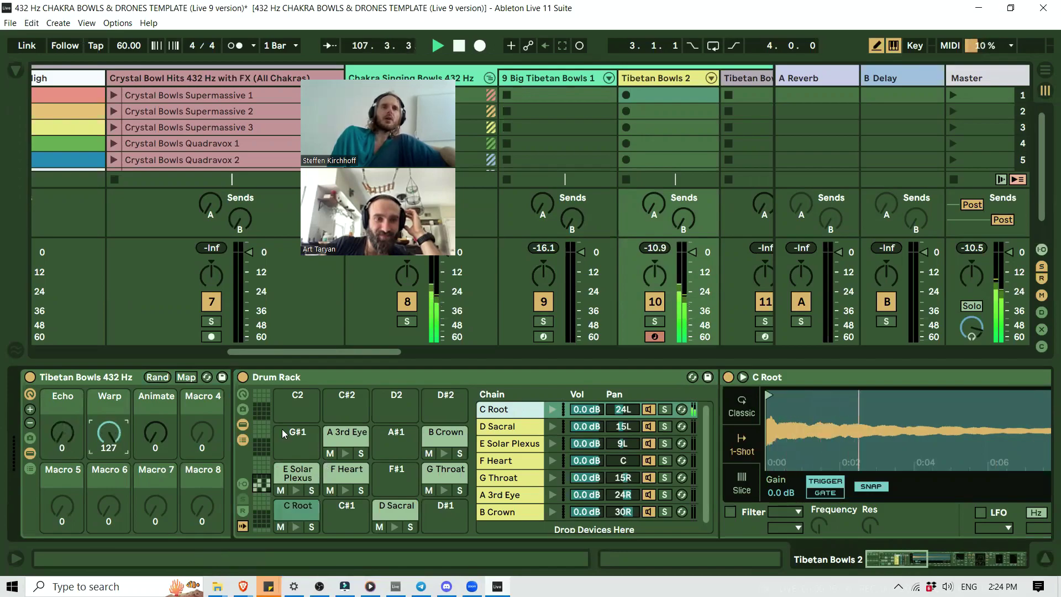
pyautogui.click(446, 453)
pyautogui.click(445, 490)
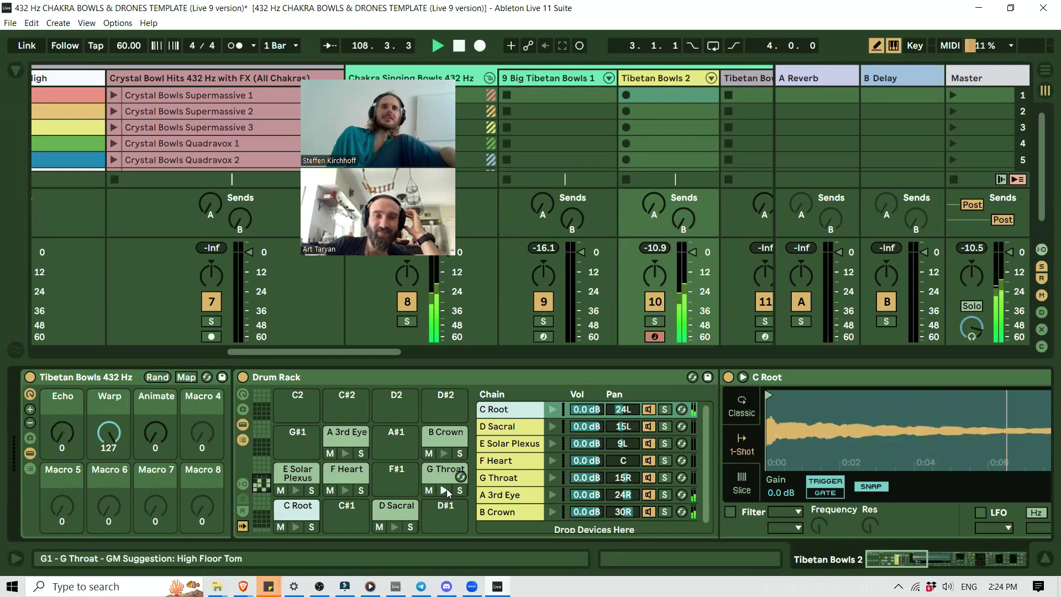
# Bring the Warp macro down to 0, audition the C Root bowl, and raise Warp back to 127.
pyautogui.moveTo(112, 436); pyautogui.dragTo(112, 497)
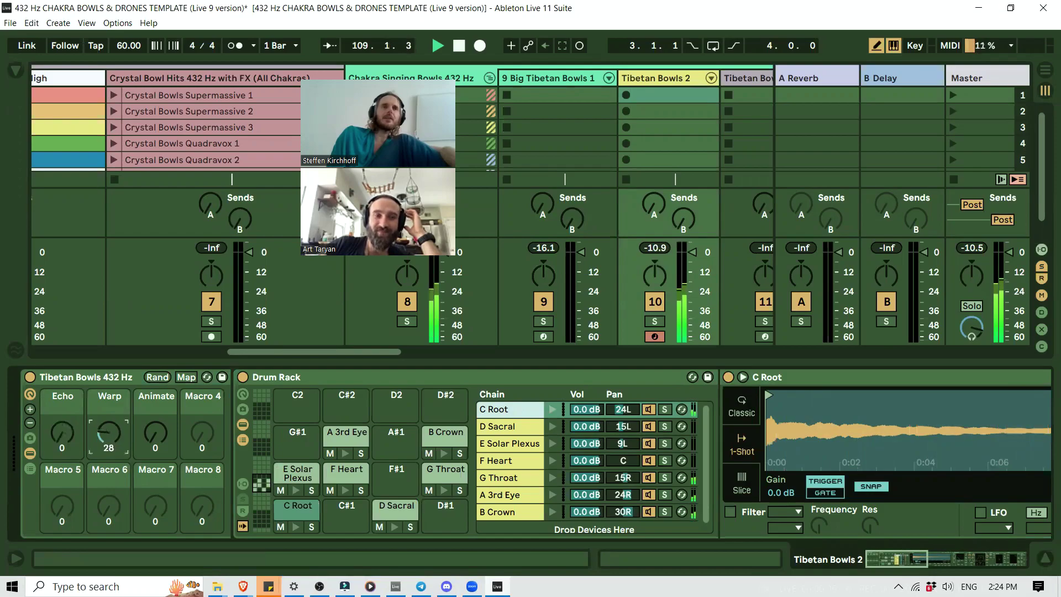
pyautogui.click(296, 528)
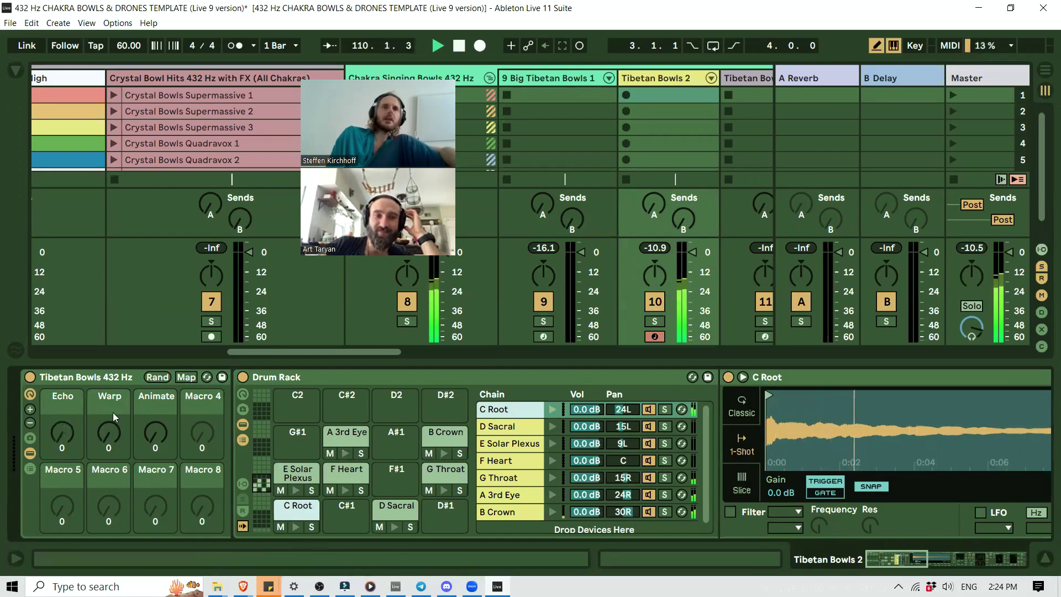
pyautogui.click(107, 441)
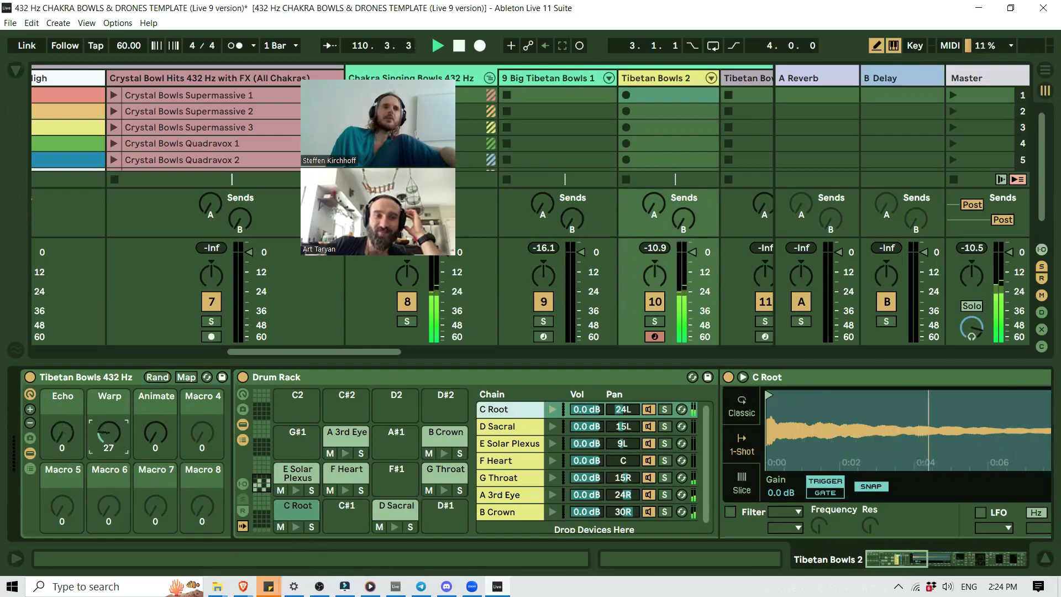
pyautogui.moveTo(107, 441); pyautogui.dragTo(108, 396)
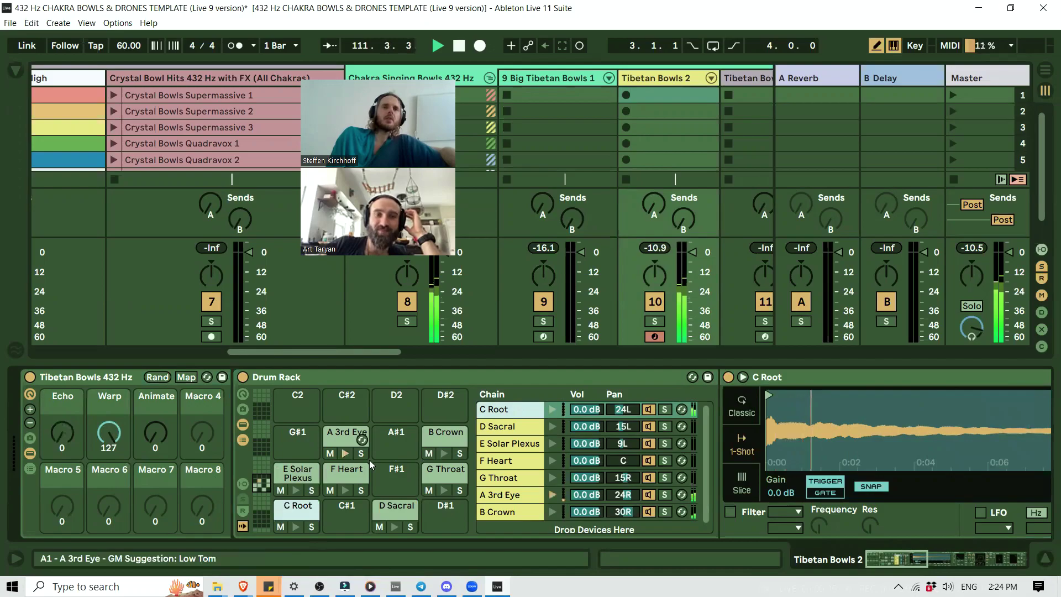
# Audition the B Crown and A 3rd Eye bowls while raising the Animate macro to 127 and Echo to 120.
pyautogui.click(443, 453)
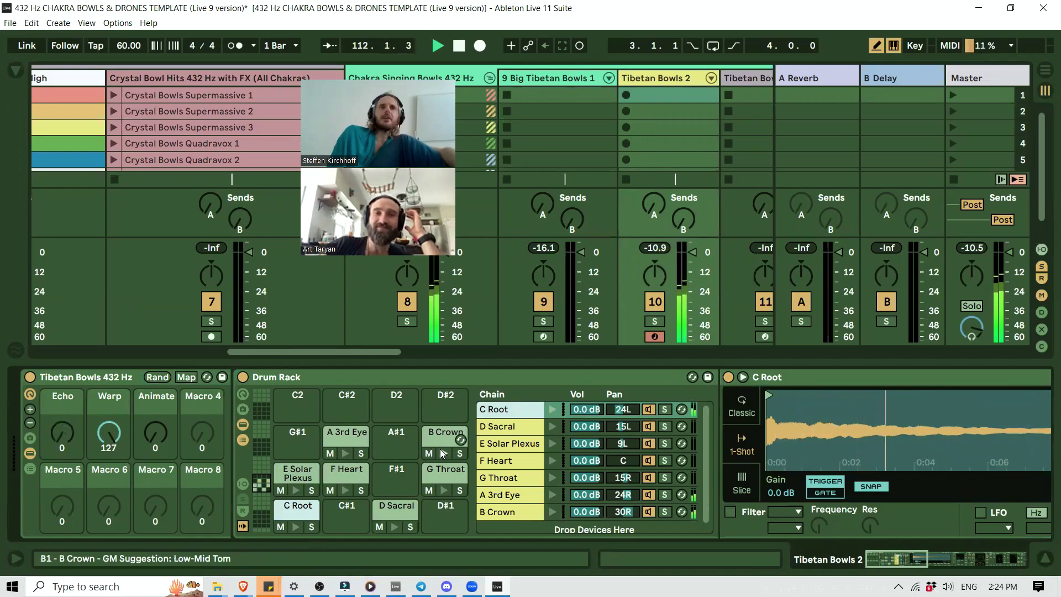
pyautogui.moveTo(155, 433); pyautogui.dragTo(155, 395)
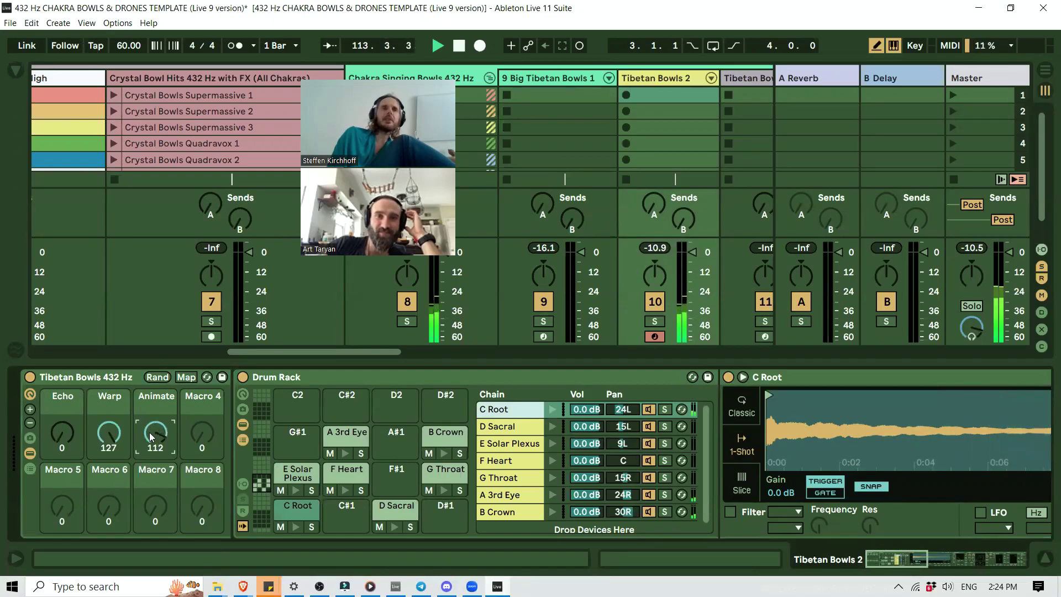
pyautogui.click(344, 453)
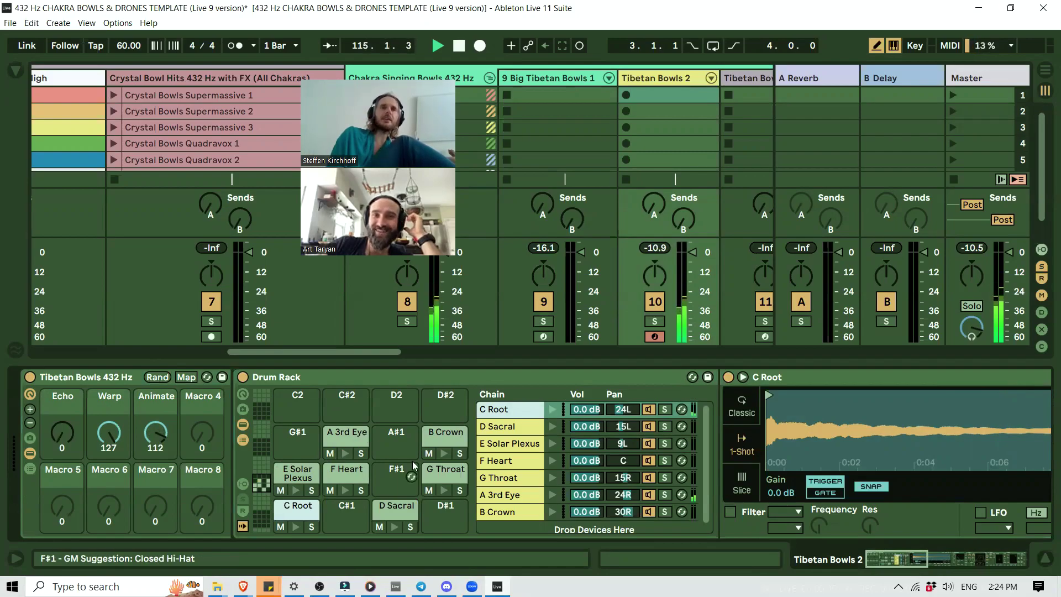
pyautogui.moveTo(62, 436); pyautogui.dragTo(62, 428)
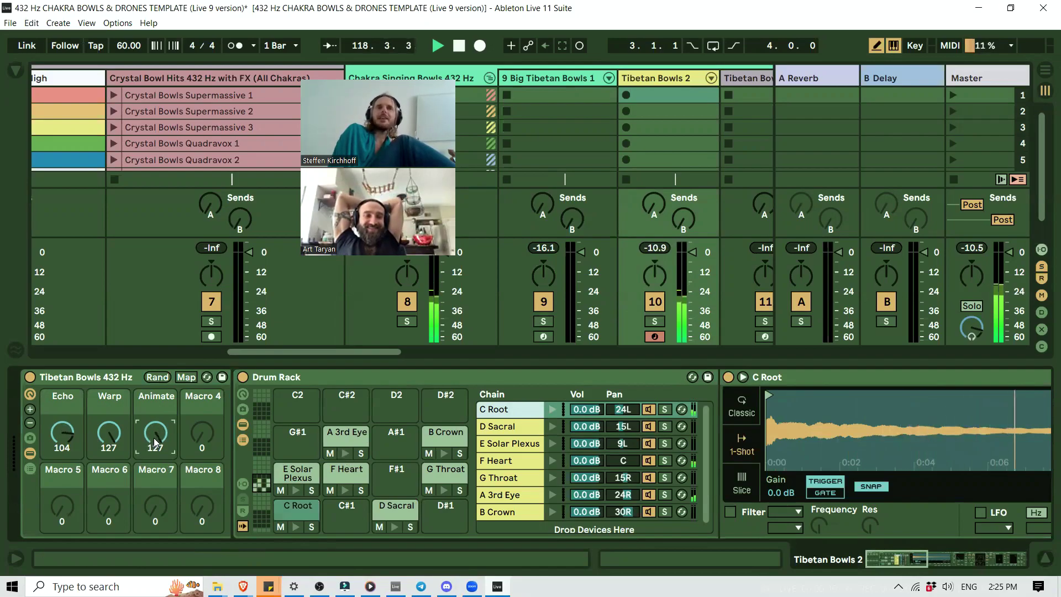
pyautogui.moveTo(62, 434); pyautogui.dragTo(62, 425)
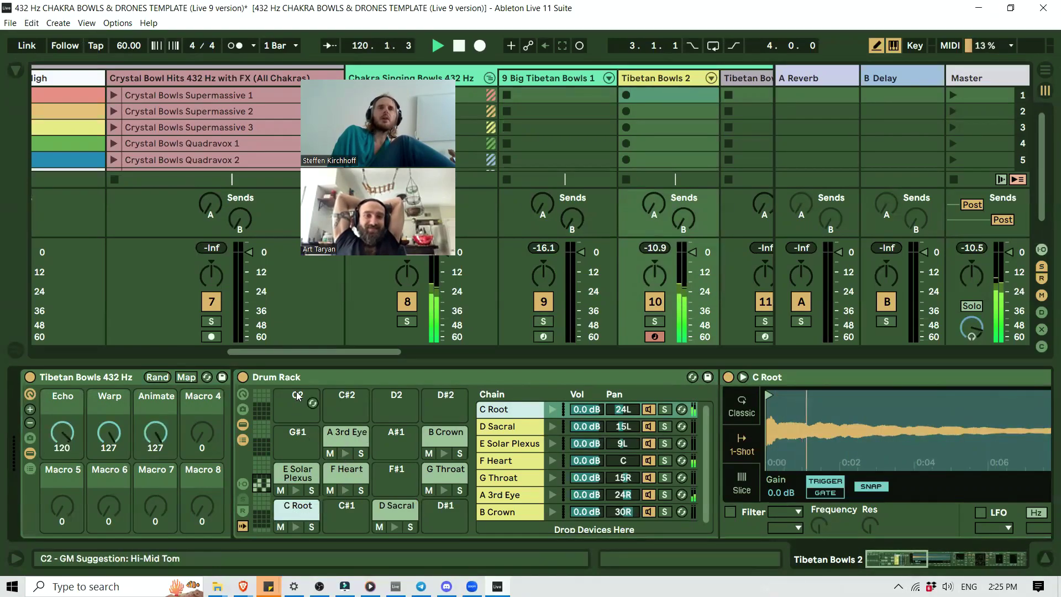
# Reset the Animate, Echo and Warp macros of the Tibetan Bowls rack to 0.
pyautogui.moveTo(161, 428); pyautogui.dragTo(104, 464)
pyautogui.moveTo(62, 433); pyautogui.dragTo(61, 481)
pyautogui.moveTo(109, 434); pyautogui.dragTo(109, 481)
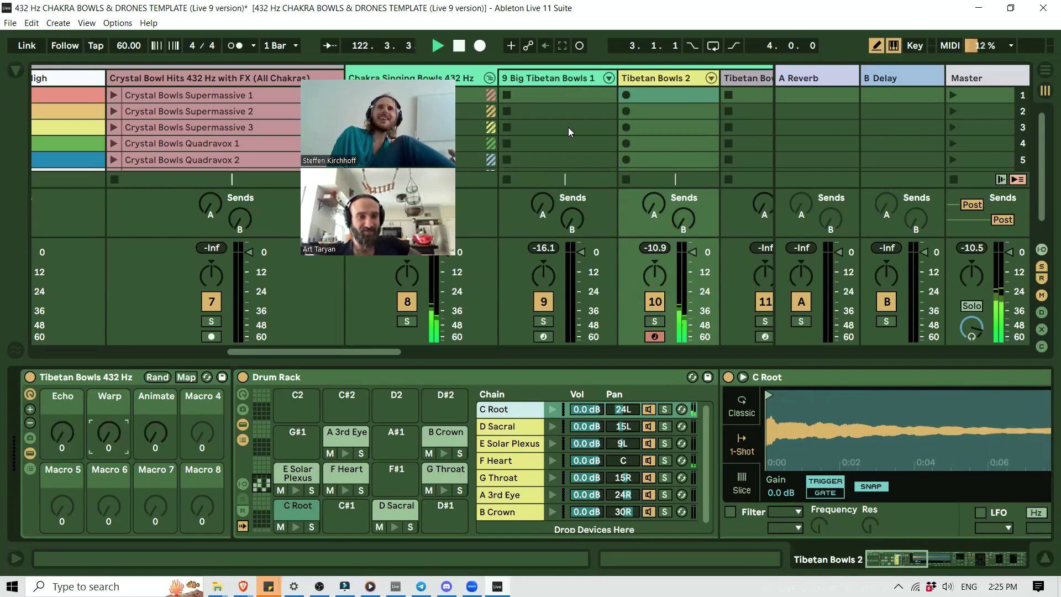
# In the Tibetan Bowl Rack track, set Magic to 0 and Mirror Amount to 0.0 %, and audition Chakra Bowl C and Chakra Bowl C 2.
pyautogui.click(750, 76)
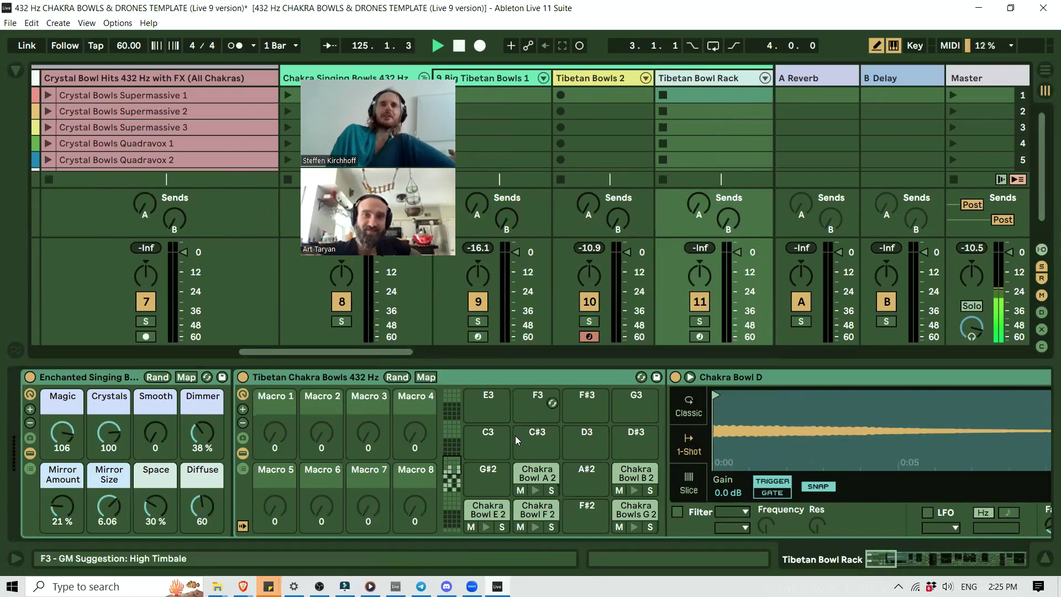
pyautogui.click(459, 478)
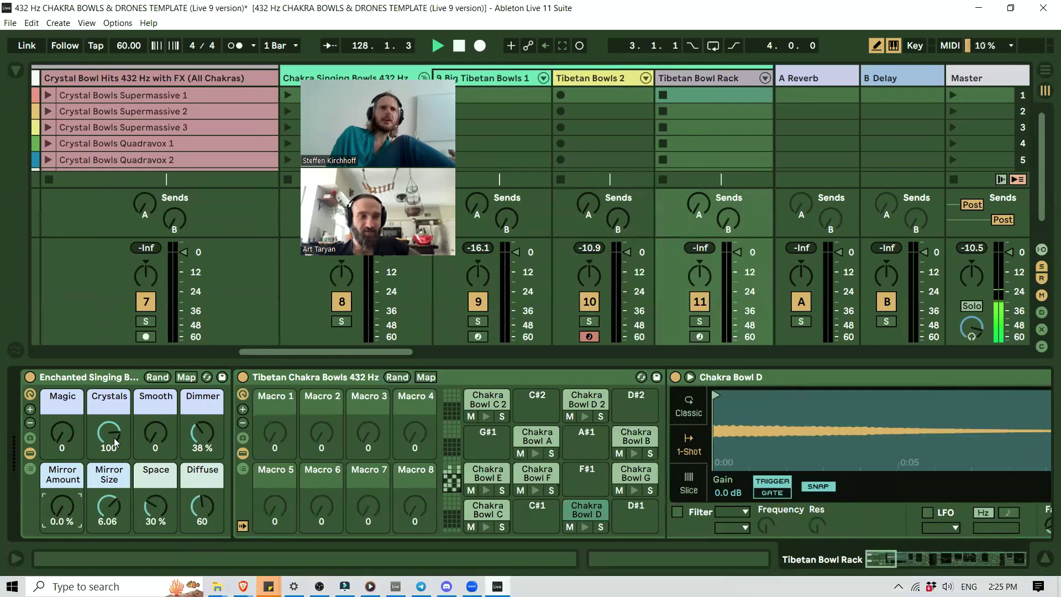
pyautogui.click(486, 528)
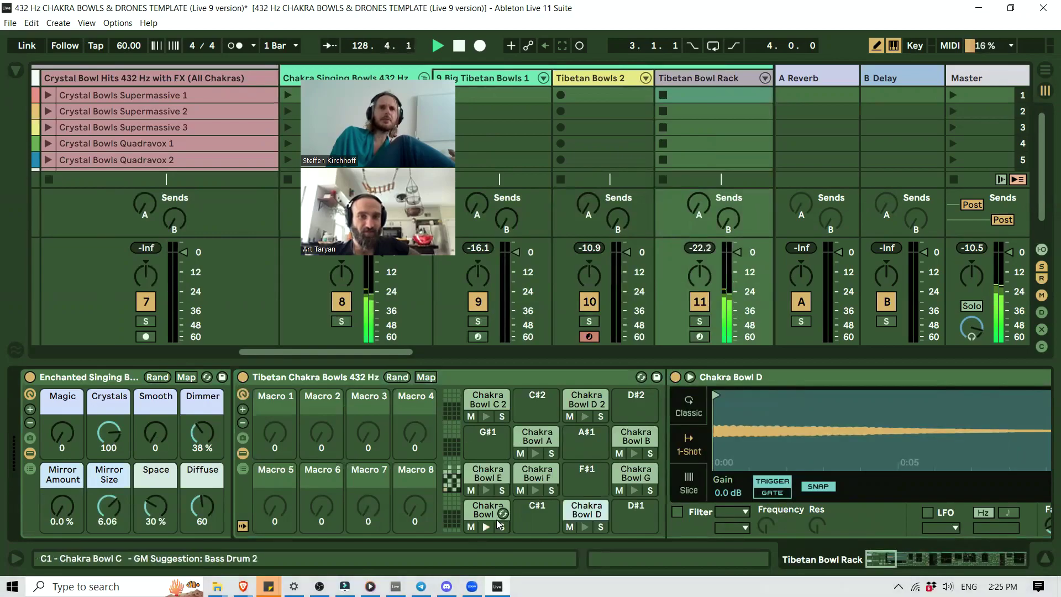
pyautogui.click(488, 412)
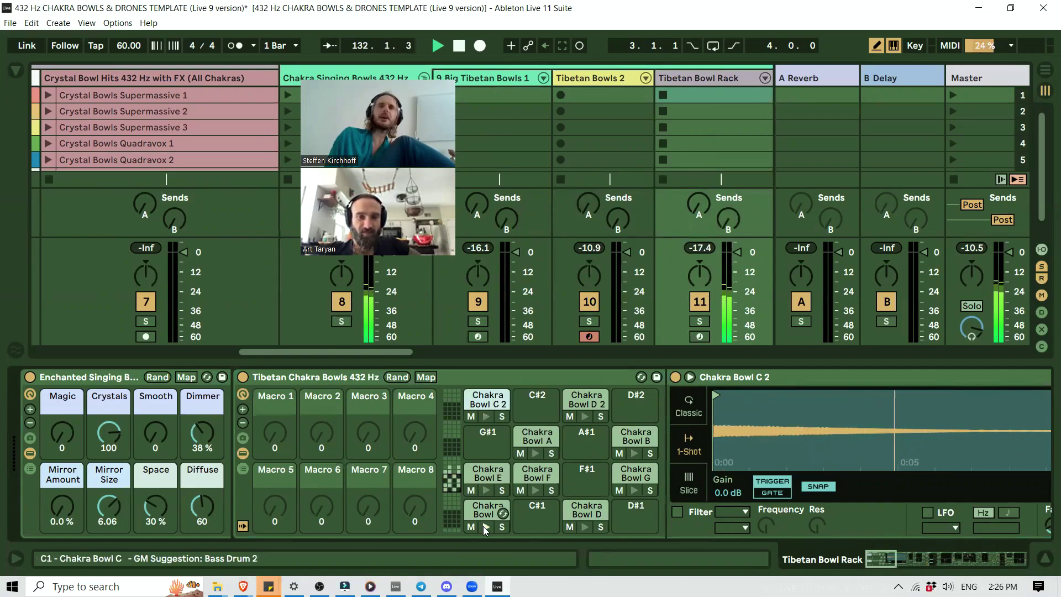
pyautogui.click(486, 417)
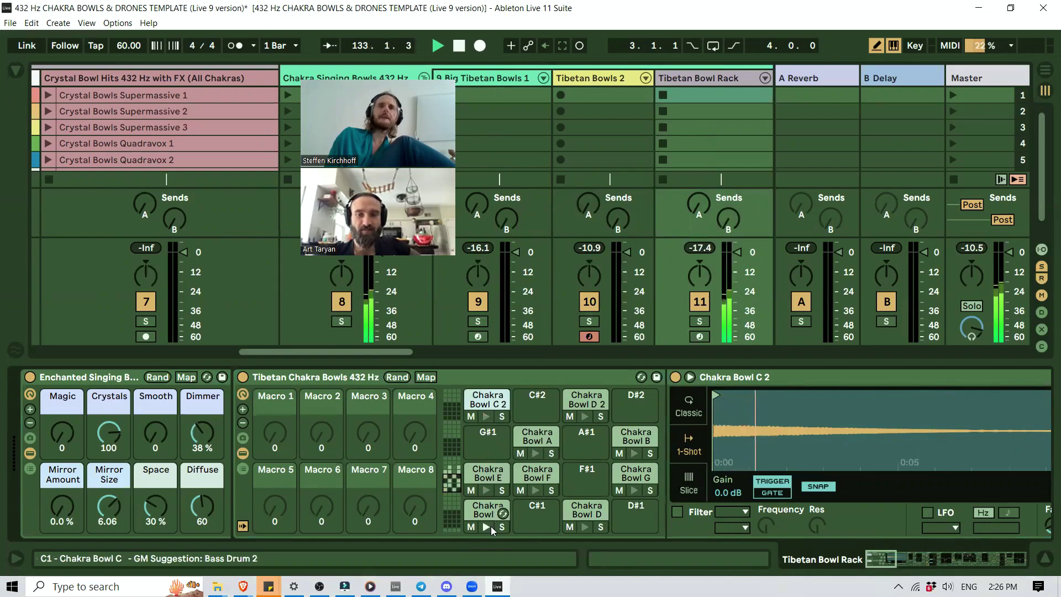
pyautogui.click(486, 417)
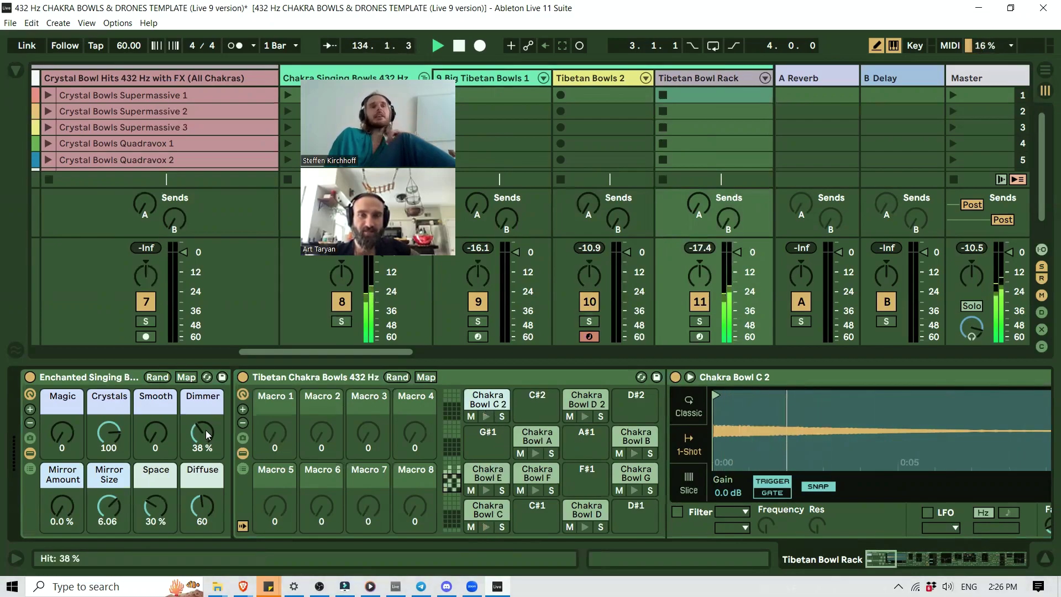
# Audition Chakra Bowl C 2 with Magic at 121 and Crystals at 0, and raise both macros to 127.
pyautogui.moveTo(62, 432); pyautogui.dragTo(62, 405)
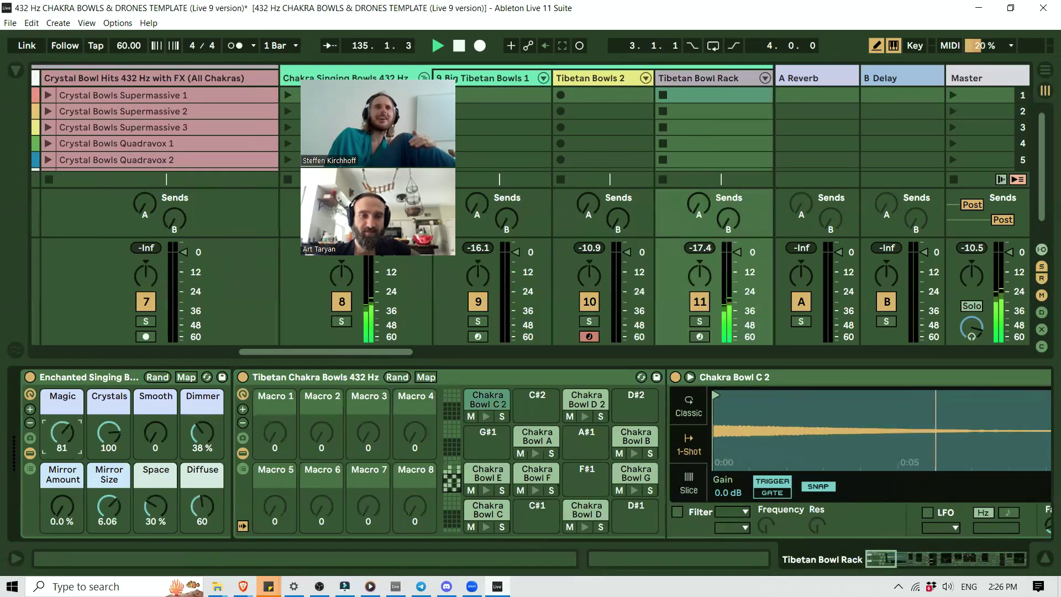
pyautogui.moveTo(109, 432); pyautogui.dragTo(109, 469)
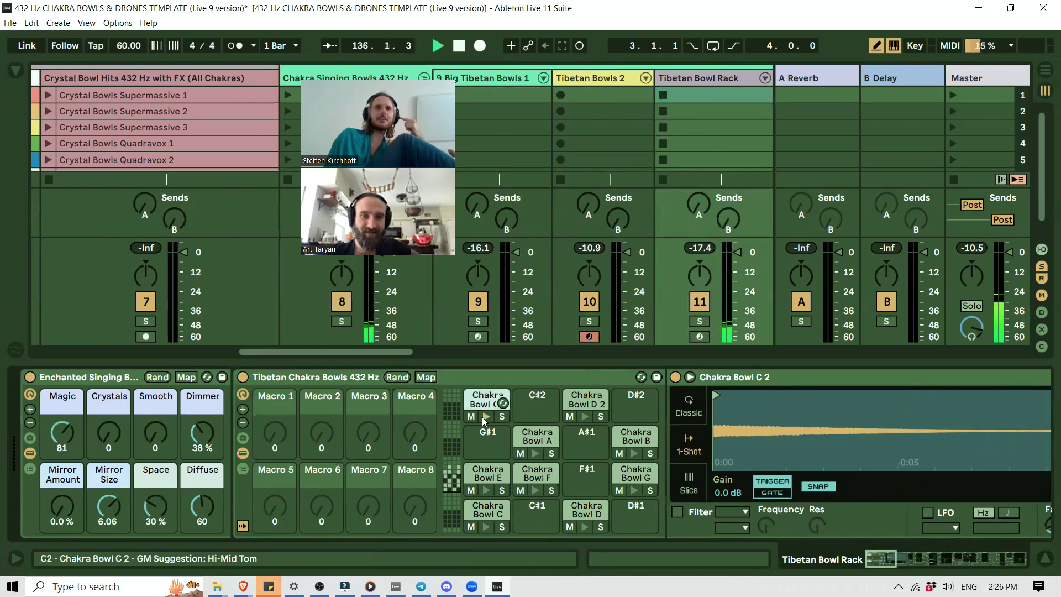
pyautogui.moveTo(61, 433); pyautogui.dragTo(62, 427)
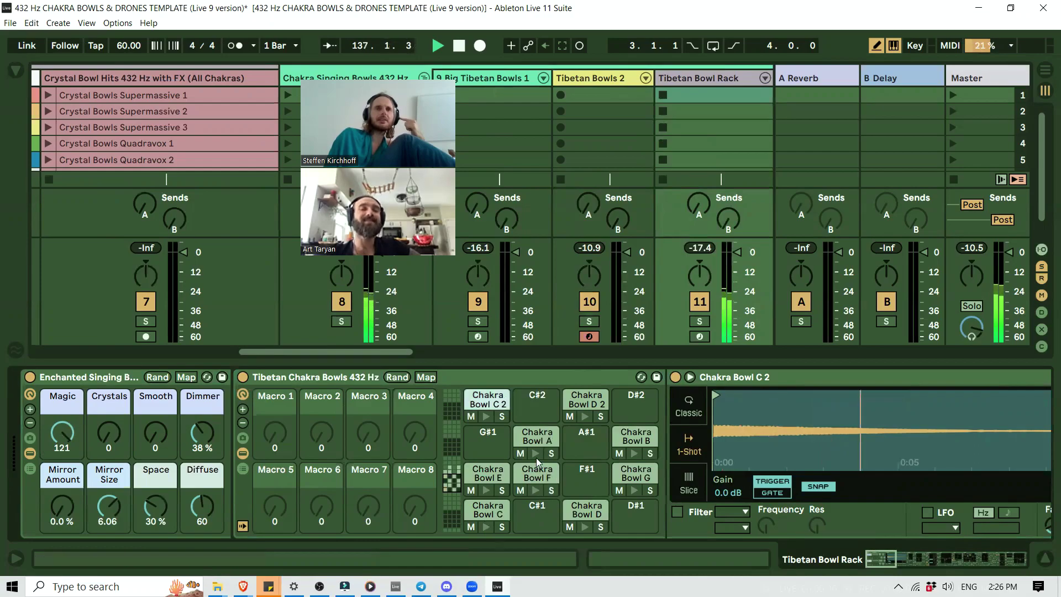
pyautogui.click(483, 415)
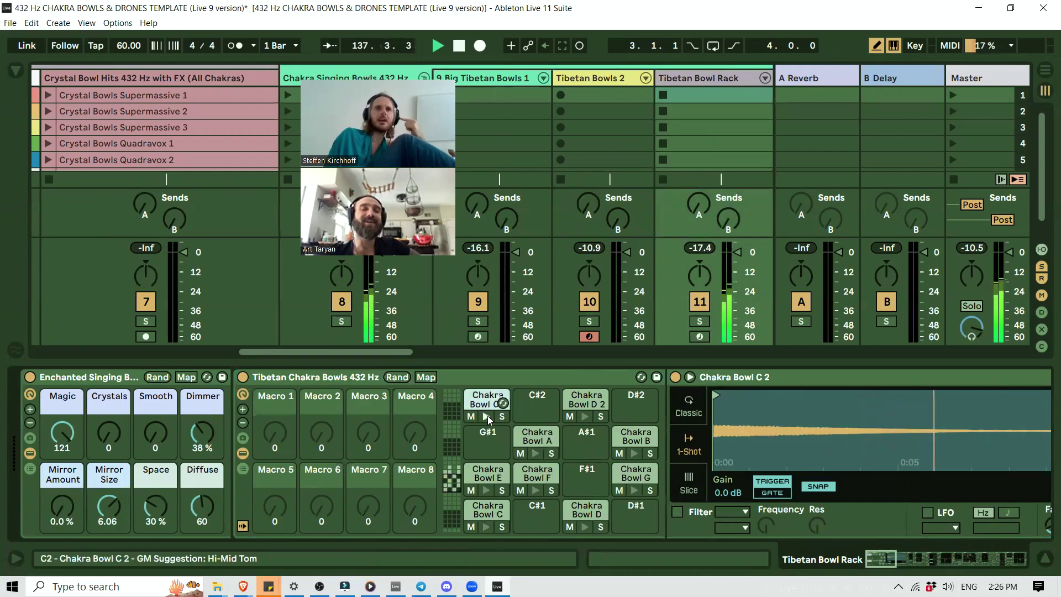
pyautogui.moveTo(105, 440); pyautogui.dragTo(104, 380)
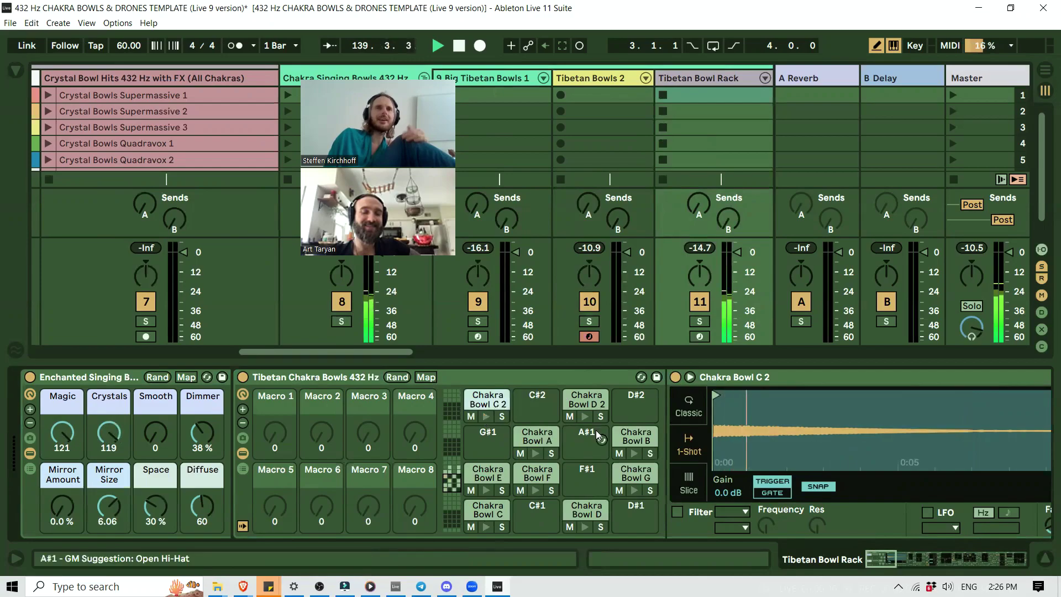
pyautogui.moveTo(110, 434); pyautogui.dragTo(109, 431)
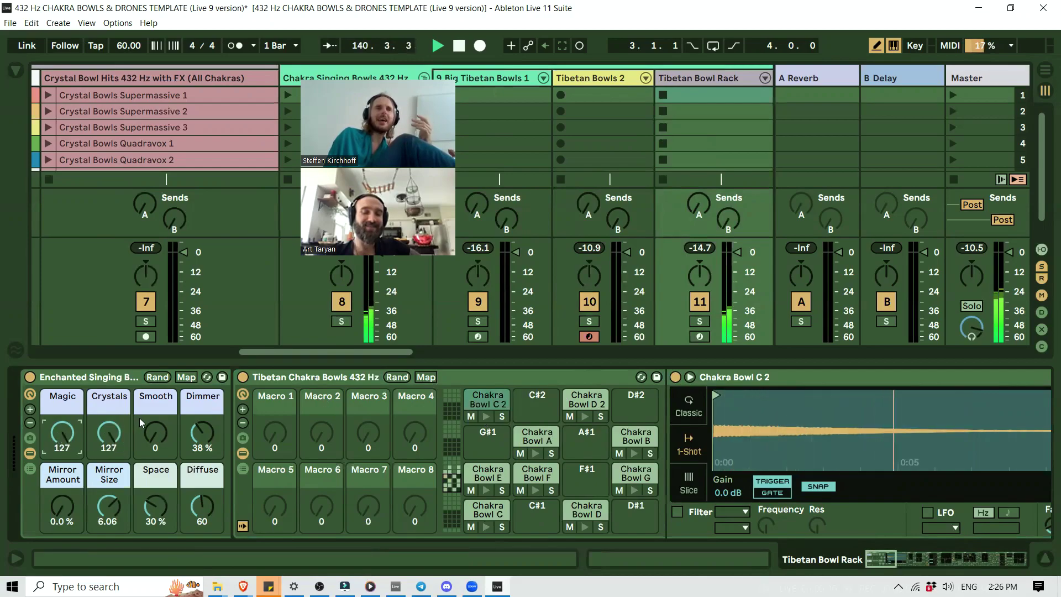
# Try the Smooth macro at 69, 19 and 0 on Chakra Bowl C 2, set it to 32, and audition Chakra Bowl A 2.
pyautogui.moveTo(156, 432); pyautogui.dragTo(156, 405)
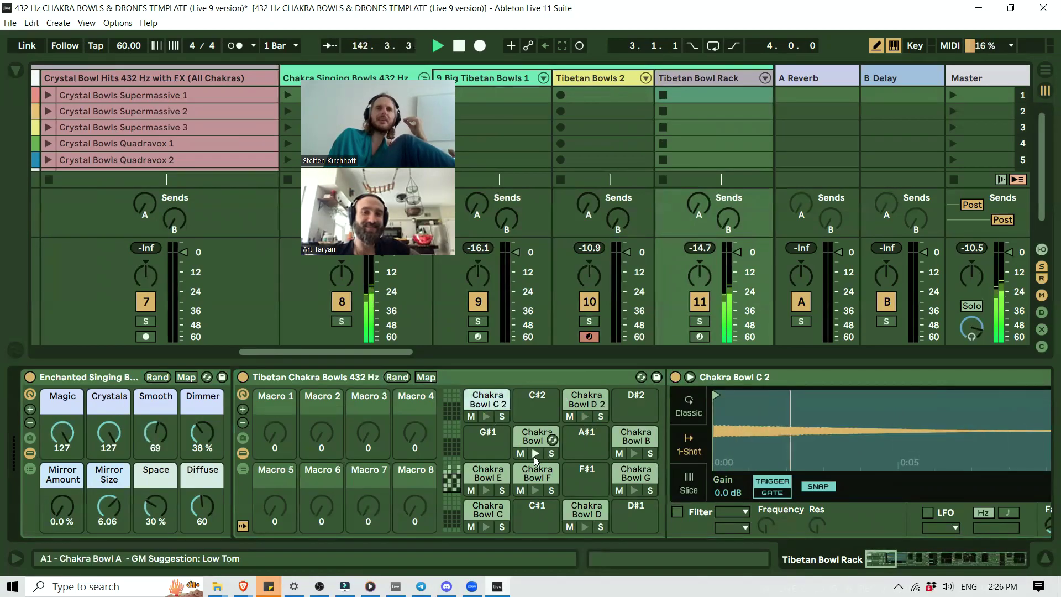
pyautogui.moveTo(155, 432); pyautogui.dragTo(155, 456)
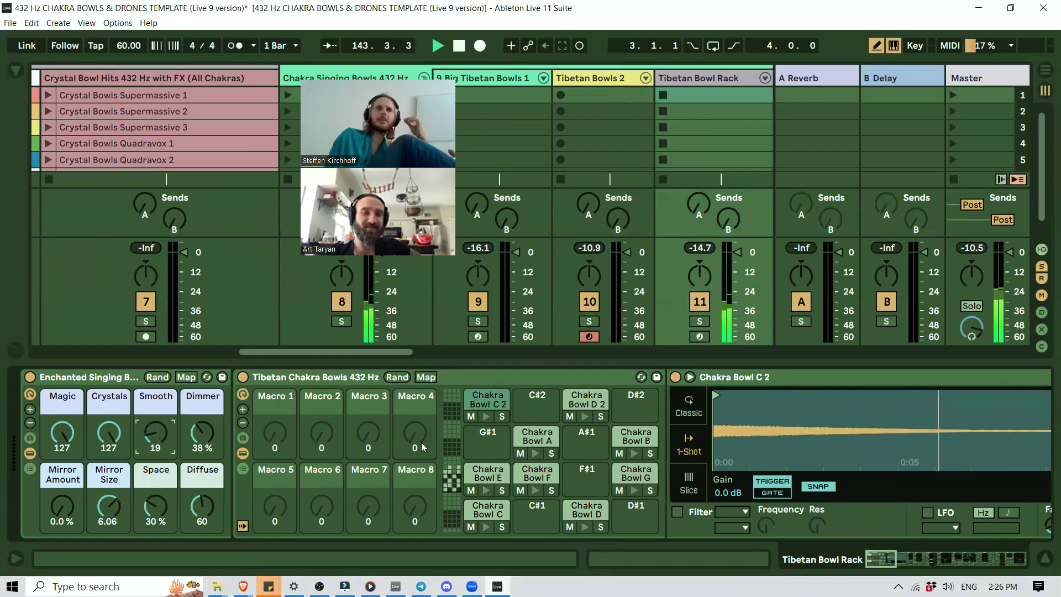
pyautogui.click(490, 417)
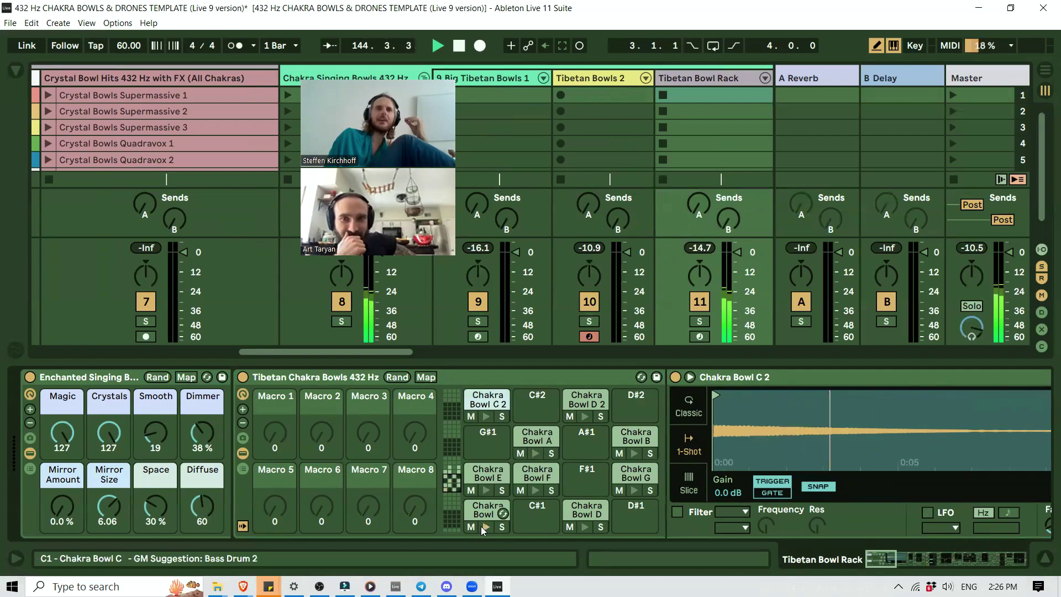
pyautogui.moveTo(156, 437); pyautogui.dragTo(155, 450)
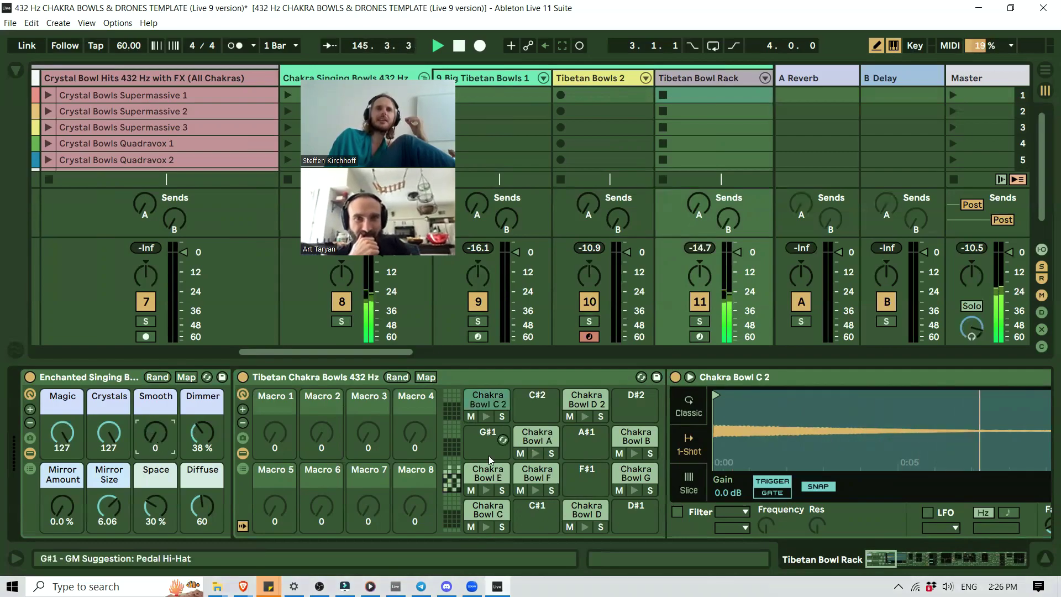
pyautogui.click(452, 483)
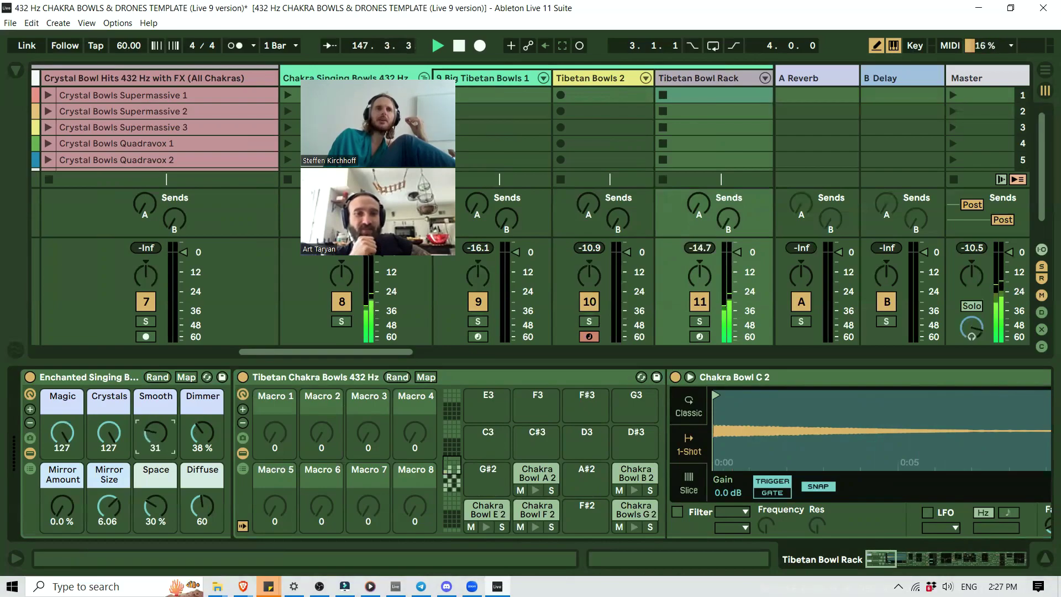
pyautogui.click(536, 490)
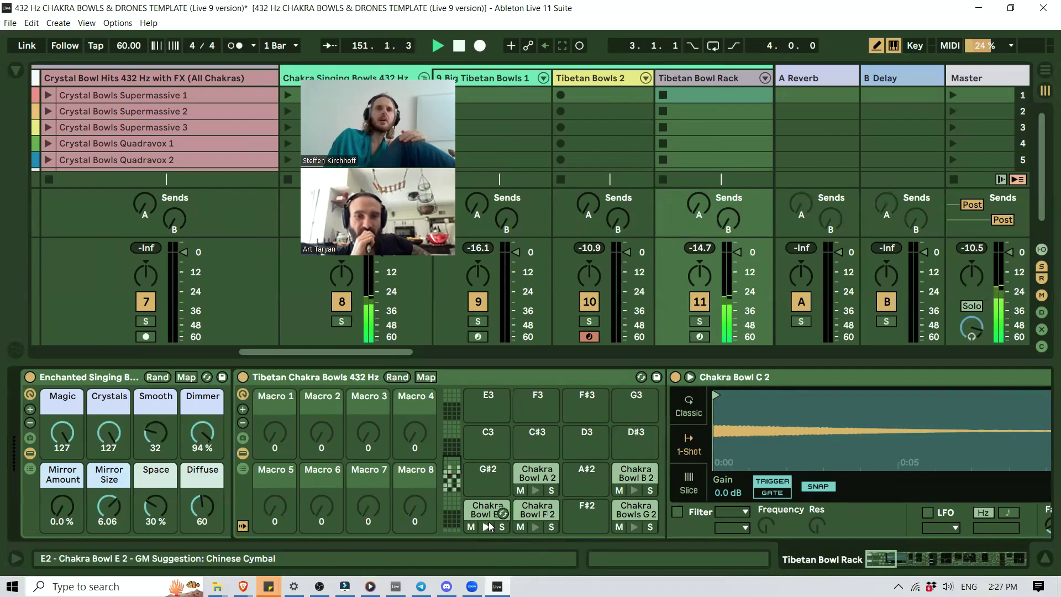
# Bring the Dimmer macro down to 0.0 %, audition Chakra Bowl A 2, and raise Dimmer to 81 %.
pyautogui.moveTo(202, 433); pyautogui.dragTo(203, 544)
pyautogui.click(533, 491)
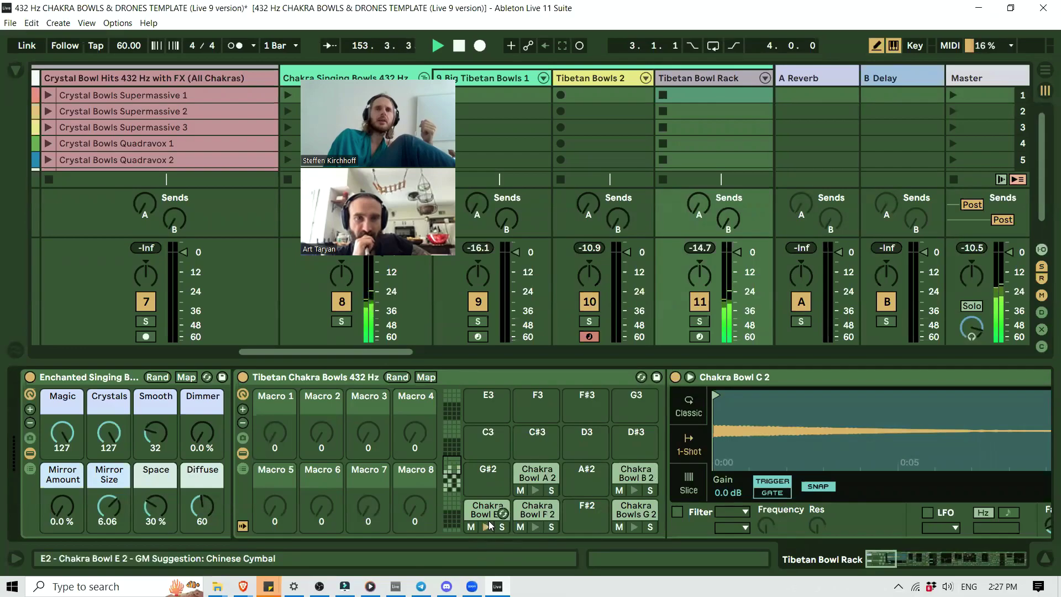
pyautogui.click(203, 433)
pyautogui.moveTo(202, 433); pyautogui.dragTo(202, 391)
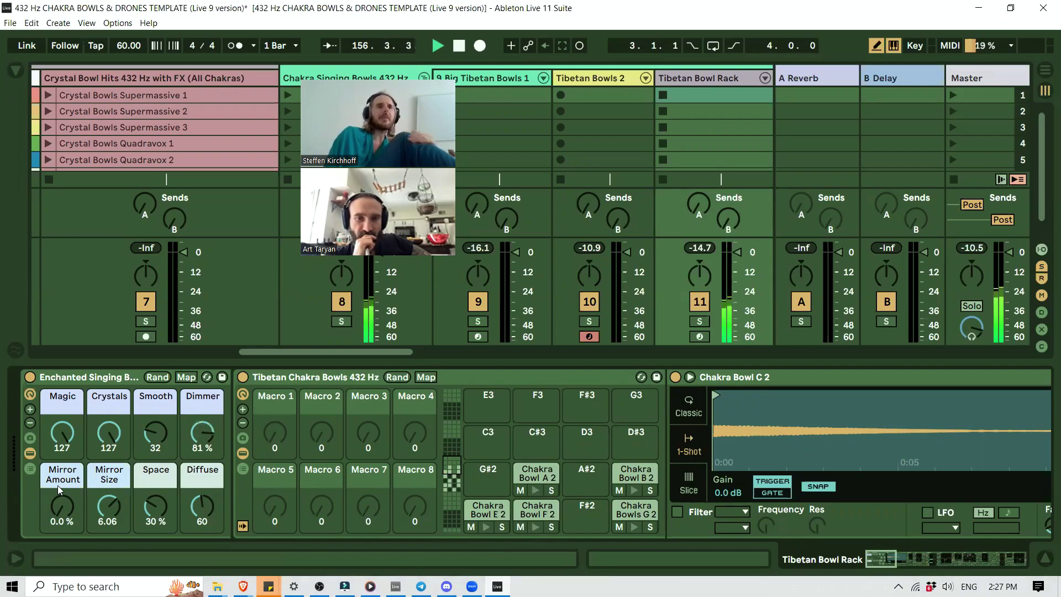
# Set the Mirror Amount macro to 60 % and Mirror Size to 9.00.
pyautogui.click(54, 508)
pyautogui.moveTo(54, 509); pyautogui.dragTo(54, 473)
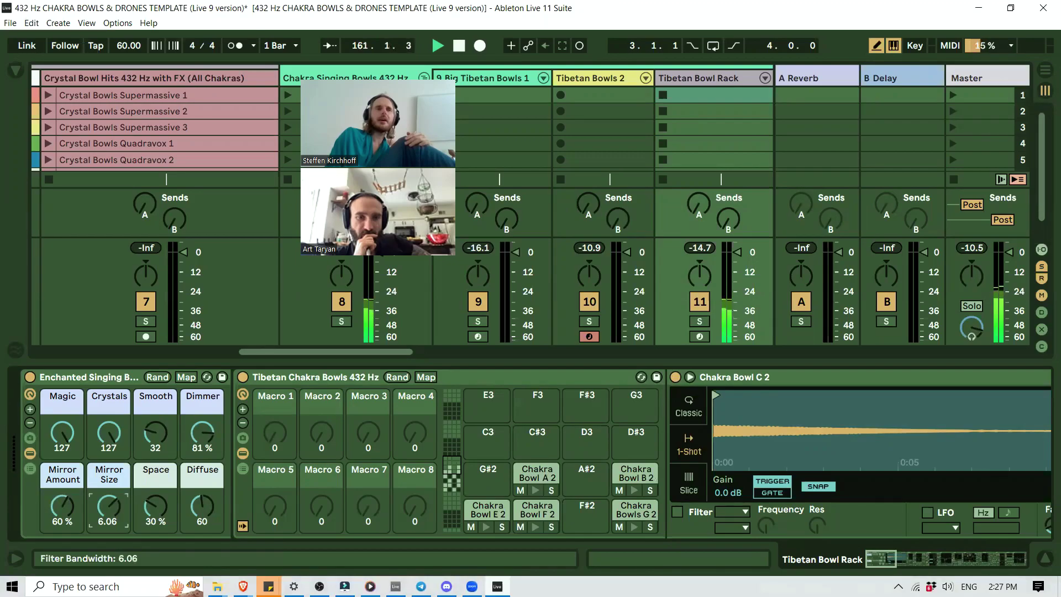
pyautogui.moveTo(108, 505); pyautogui.dragTo(108, 485)
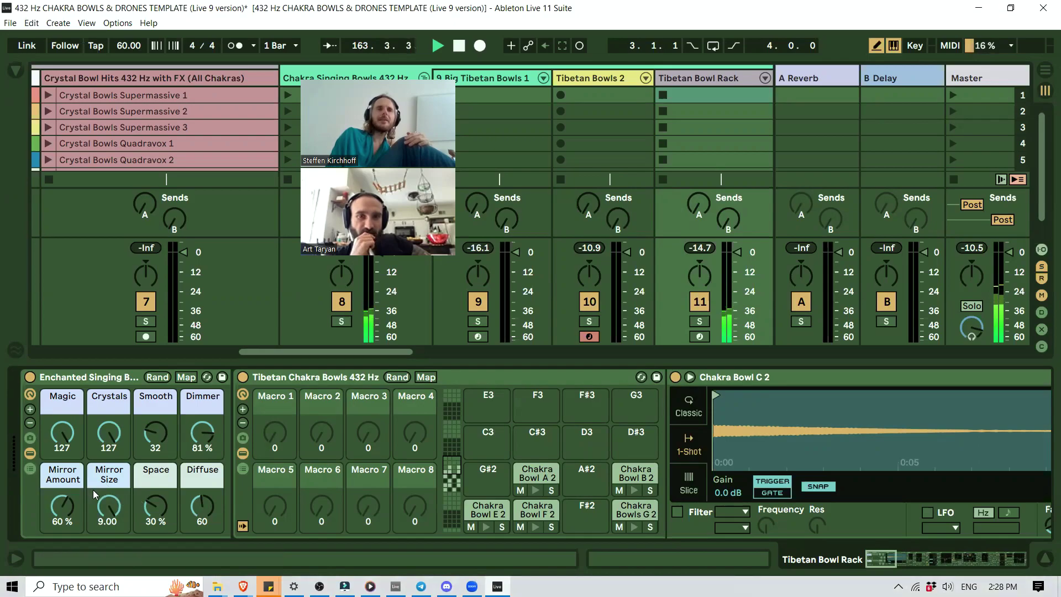
# Lower the Mirror Size macro to 1.57 and raise Mirror Amount to 100 %.
pyautogui.moveTo(103, 504); pyautogui.dragTo(102, 543)
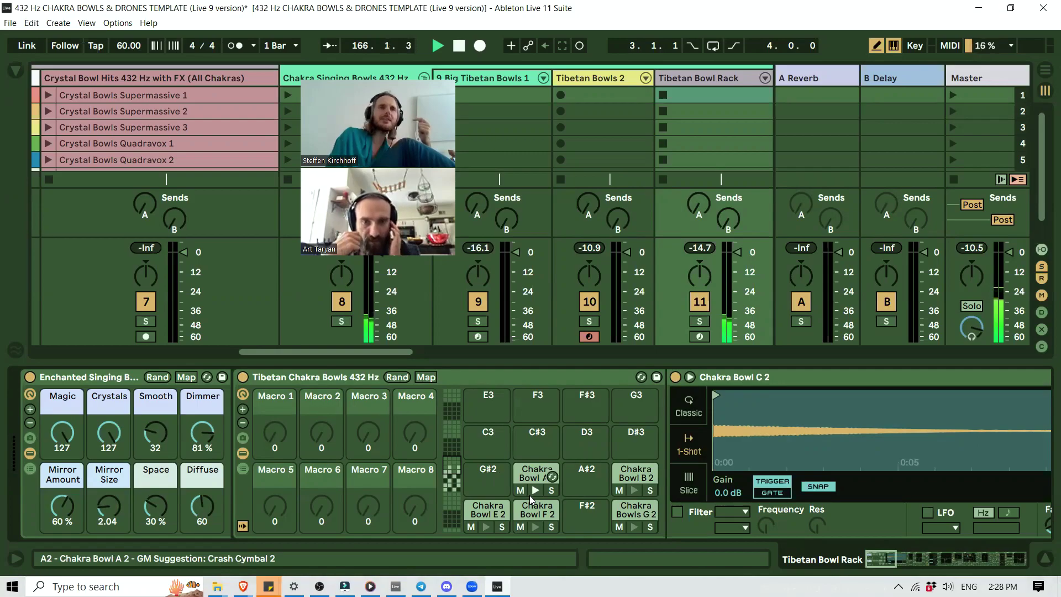
pyautogui.moveTo(108, 509); pyautogui.dragTo(108, 515)
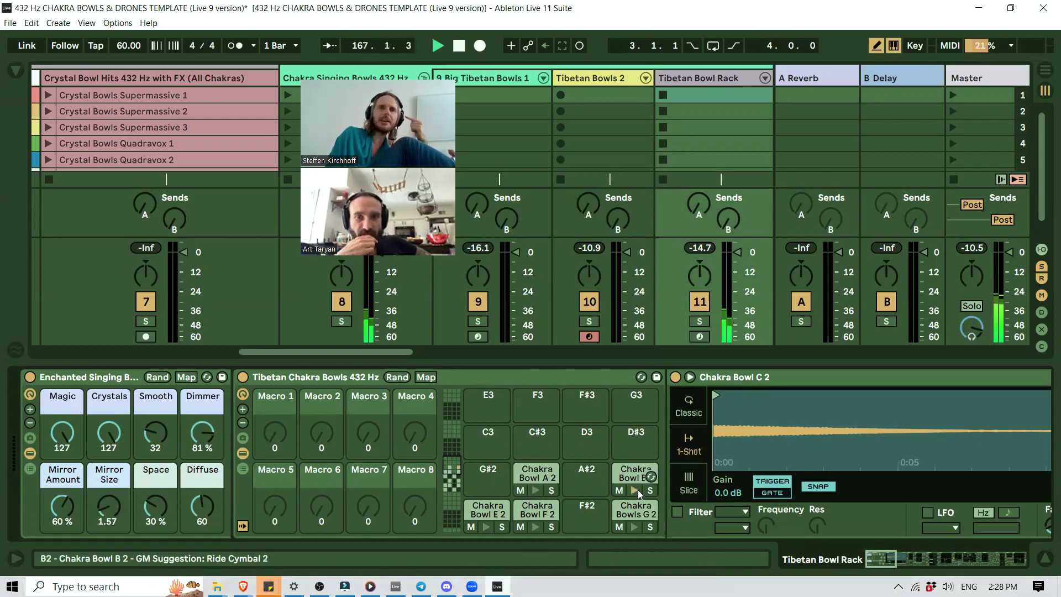
pyautogui.moveTo(62, 506); pyautogui.dragTo(62, 490)
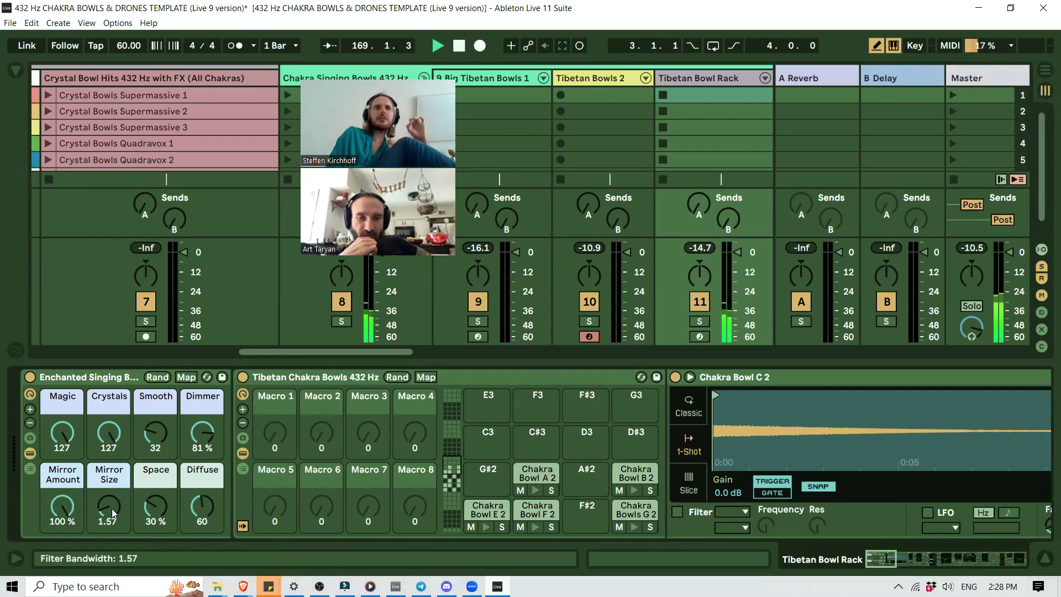
# Raise the Mirror Size macro through 6.39 and 8.13 up to 9.00.
pyautogui.moveTo(108, 506); pyautogui.dragTo(108, 456)
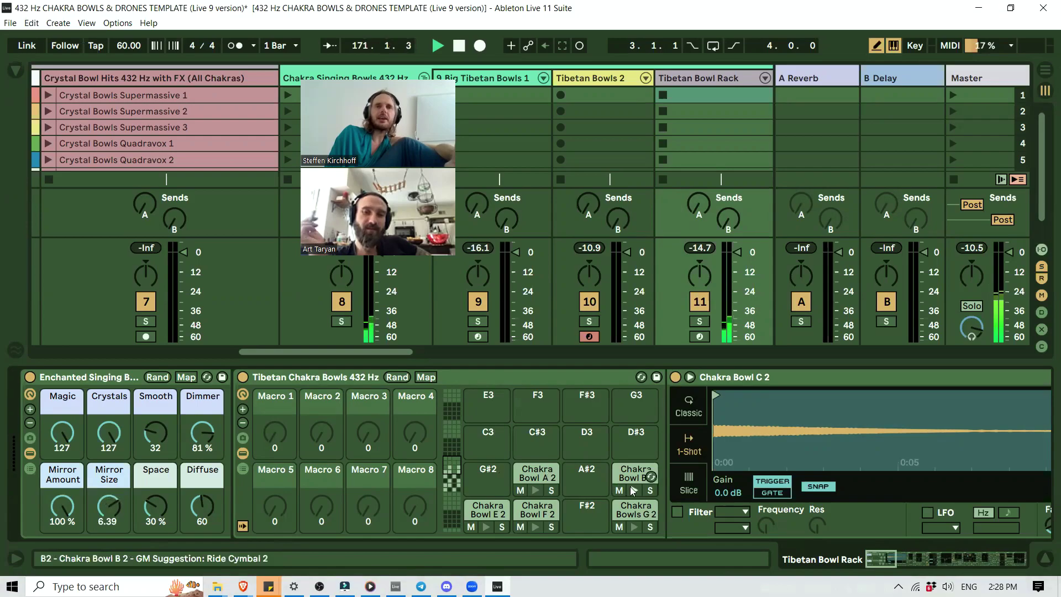
pyautogui.moveTo(108, 507); pyautogui.dragTo(109, 489)
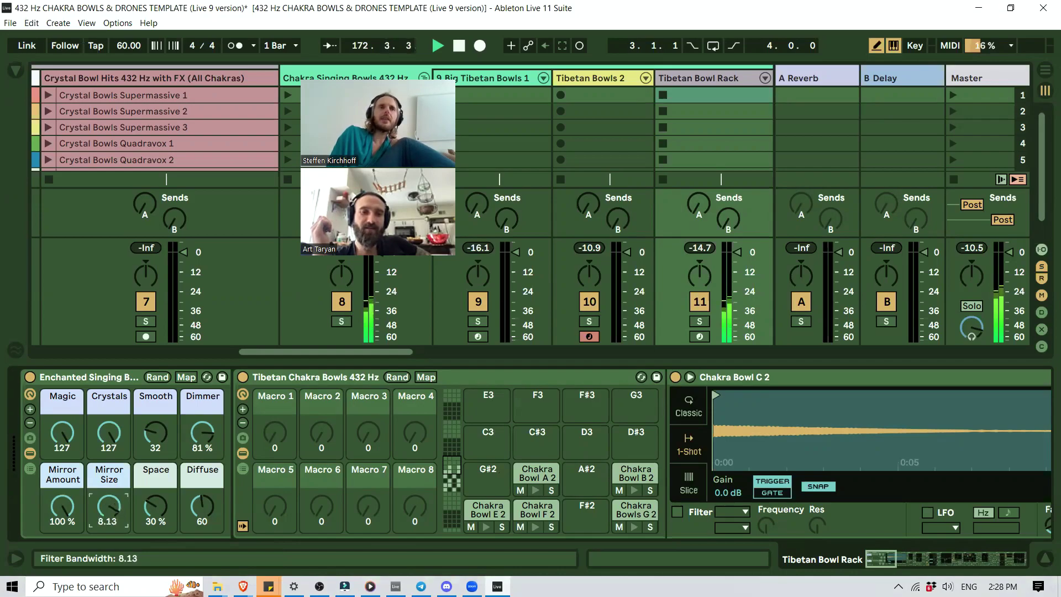
pyautogui.moveTo(109, 489); pyautogui.dragTo(108, 471)
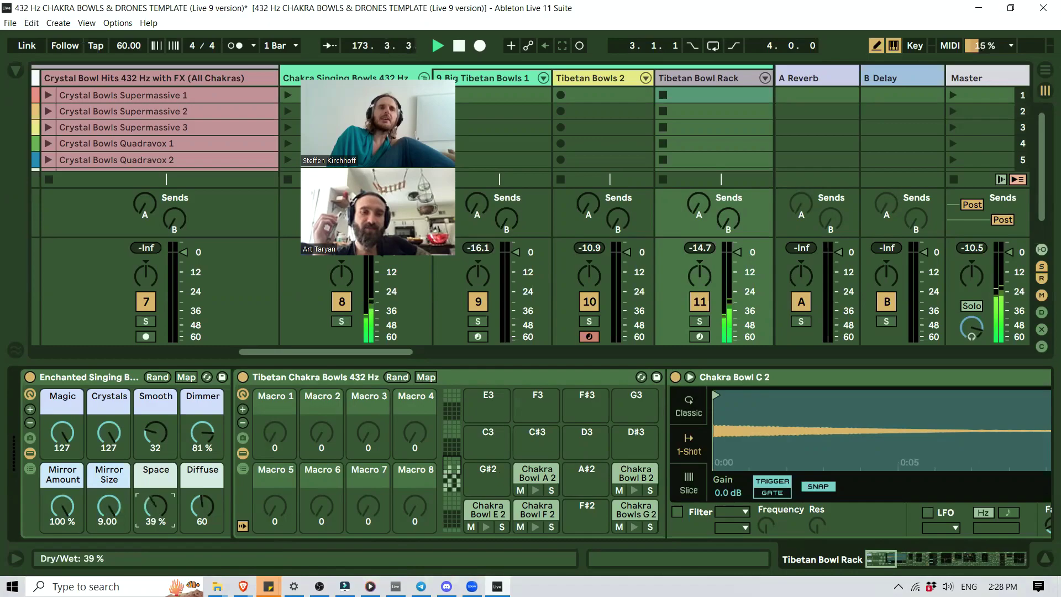
# Set the Space macro to 100 % and bring Mirror Amount down to 64 %.
pyautogui.moveTo(155, 505)
pyautogui.mouseDown()
pyautogui.moveTo(155, 493)
pyautogui.moveTo(158, 503)
pyautogui.mouseUp()
pyautogui.moveTo(79, 503); pyautogui.dragTo(78, 522)
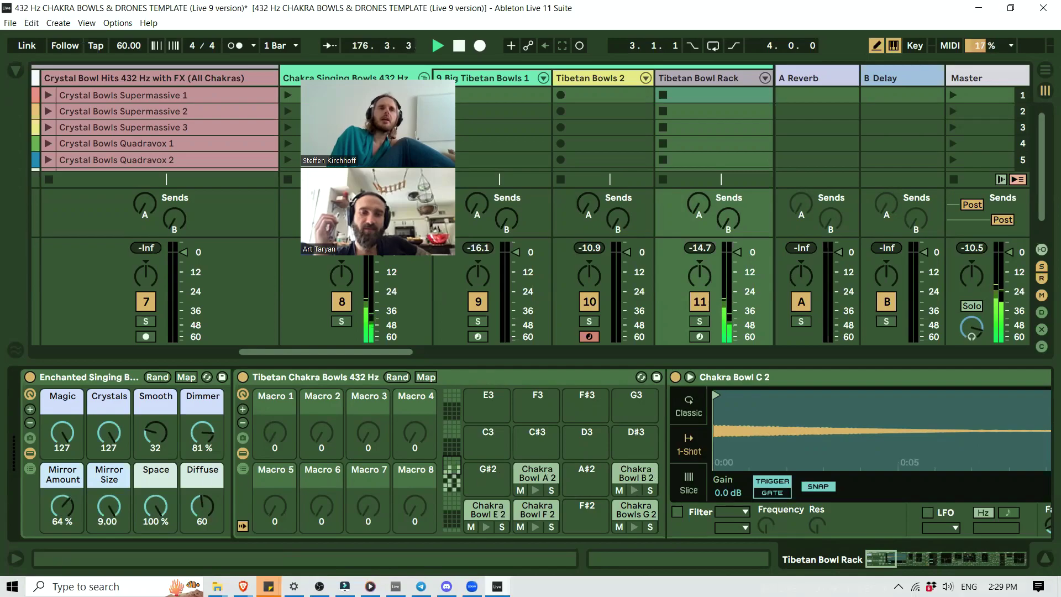
# Raise the Diffuse macro through 116 up to 127 and lower the Magic macro to 0.
pyautogui.moveTo(202, 505); pyautogui.dragTo(202, 489)
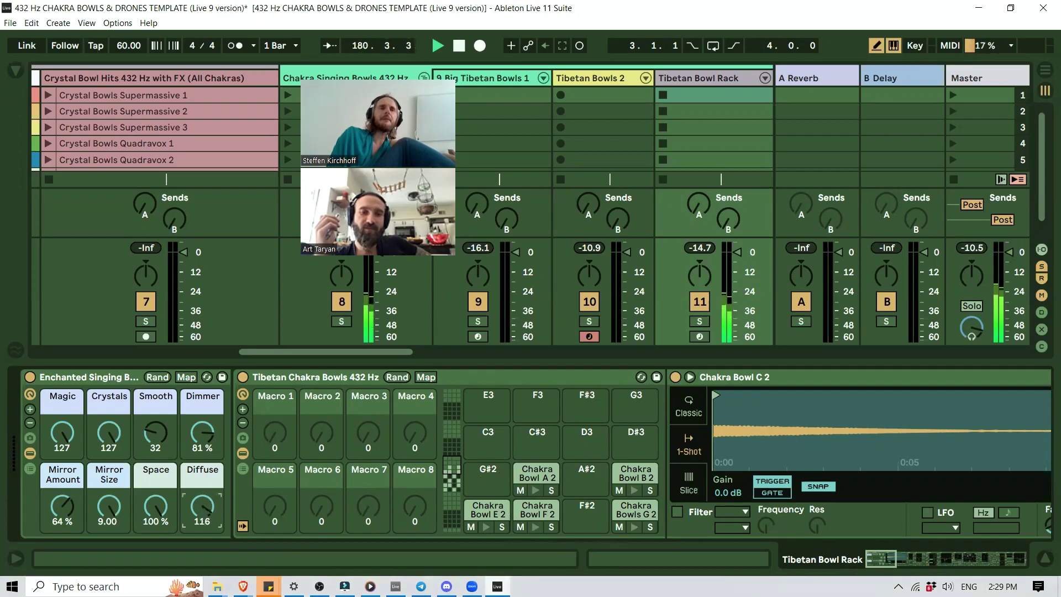
pyautogui.moveTo(202, 506)
pyautogui.mouseDown()
pyautogui.moveTo(202, 531)
pyautogui.moveTo(201, 511)
pyautogui.mouseUp()
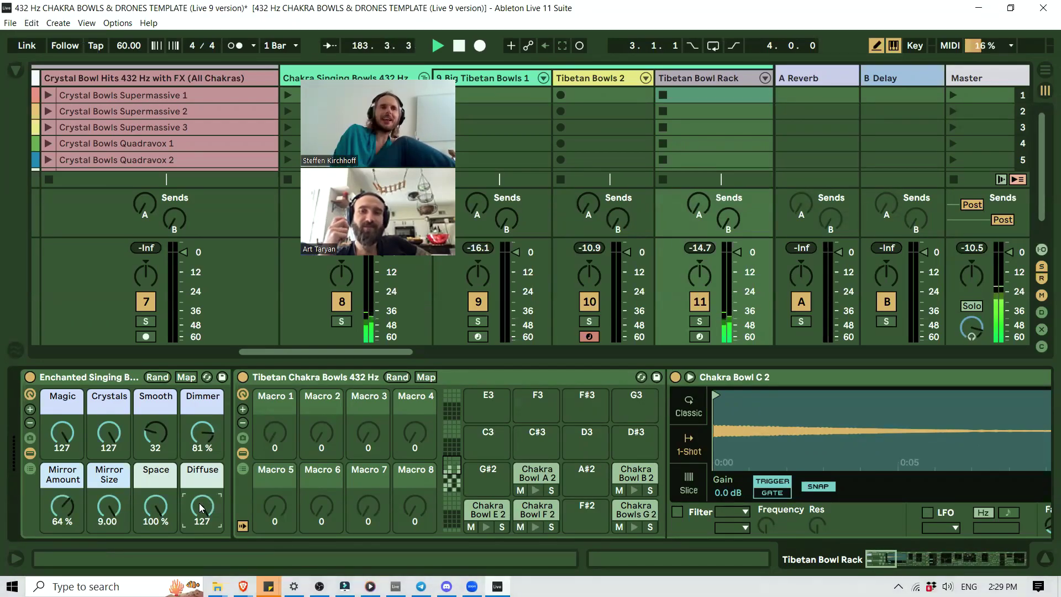
pyautogui.moveTo(62, 432); pyautogui.dragTo(62, 472)
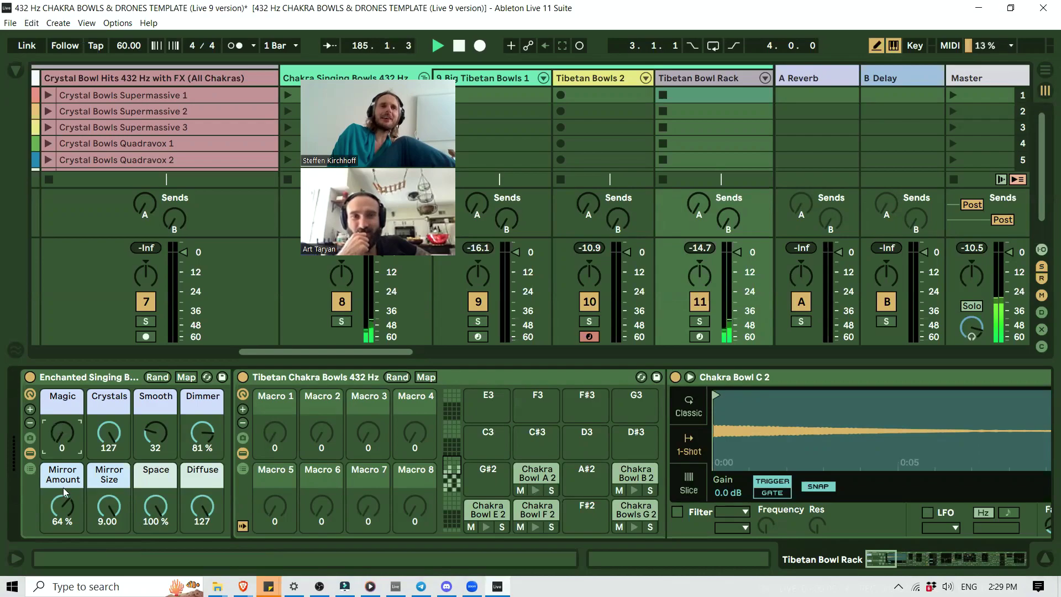
# Examine the effect devices in the Tibetan Bowl Rack chain, including Auto Filter, Hot Tubes, Bright Long Verb, Loop Rhythmic Changer, Delay and EQ Eight.
pyautogui.scroll(-10, 507, 451)
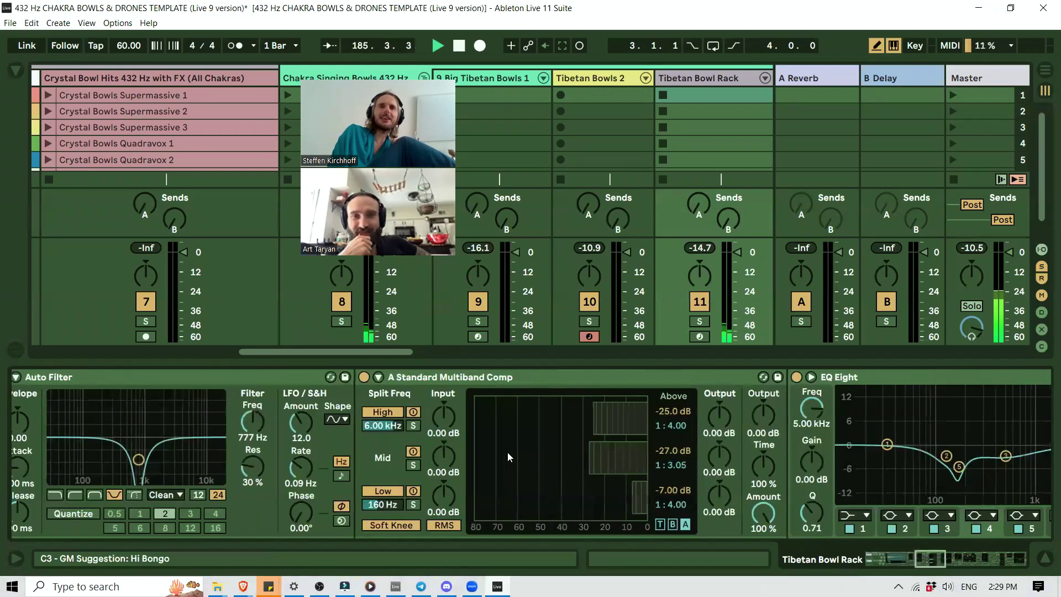
pyautogui.scroll(-10, 508, 452)
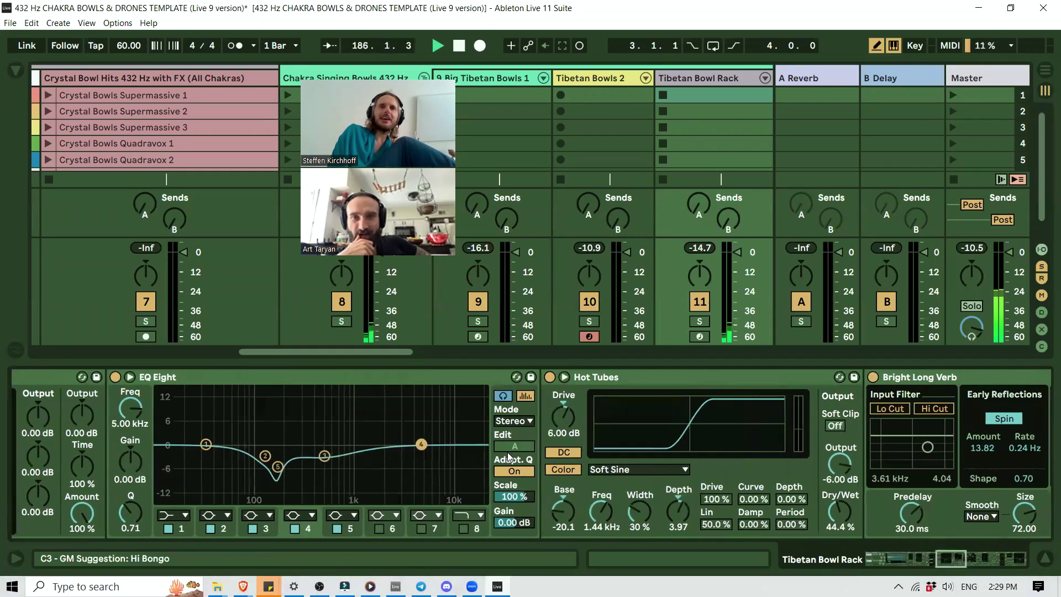
pyautogui.scroll(-5, 733, 406)
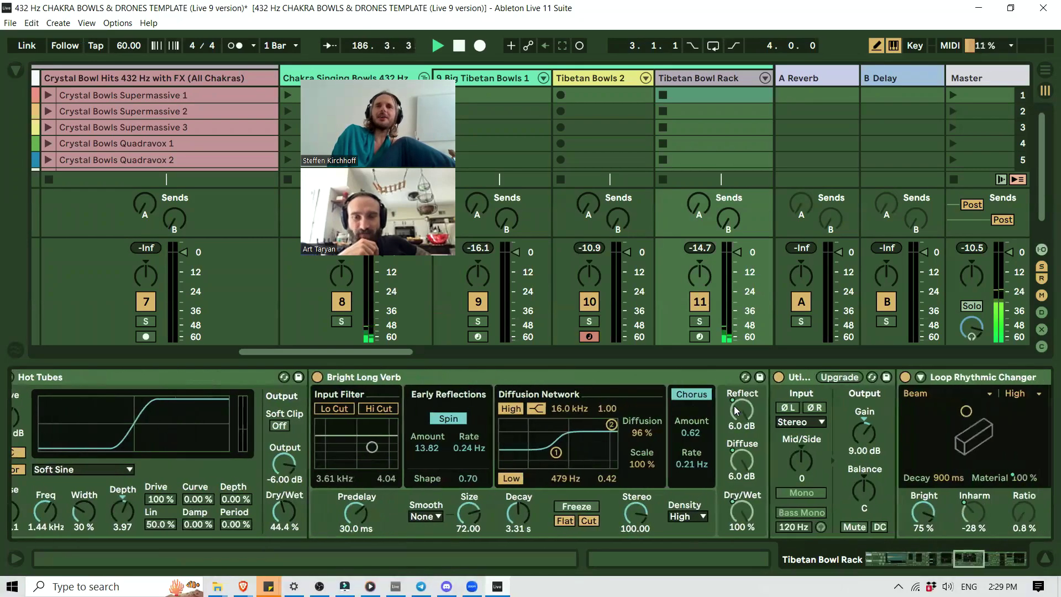
pyautogui.scroll(-8, 733, 407)
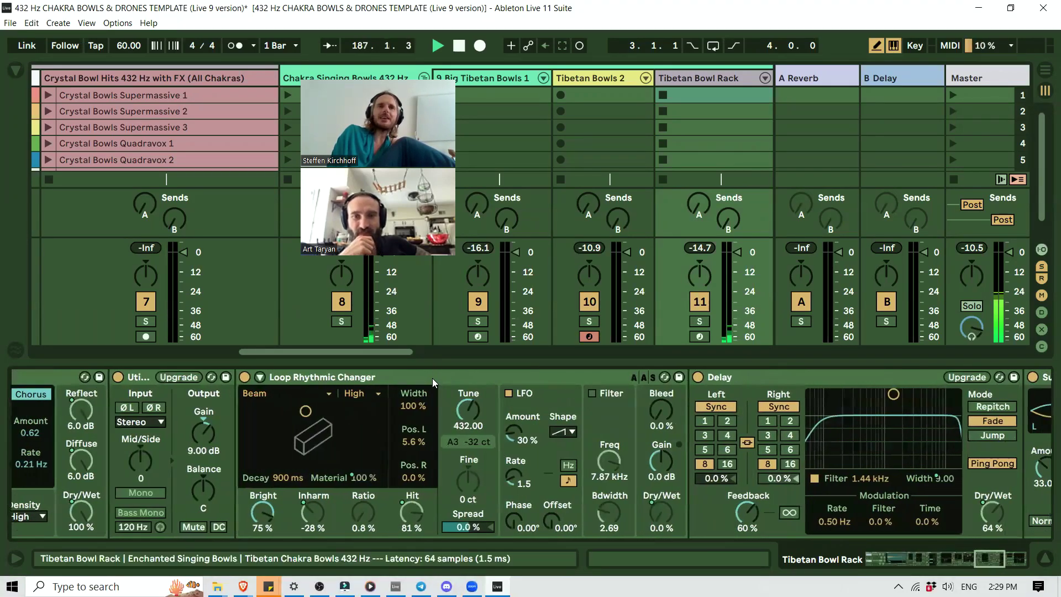
pyautogui.click(432, 378)
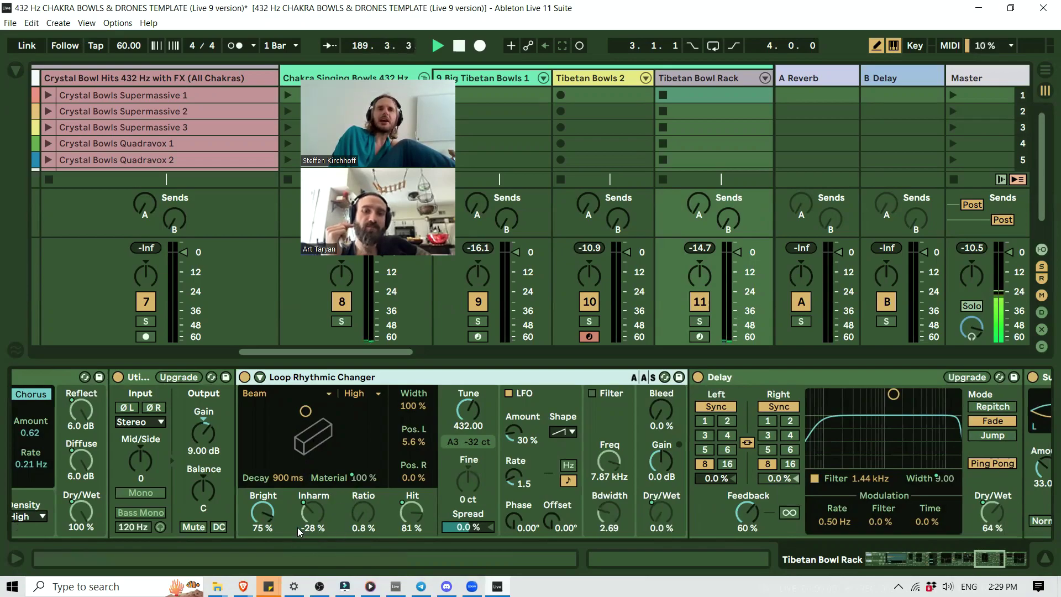
pyautogui.hscroll(-3, 310, 505)
pyautogui.hscroll(-6, 311, 505)
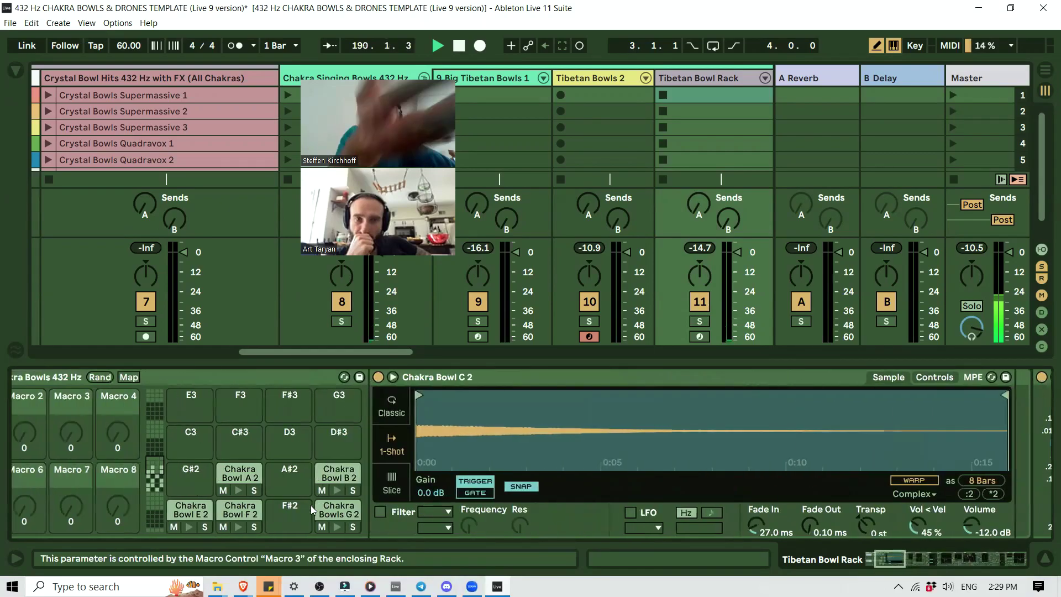
pyautogui.hscroll(-7, 310, 505)
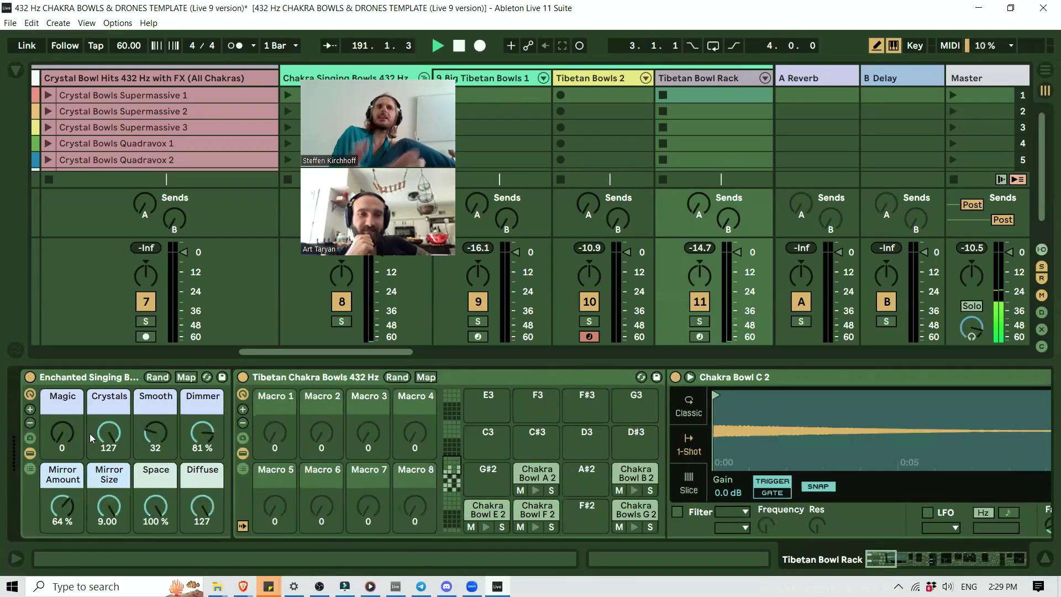
pyautogui.hscroll(5, 325, 430)
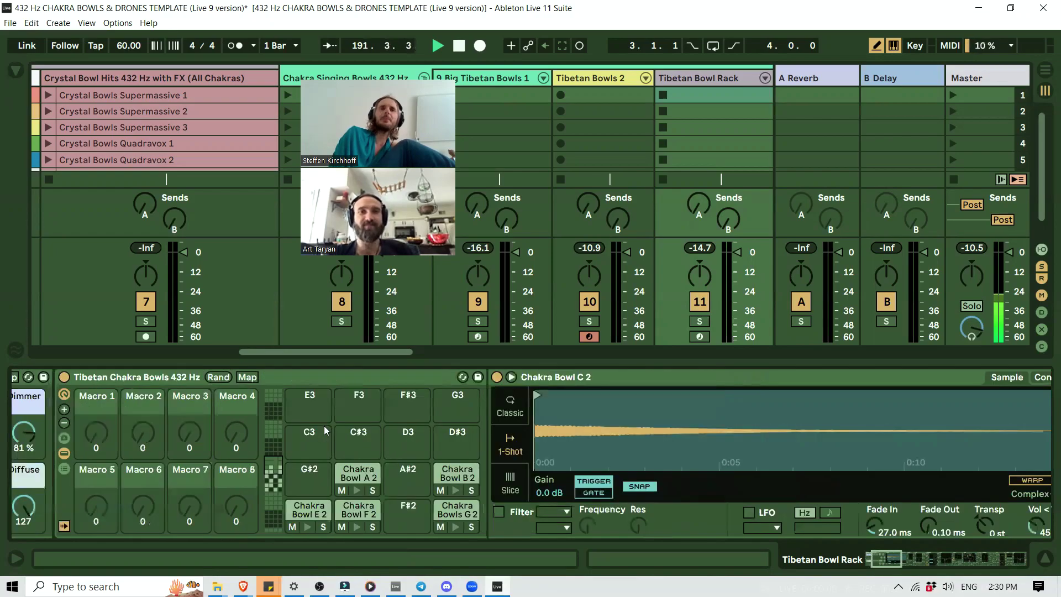
pyautogui.hscroll(15, 325, 430)
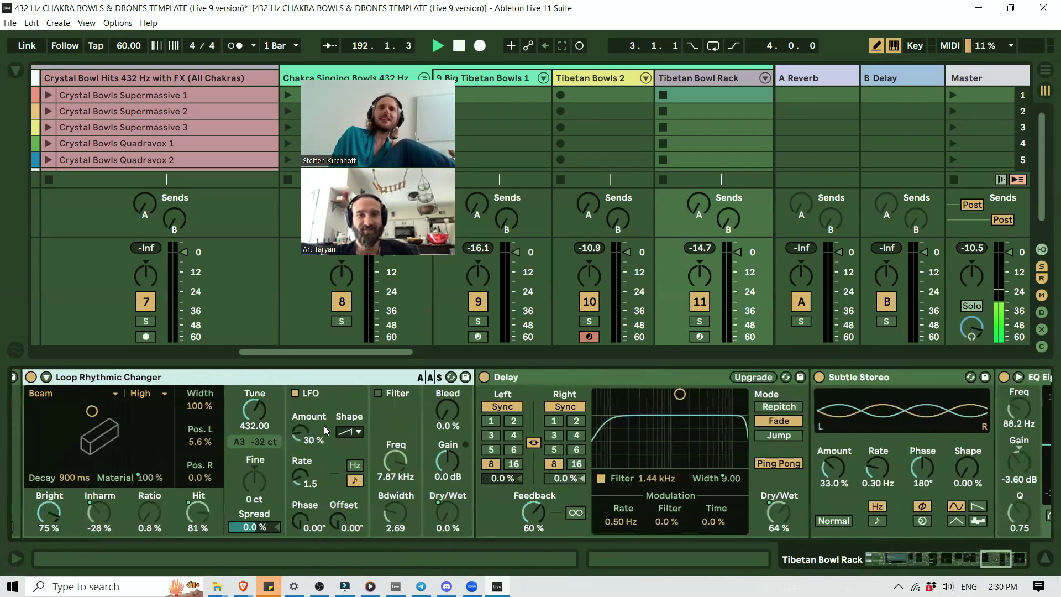
pyautogui.hscroll(12, 128, 430)
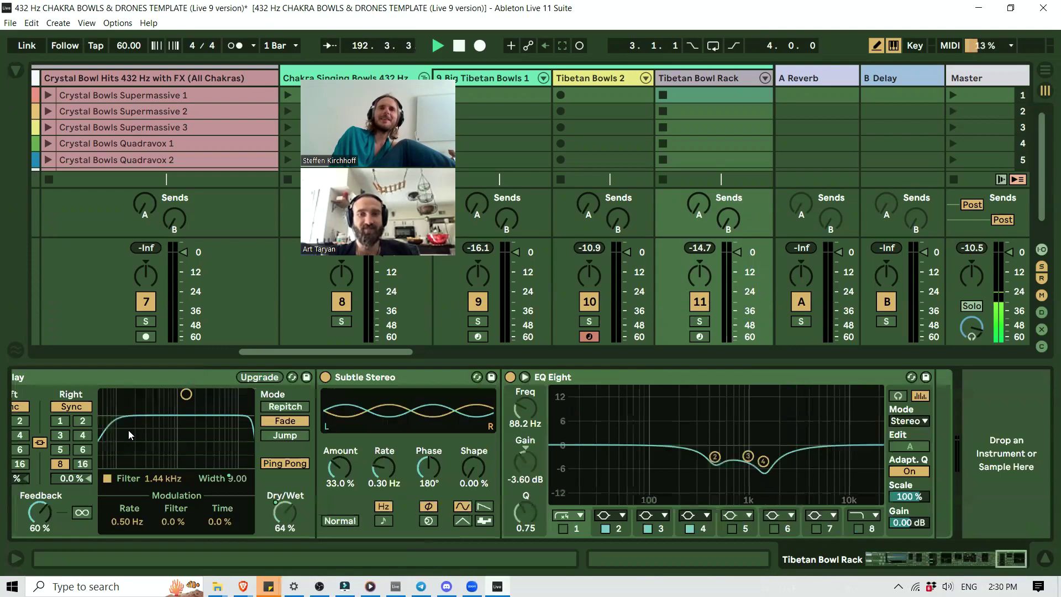
pyautogui.hscroll(-20, 315, 454)
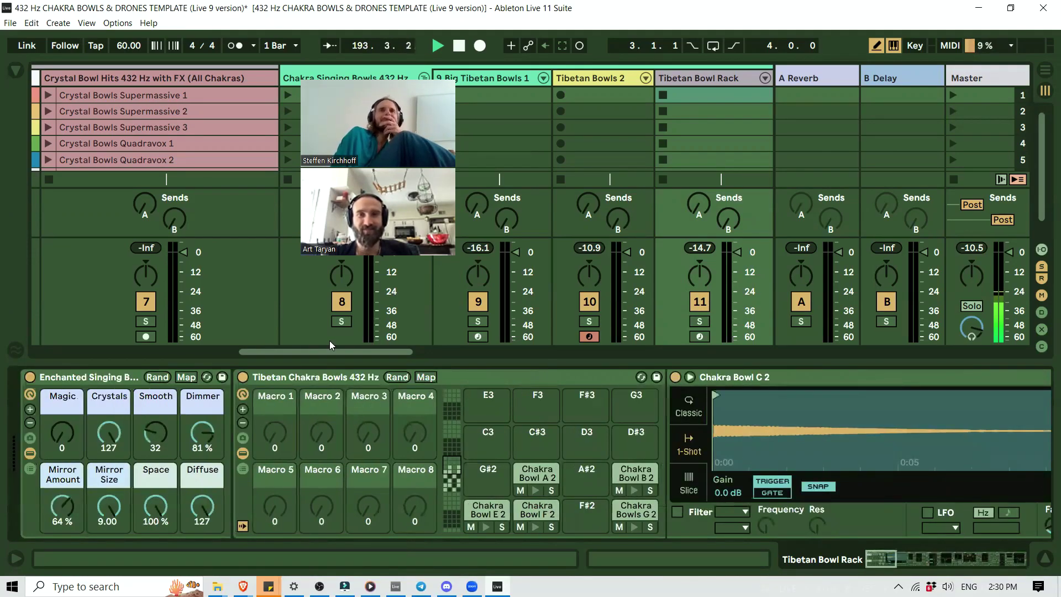
# Look over the low, mid and high Singing Bowl Drone tracks and the Singing Bowl 432 Hz sustained hits tracks.
pyautogui.hscroll(2, 691, 97)
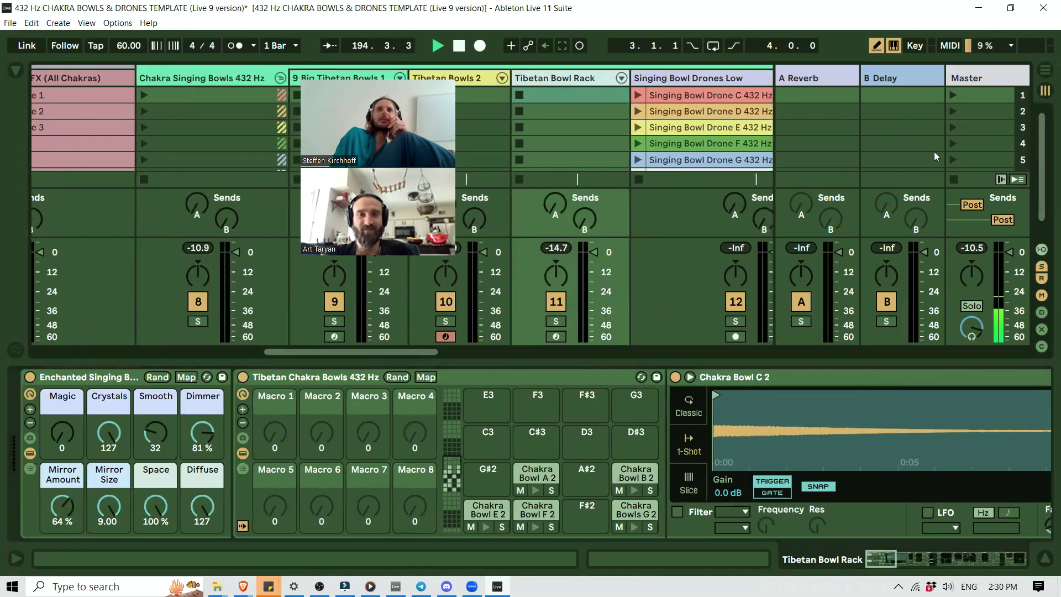
pyautogui.click(620, 77)
pyautogui.click(620, 77)
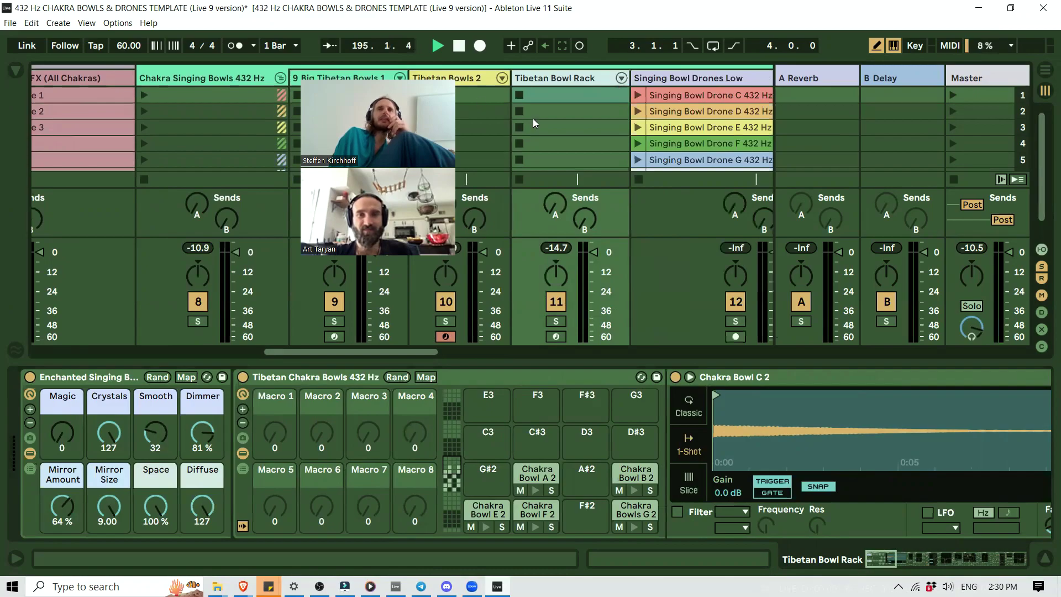
pyautogui.hscroll(3, 487, 117)
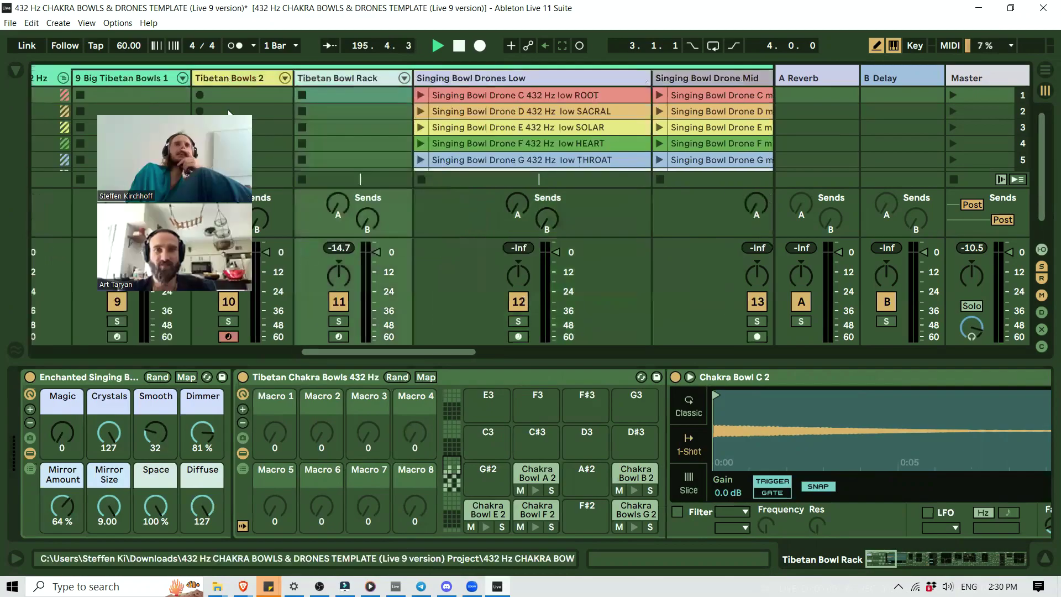
pyautogui.hscroll(5, 532, 128)
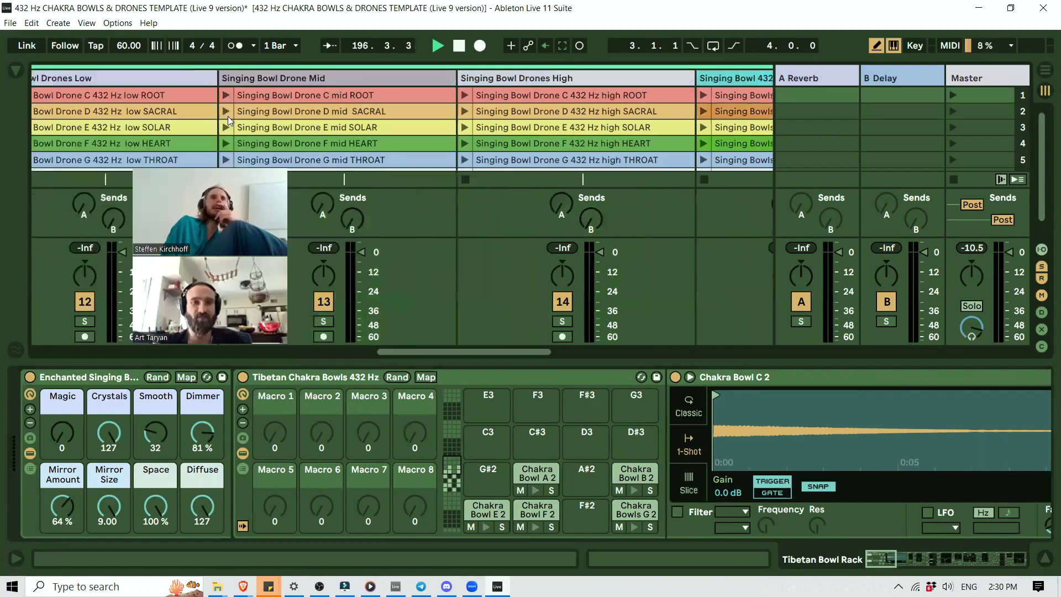
pyautogui.hscroll(5, 392, 91)
pyautogui.hscroll(2, 392, 90)
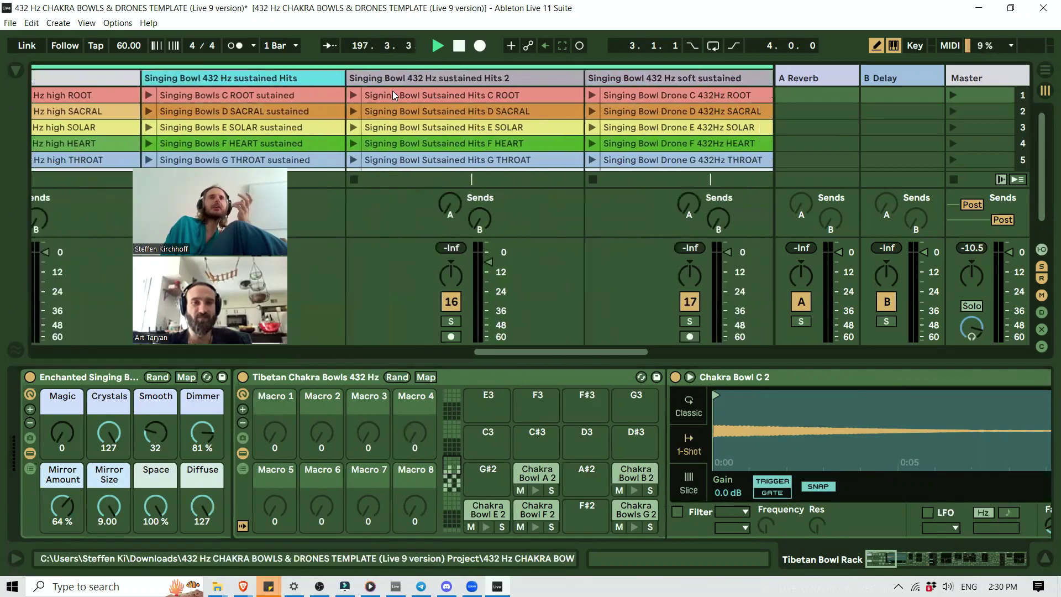
pyautogui.hscroll(-3, 392, 90)
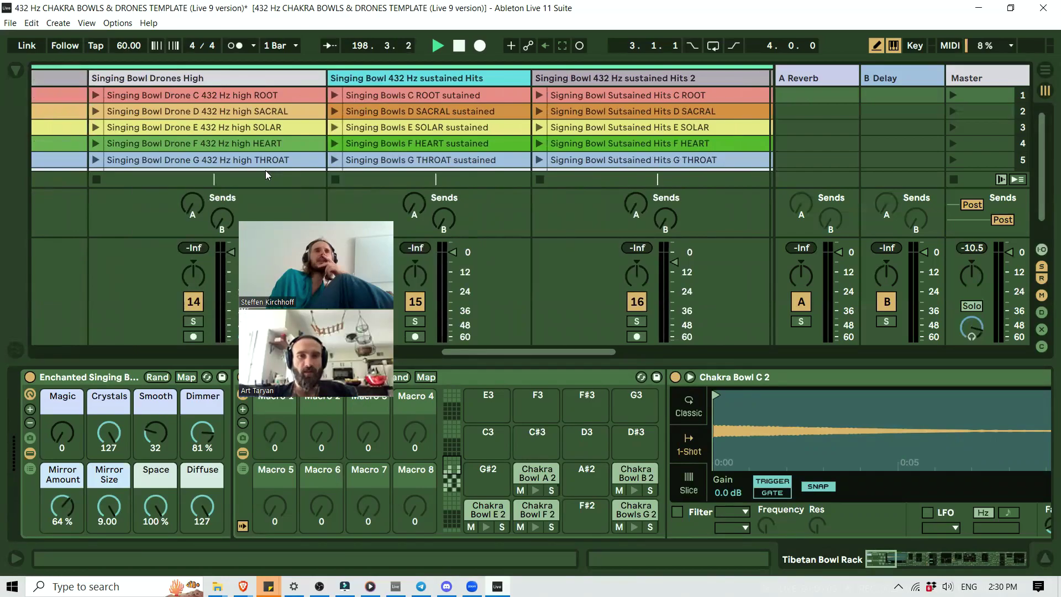
pyautogui.hscroll(-6, 192, 129)
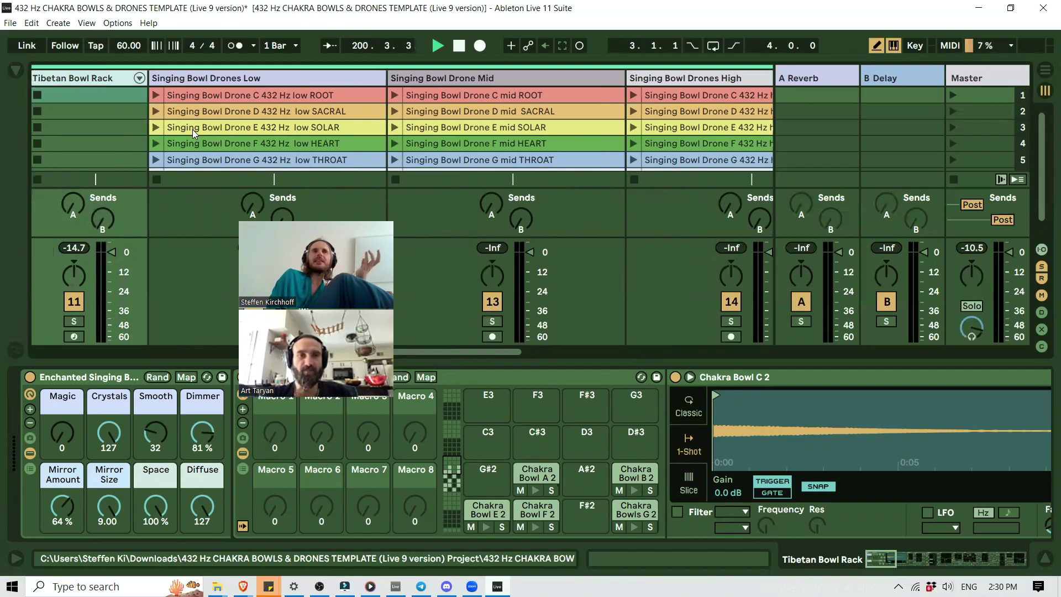
# Launch the low A 3RD EYE, mid C ROOT and high E SOLAR singing bowl drone clips.
pyautogui.scroll(-3, 192, 130)
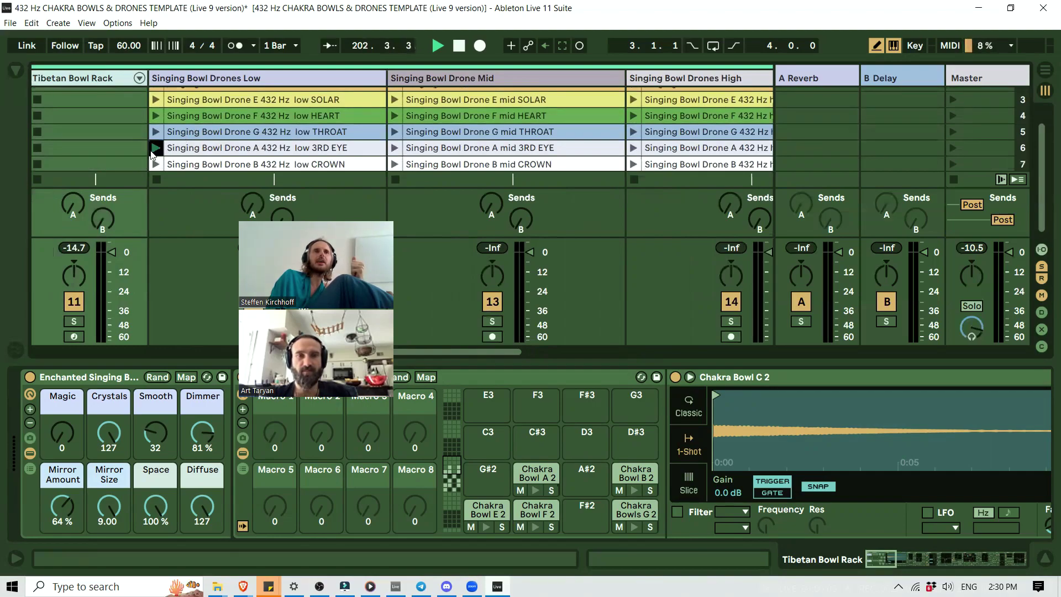
pyautogui.click(154, 148)
pyautogui.scroll(3, 469, 134)
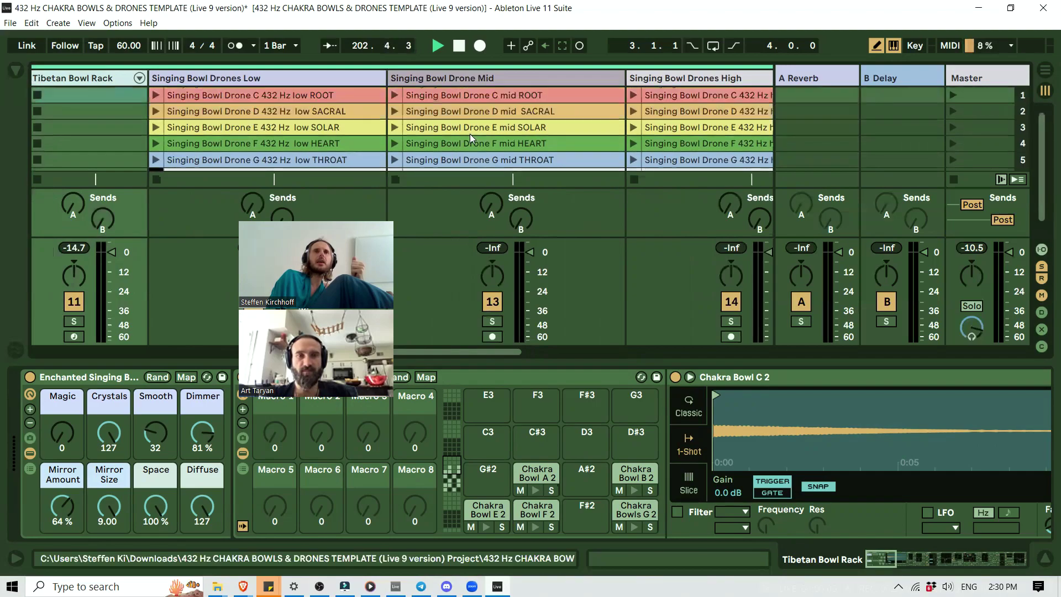
pyautogui.click(392, 96)
pyautogui.hscroll(3, 664, 126)
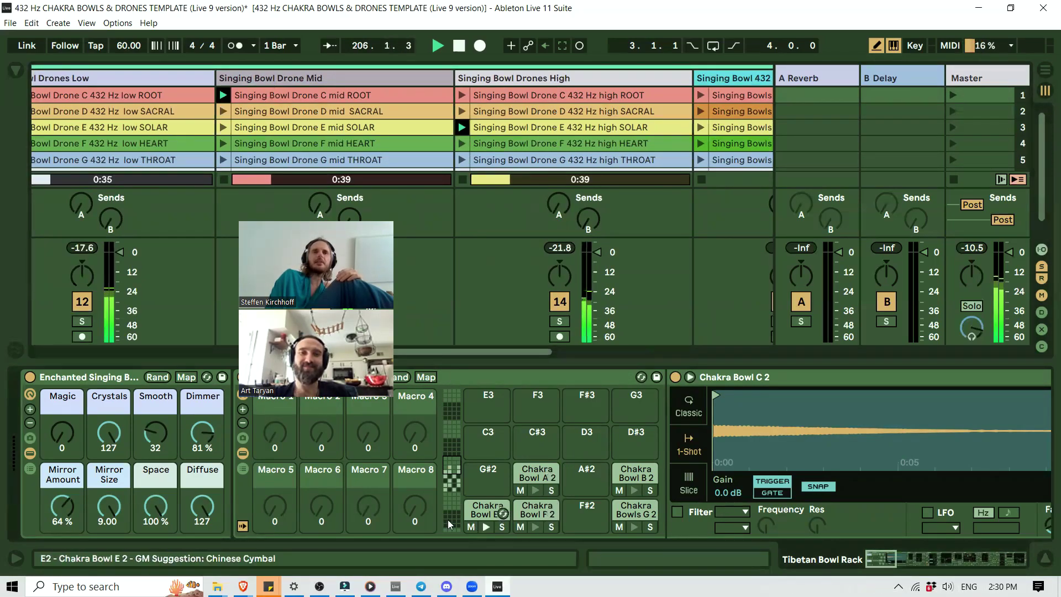
# Audition the Chakra Bowl C pad and set the macros to Diffuse 24, Space 50 %, Magic 106 and Mirror Amount 13 %.
pyautogui.click(452, 479)
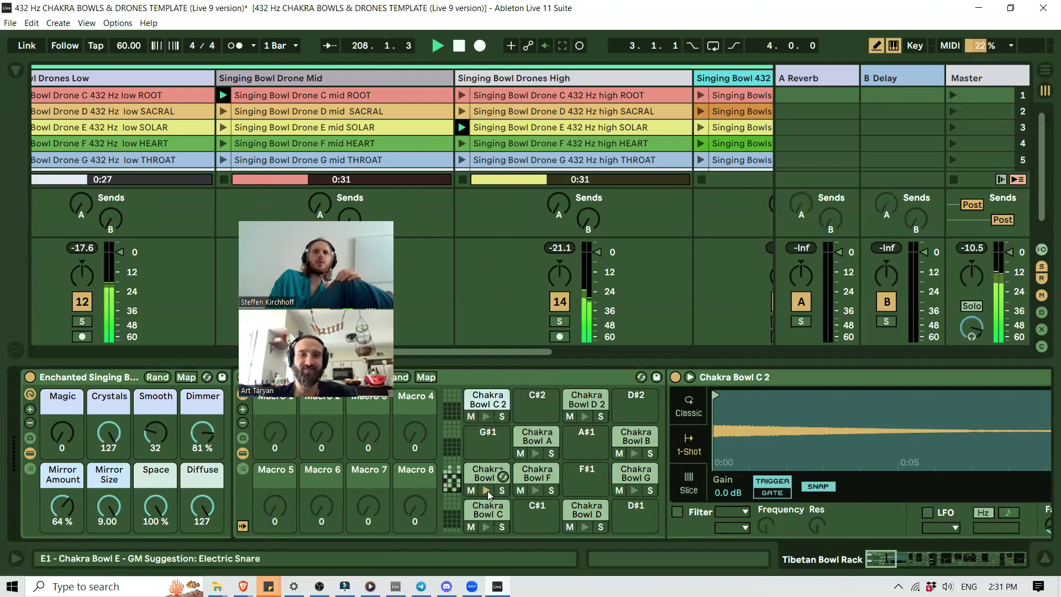
pyautogui.click(488, 523)
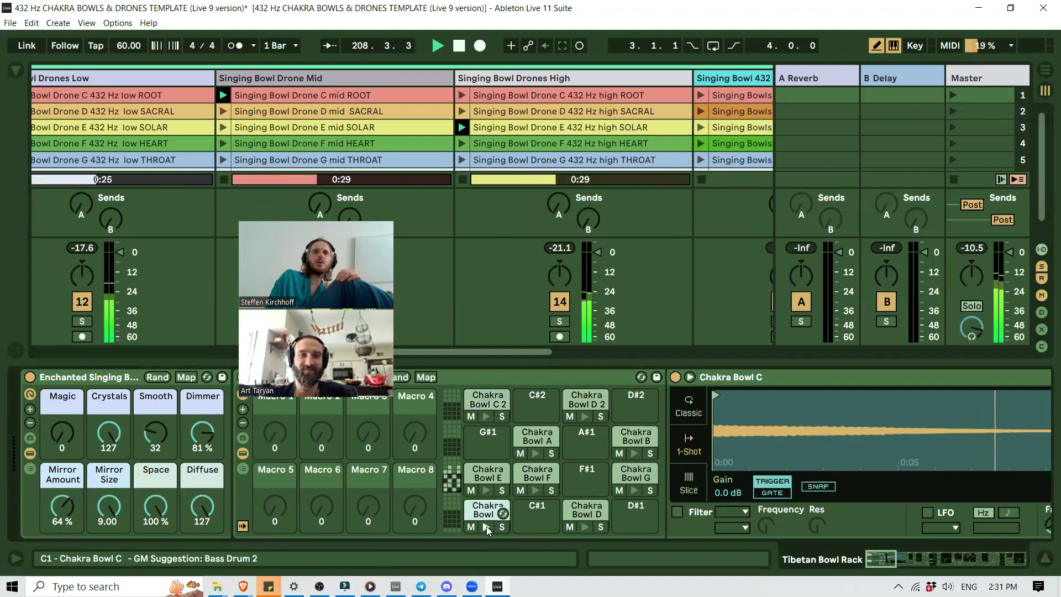
pyautogui.moveTo(202, 506); pyautogui.dragTo(155, 530)
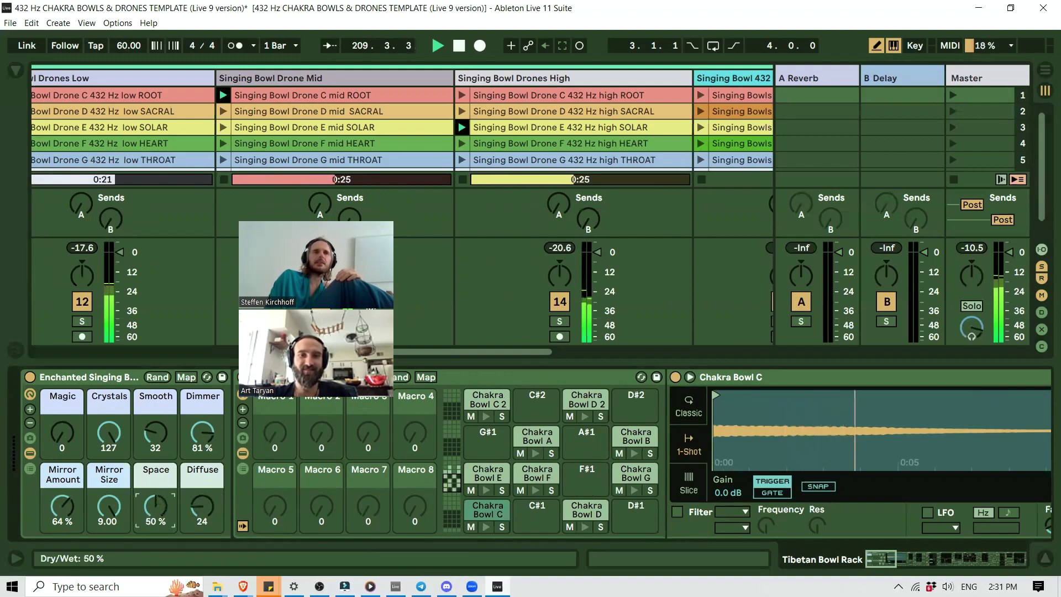
pyautogui.moveTo(61, 433); pyautogui.dragTo(62, 398)
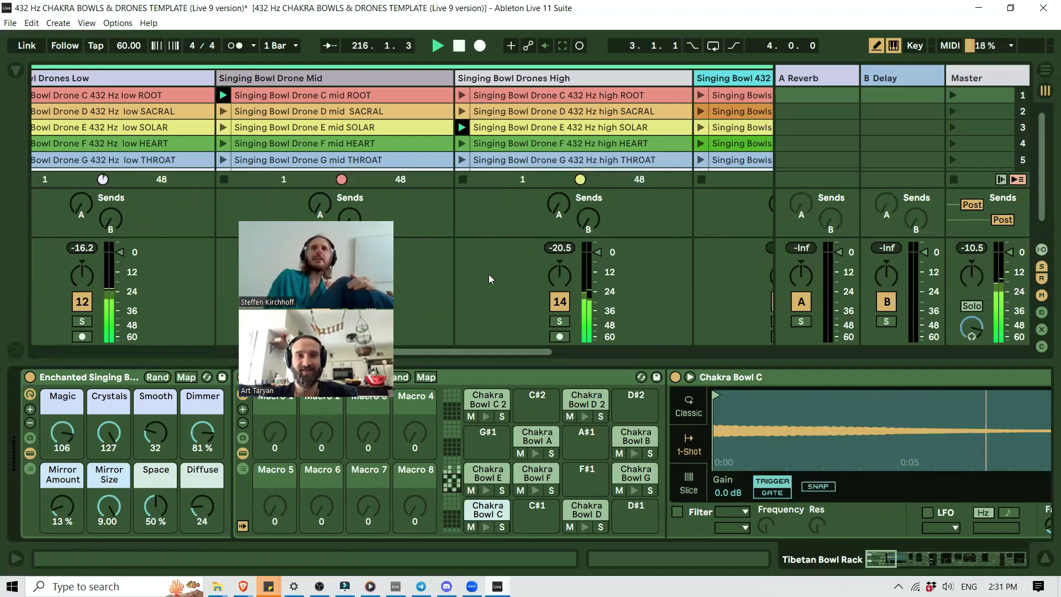
# Stop playback and all clips, and launch the low C ROOT, mid A 3RD EYE and high E SOLAR singing bowl drones.
pyautogui.press('space')
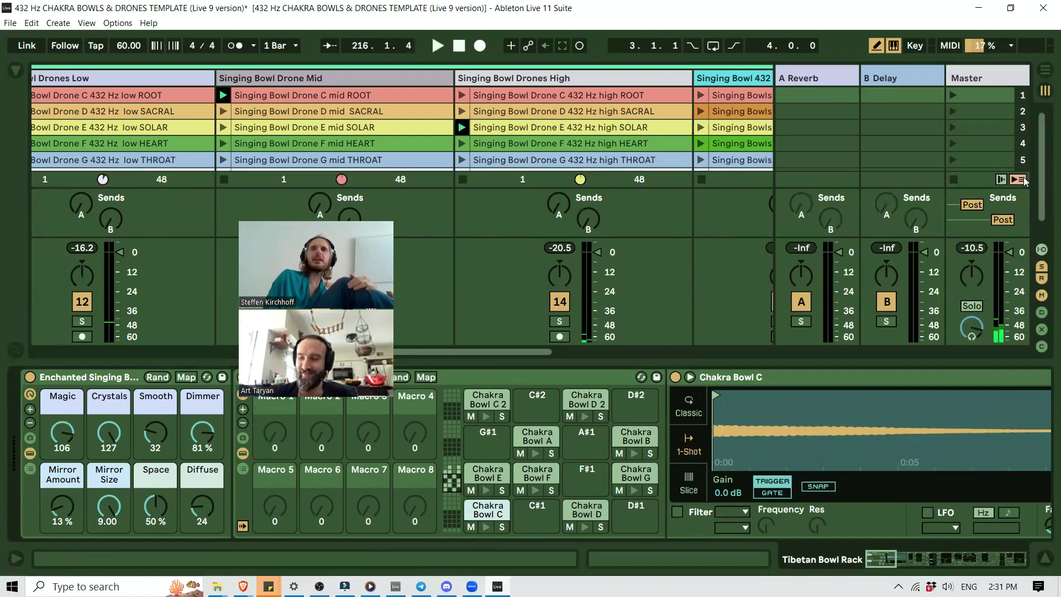
pyautogui.hscroll(-3, 178, 179)
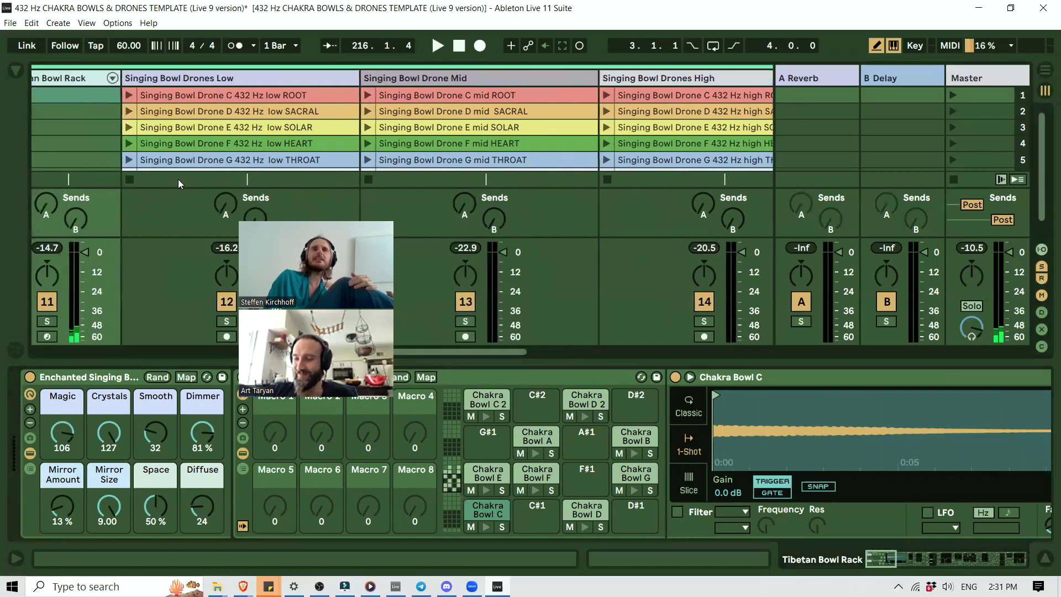
pyautogui.click(131, 95)
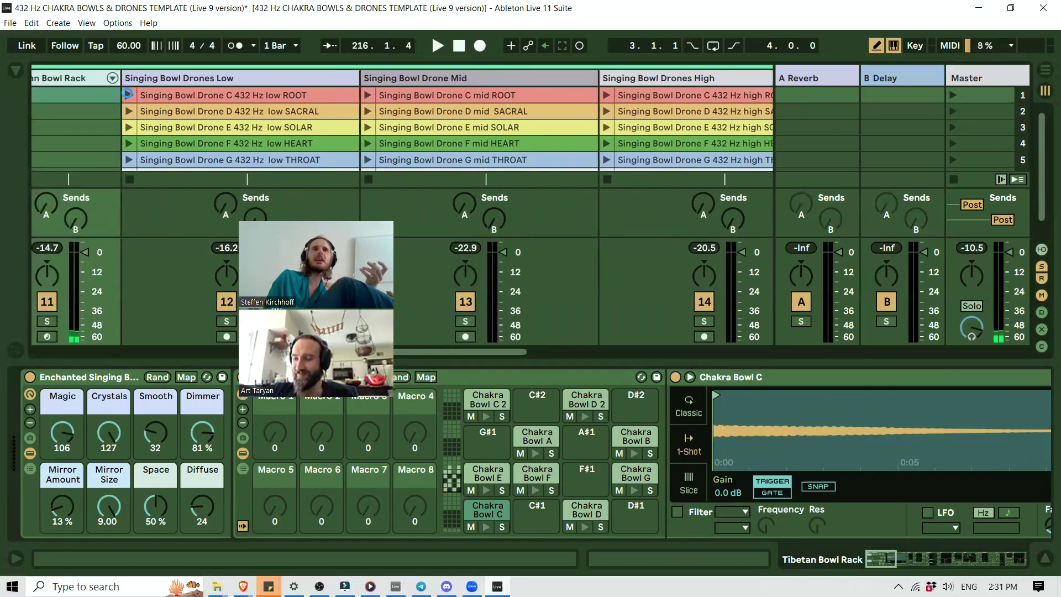
pyautogui.scroll(-2, 461, 145)
pyautogui.click(368, 145)
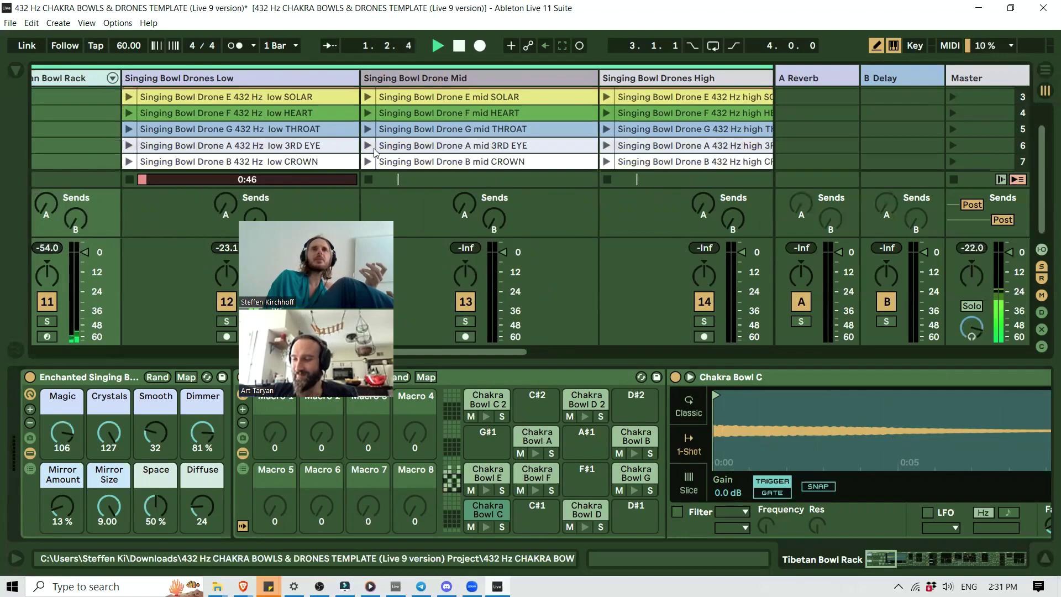
pyautogui.scroll(1, 608, 114)
pyautogui.click(607, 114)
# Launch the C ROOT clip on the soft sustained singing bowl track and the Big Tibetan Bowl Hit E SOLAR clip.
pyautogui.hscroll(3, 608, 114)
pyautogui.hscroll(3, 602, 114)
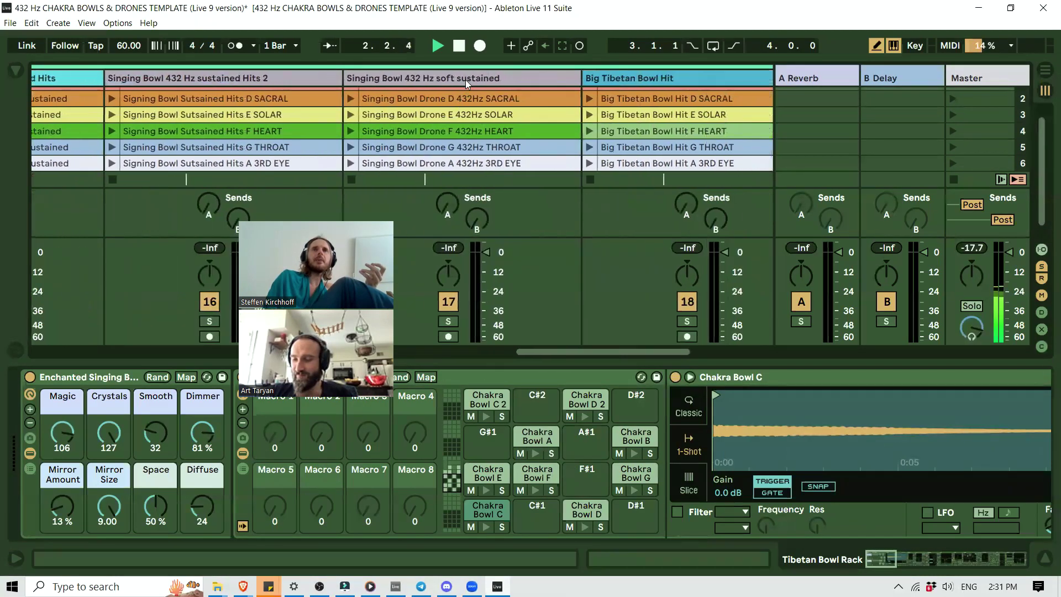
pyautogui.scroll(1, 454, 105)
pyautogui.click(353, 95)
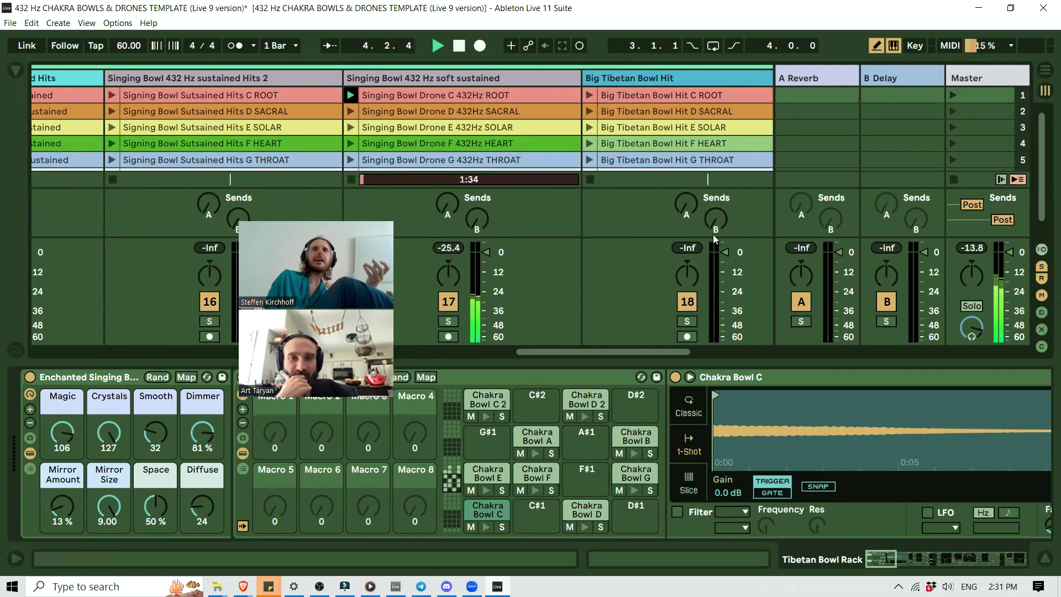
pyautogui.click(590, 127)
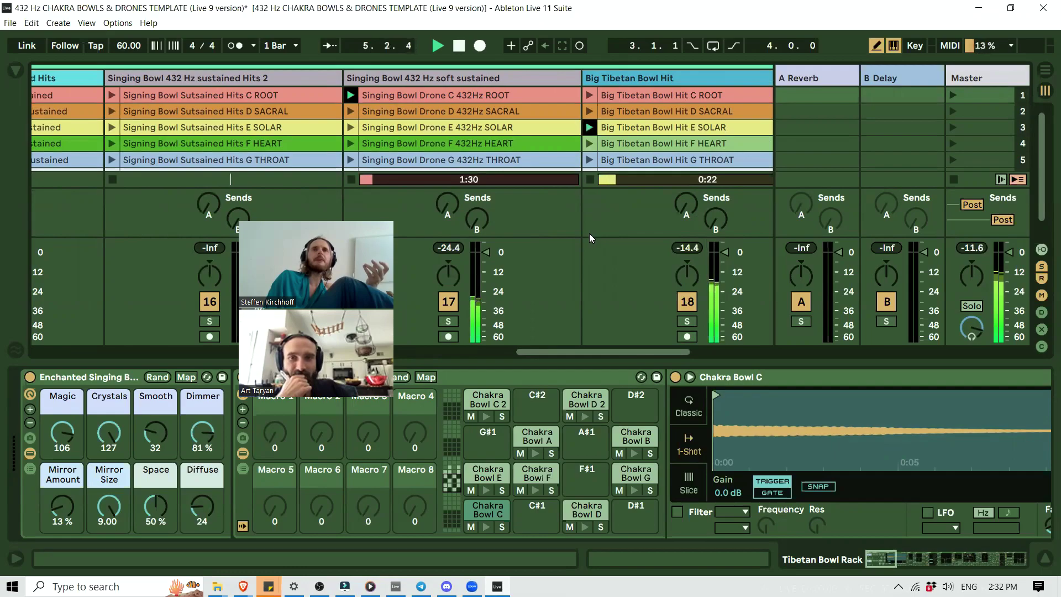
# Launch the Big Tibetan Bowl Hit C ROOT clip, followed by the Big Tibetan Bowl Hit A 3RD EYE clip.
pyautogui.hscroll(3, 589, 234)
pyautogui.hscroll(5, 589, 233)
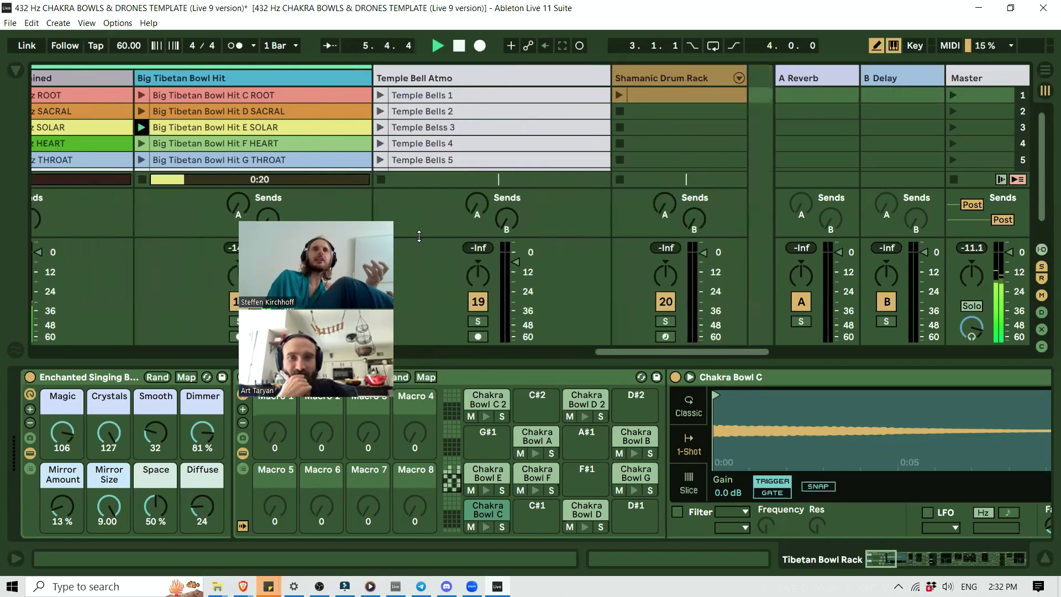
pyautogui.hscroll(-5, 97, 249)
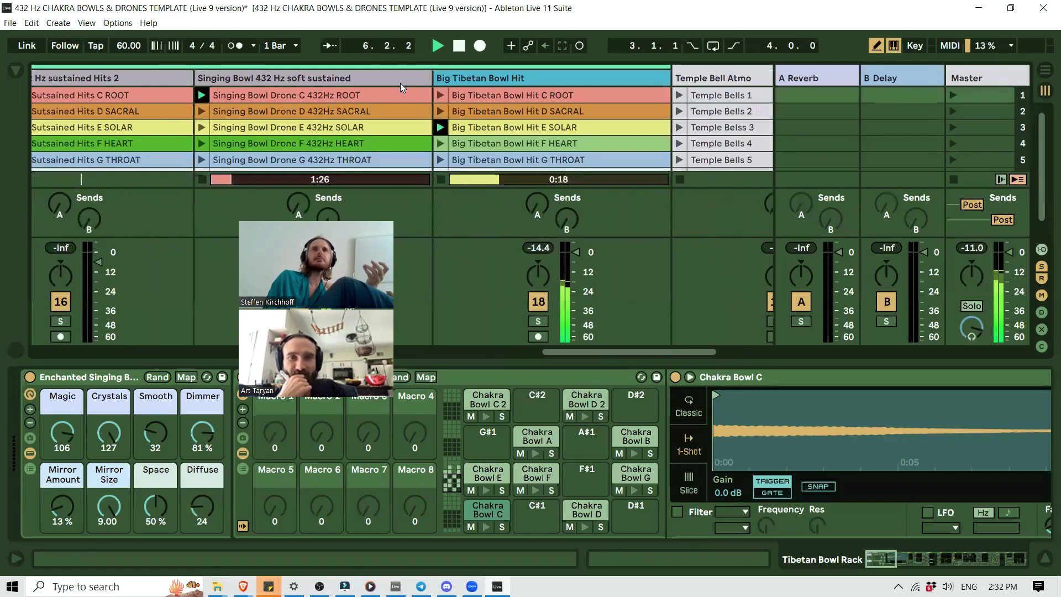
pyautogui.click(440, 93)
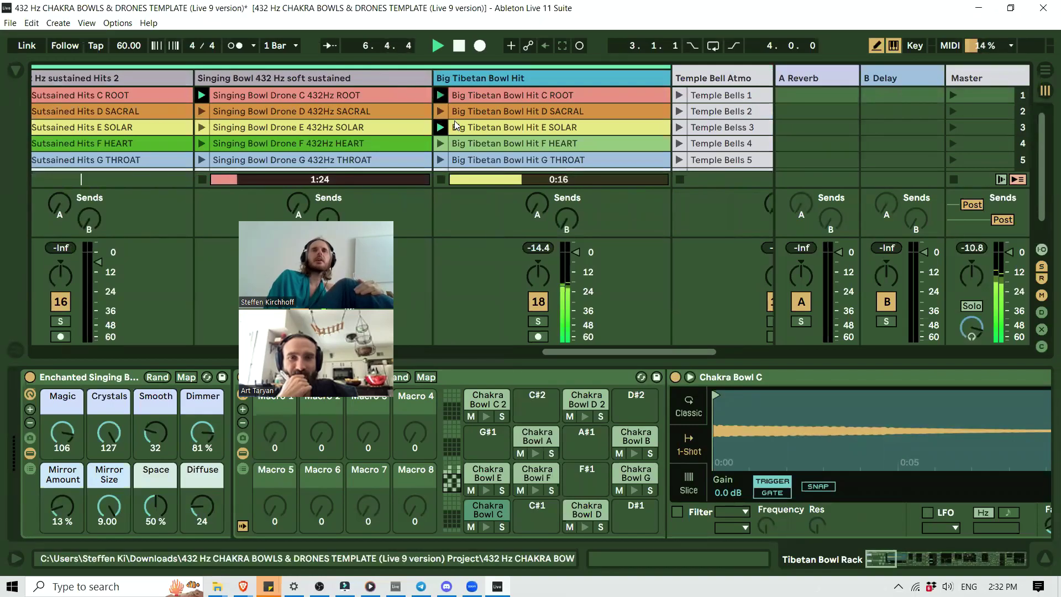
pyautogui.scroll(-2, 455, 125)
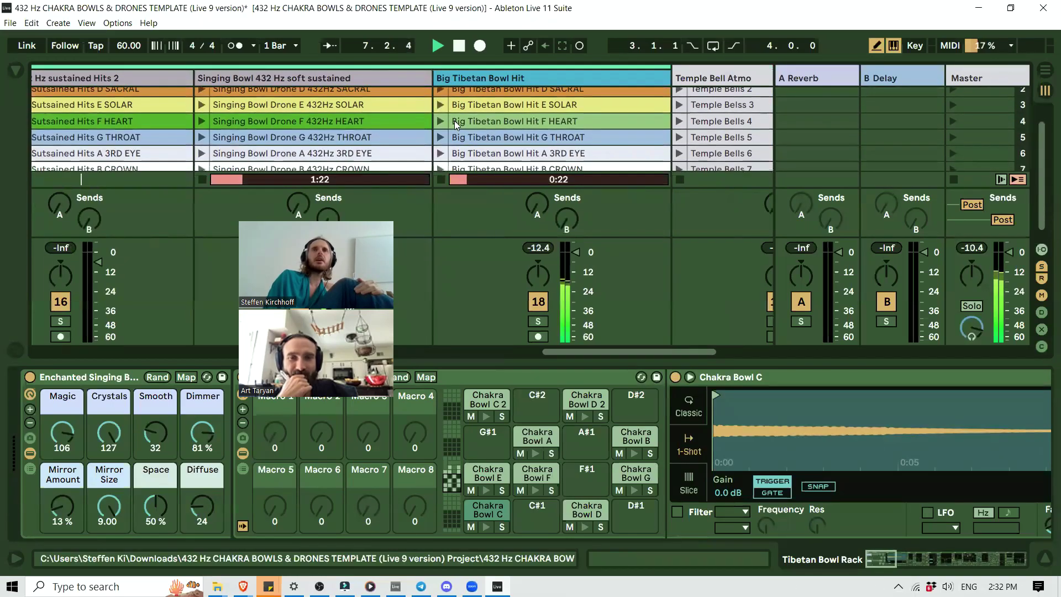
pyautogui.click(440, 145)
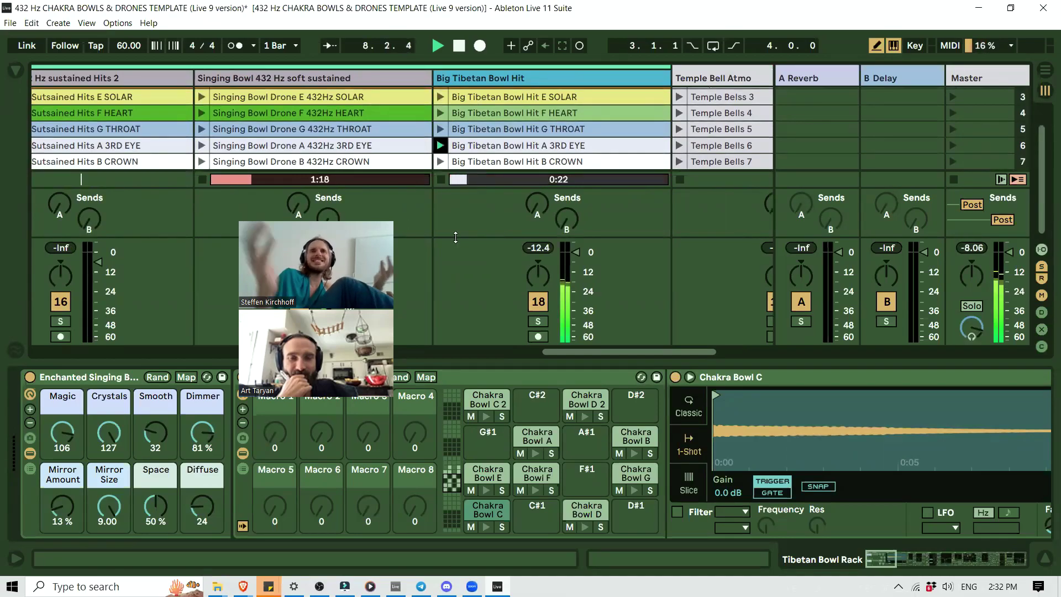
# Launch the Temple Bells 1 clip and slightly lower the volume of the Temple Bell Atmo track.
pyautogui.scroll(2, 456, 237)
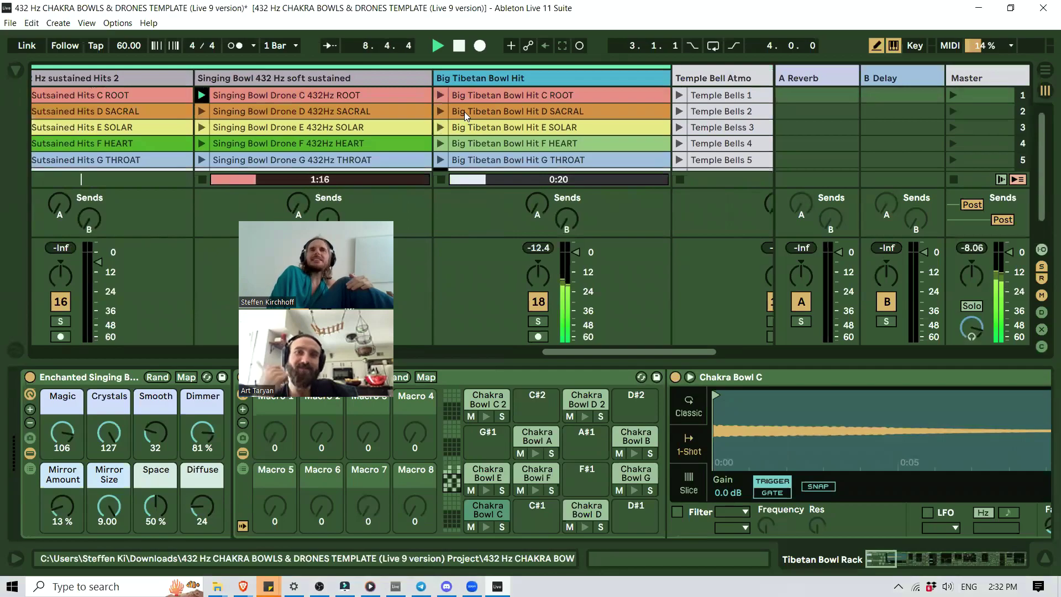
pyautogui.hscroll(-3, 464, 112)
pyautogui.hscroll(2, 464, 112)
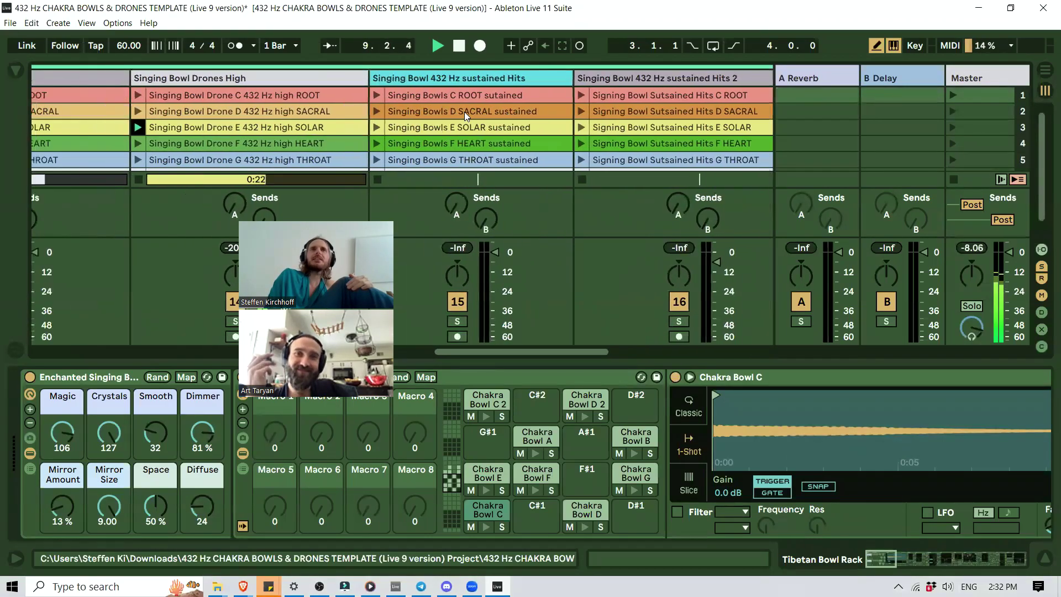
pyautogui.hscroll(5, 464, 112)
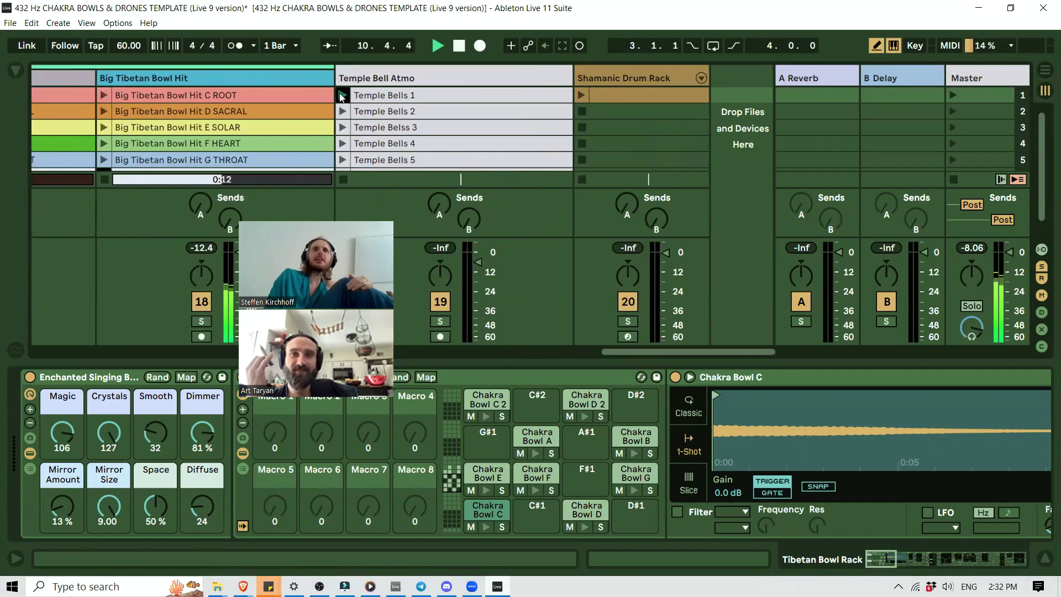
pyautogui.click(342, 96)
pyautogui.moveTo(476, 255); pyautogui.dragTo(479, 265)
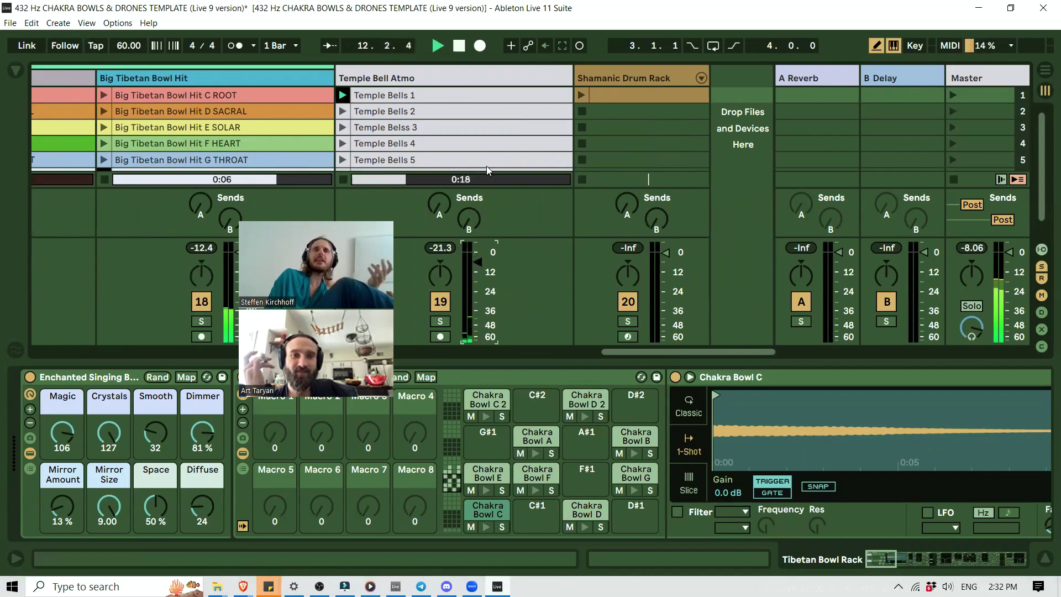
# Launch the Temple Bells 2 clip and set the Temple Bell Atmo track's volume to -10.0 dB.
pyautogui.click(462, 69)
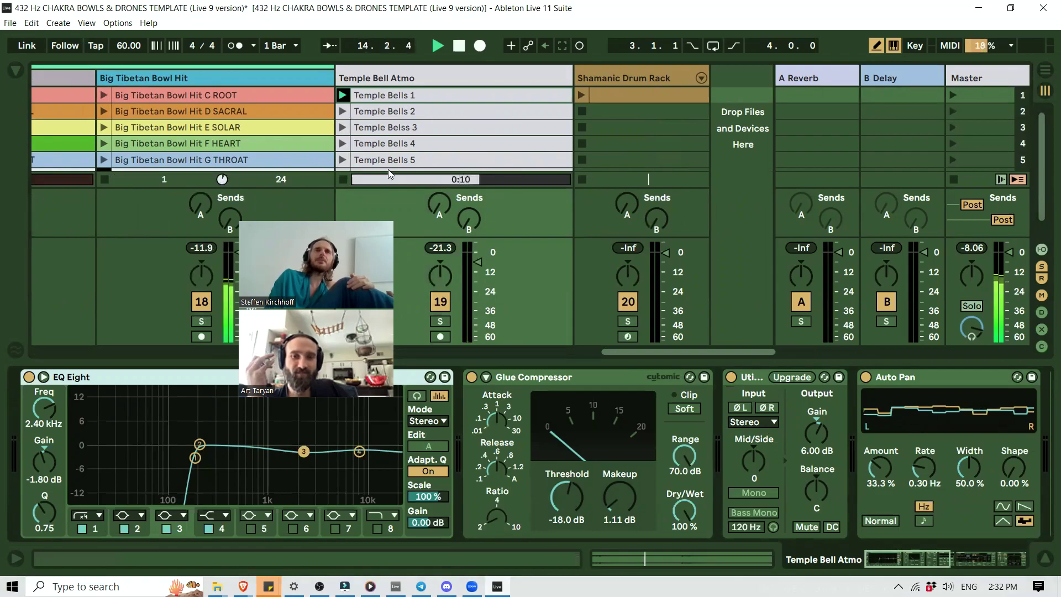
pyautogui.click(333, 110)
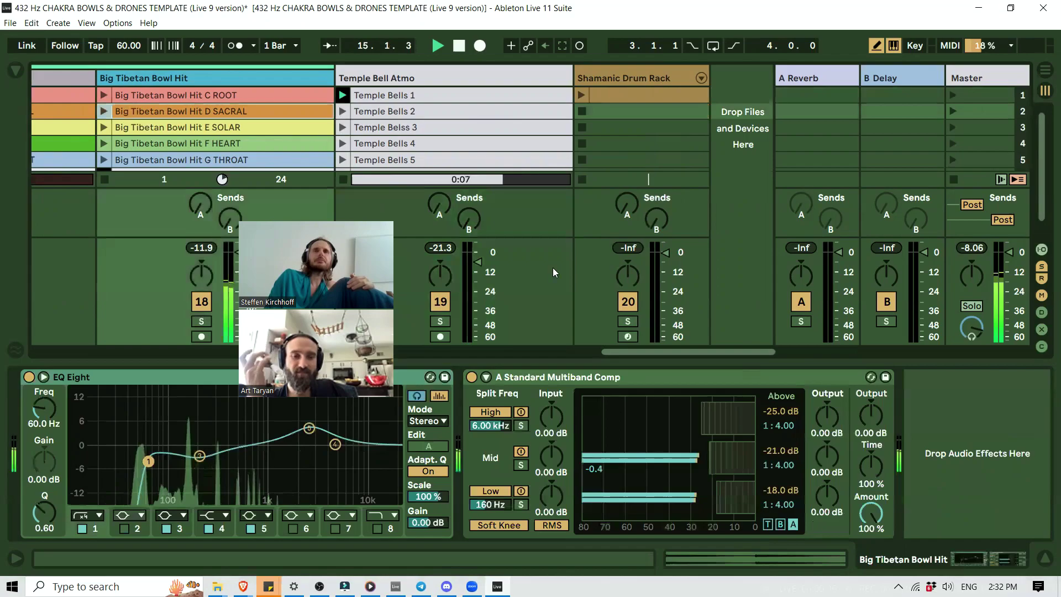
pyautogui.hscroll(-3, 551, 269)
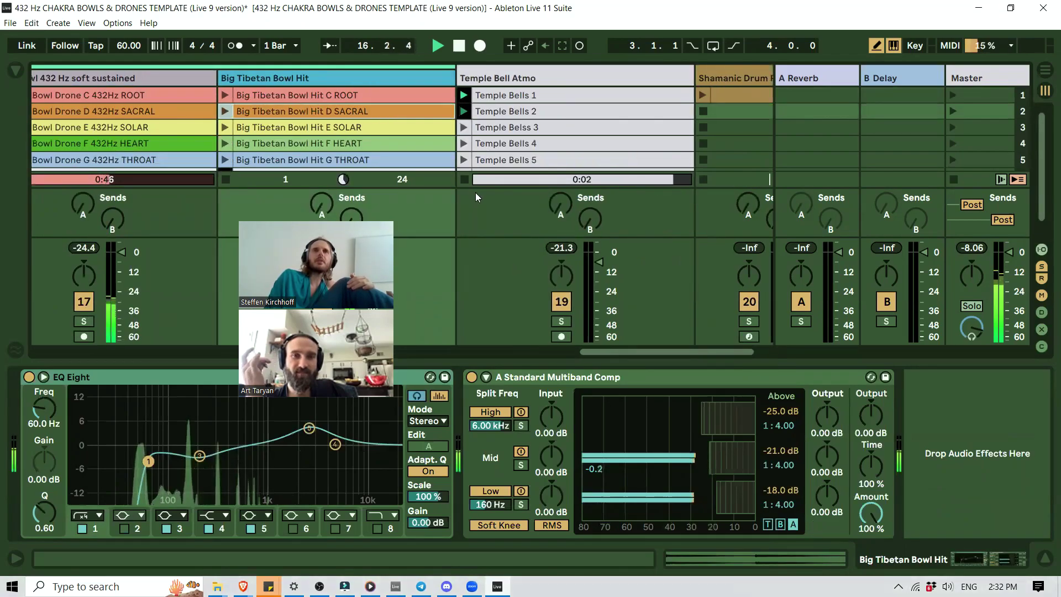
pyautogui.doubleClick(510, 110)
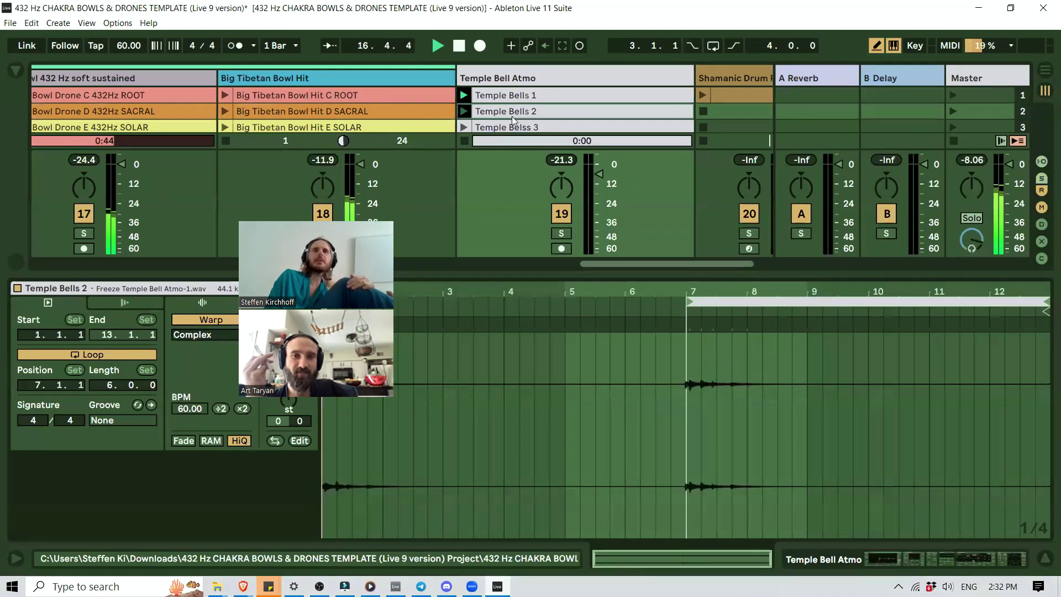
pyautogui.click(1042, 558)
pyautogui.moveTo(606, 449); pyautogui.dragTo(606, 461)
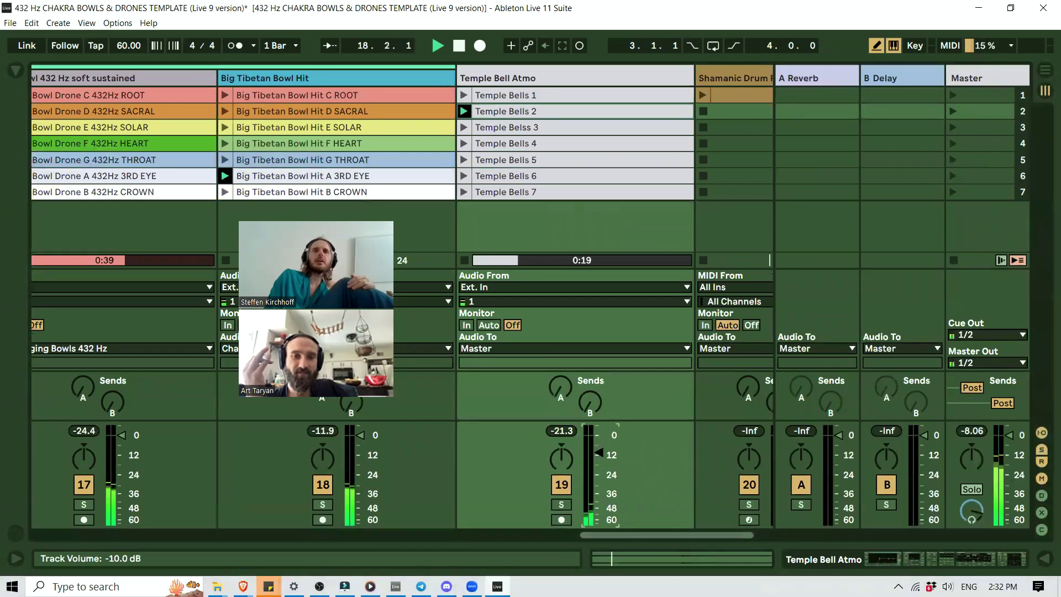
# Examine the Temple Bell Atmo track's device chain from EQ Eight through Auto Pan and Ambience Medium to Delay.
pyautogui.click(565, 91)
pyautogui.doubleClick(558, 76)
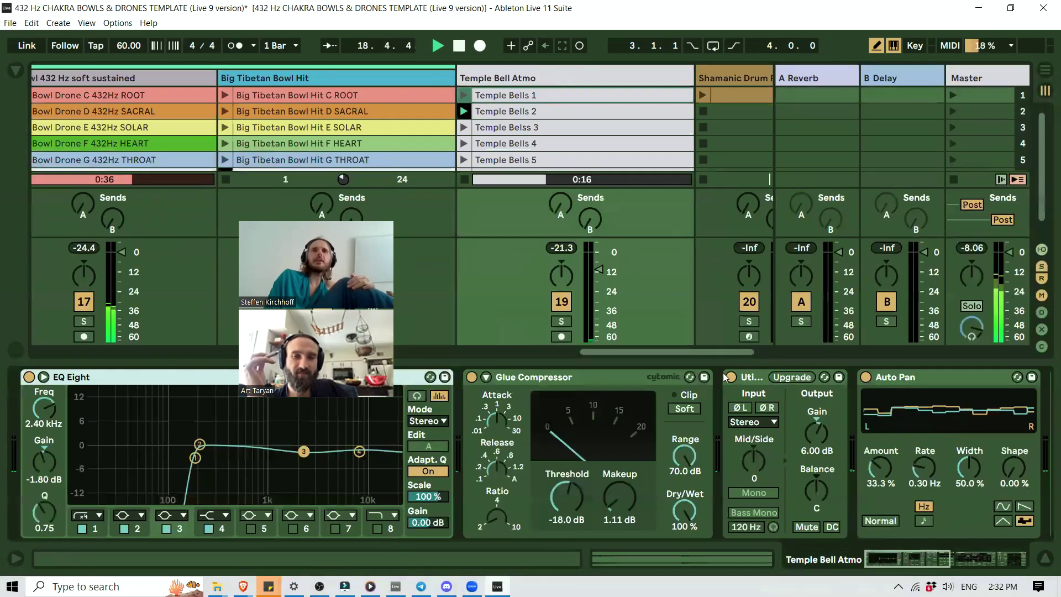
pyautogui.scroll(-5, 725, 423)
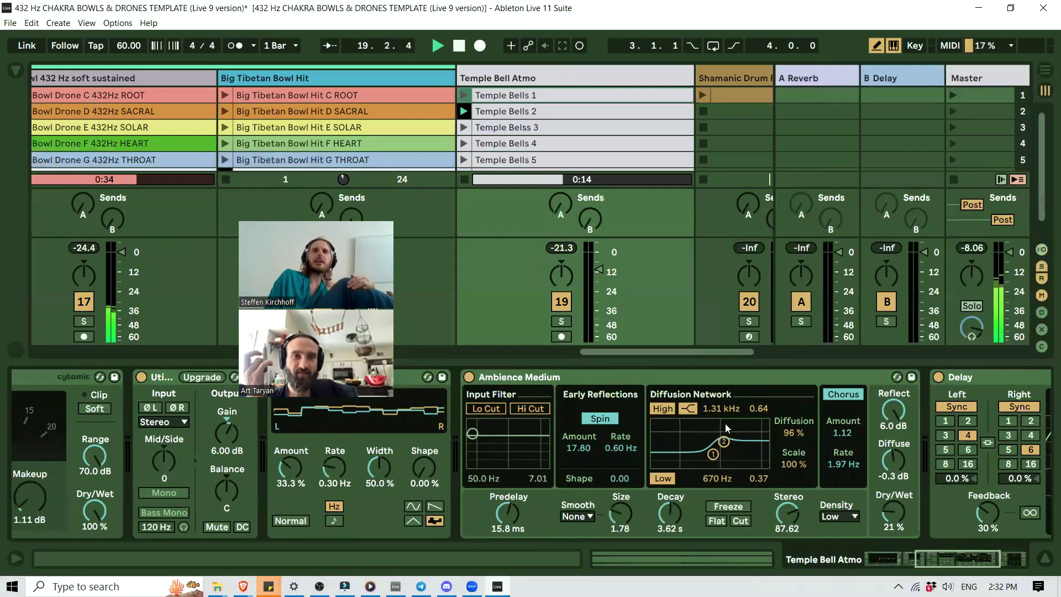
pyautogui.scroll(-5, 725, 423)
pyautogui.scroll(-2, 725, 423)
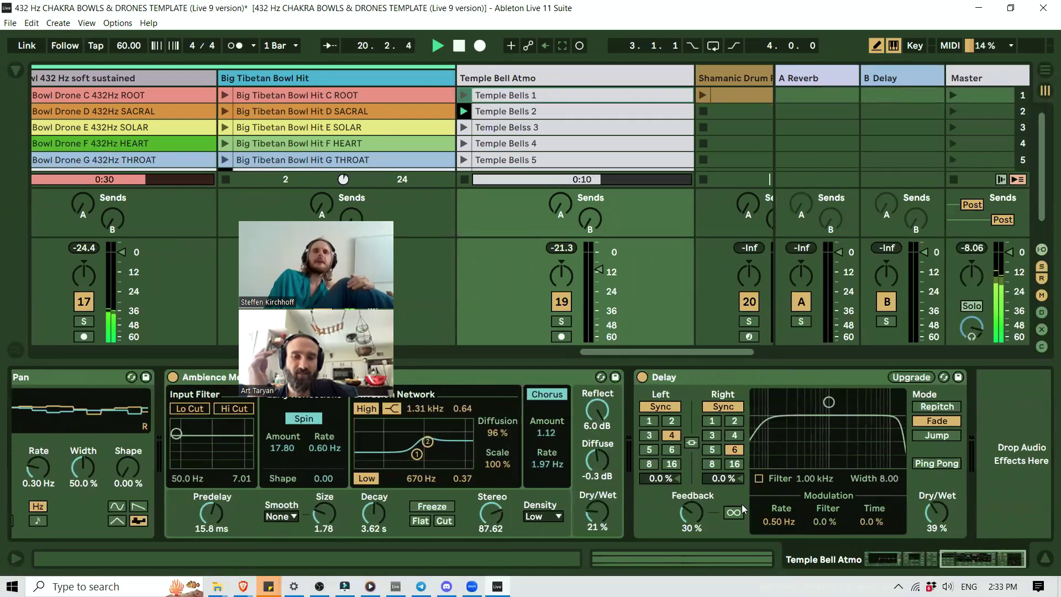
pyautogui.scroll(3, 741, 504)
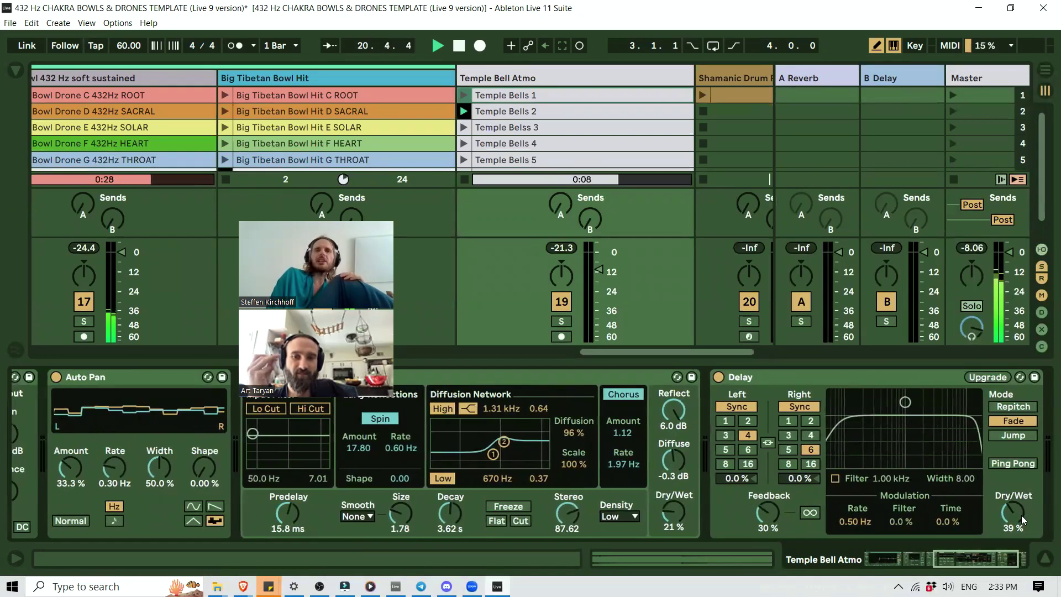
# Launch the Temple Belss 3 clip to play over the running singing bowl drones.
pyautogui.click(465, 127)
pyautogui.hscroll(-2, 486, 222)
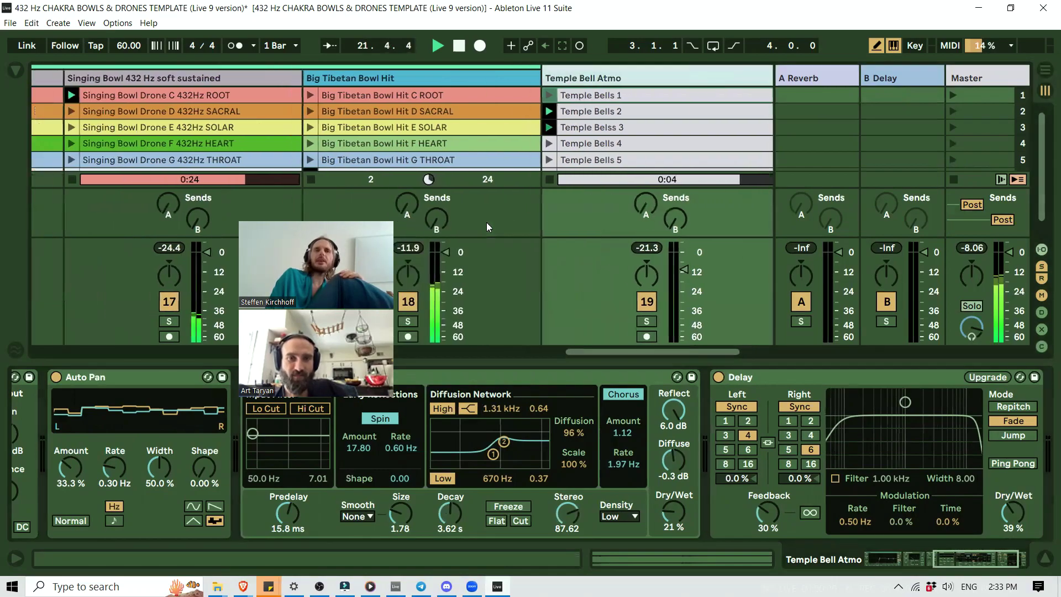
pyautogui.hscroll(-3, 526, 261)
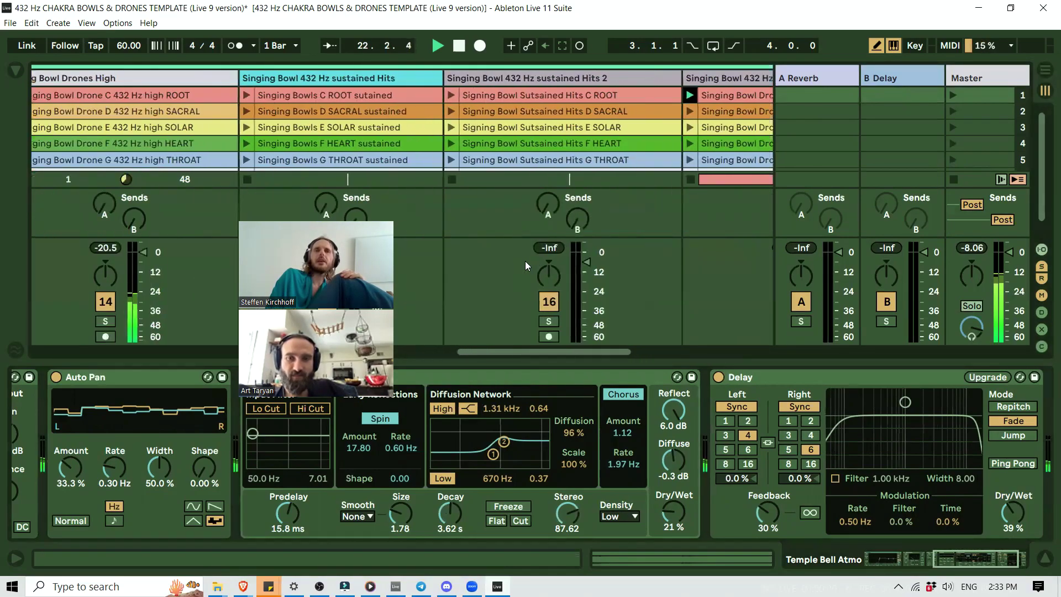
pyautogui.hscroll(3, 727, 292)
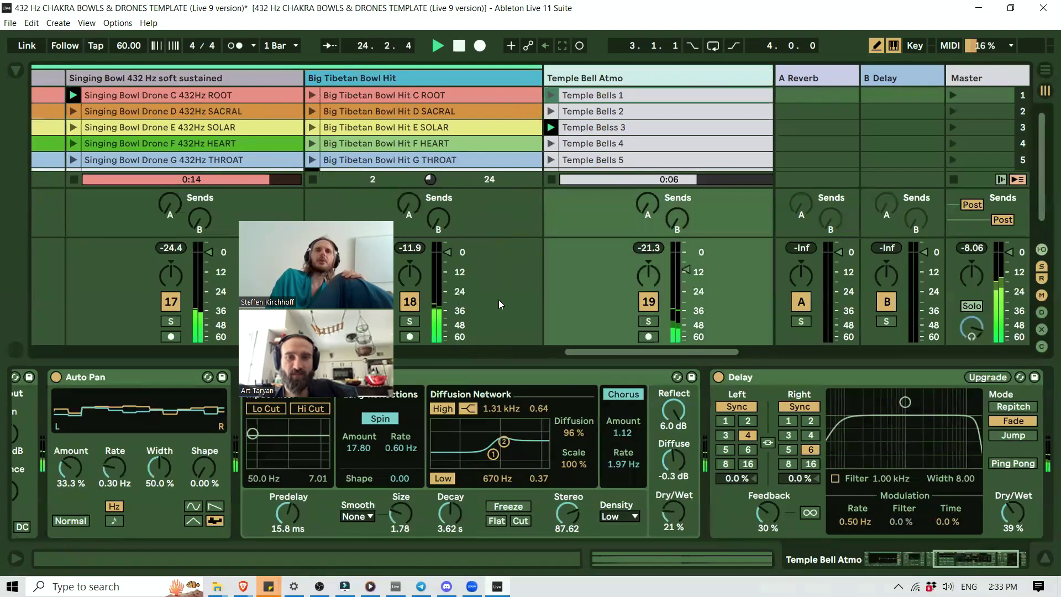
pyautogui.hscroll(-6, 499, 300)
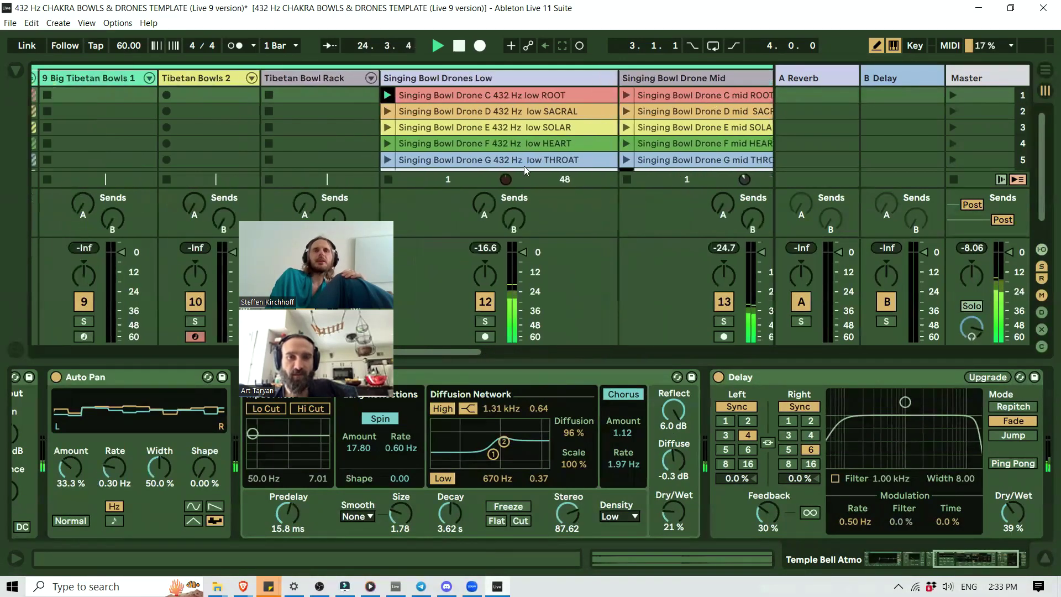
# Stop playback, then stop the Temple Bell Atmo clip and all other clips in the set.
pyautogui.hscroll(6, 602, 268)
pyautogui.press('space')
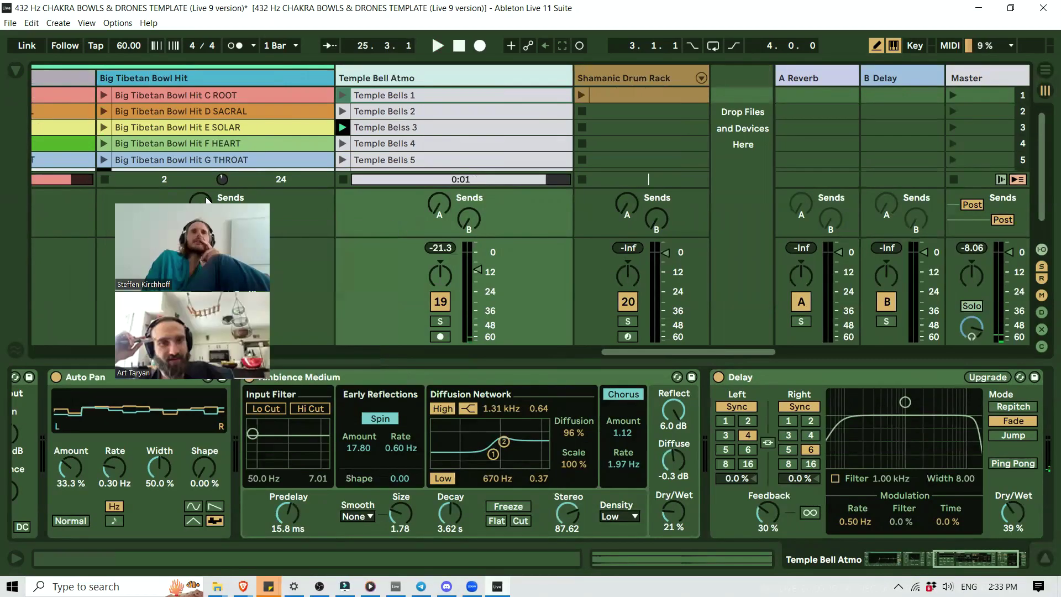
pyautogui.click(344, 179)
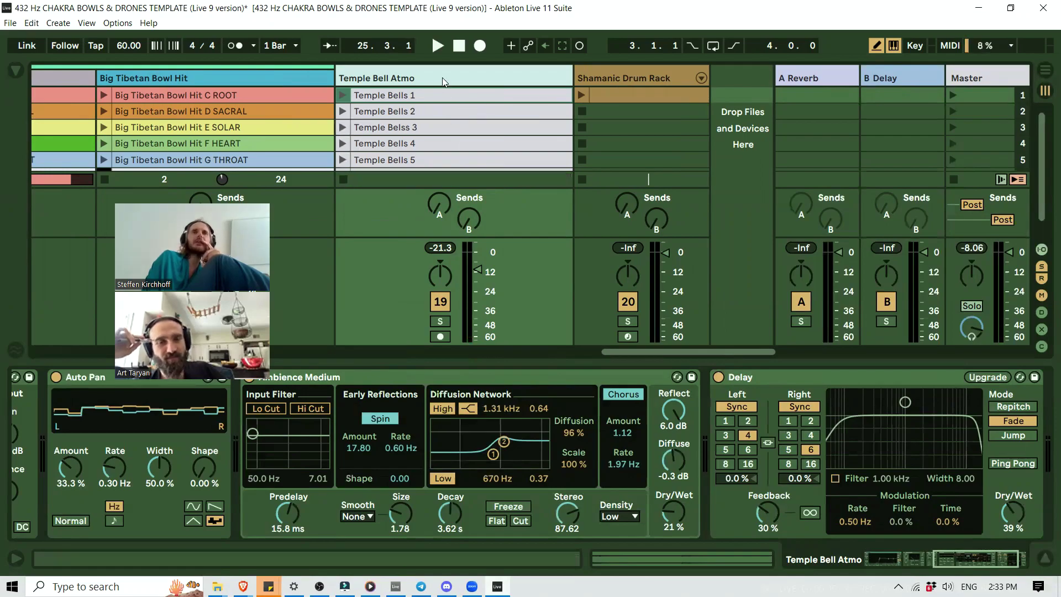
pyautogui.hscroll(-5, 274, 134)
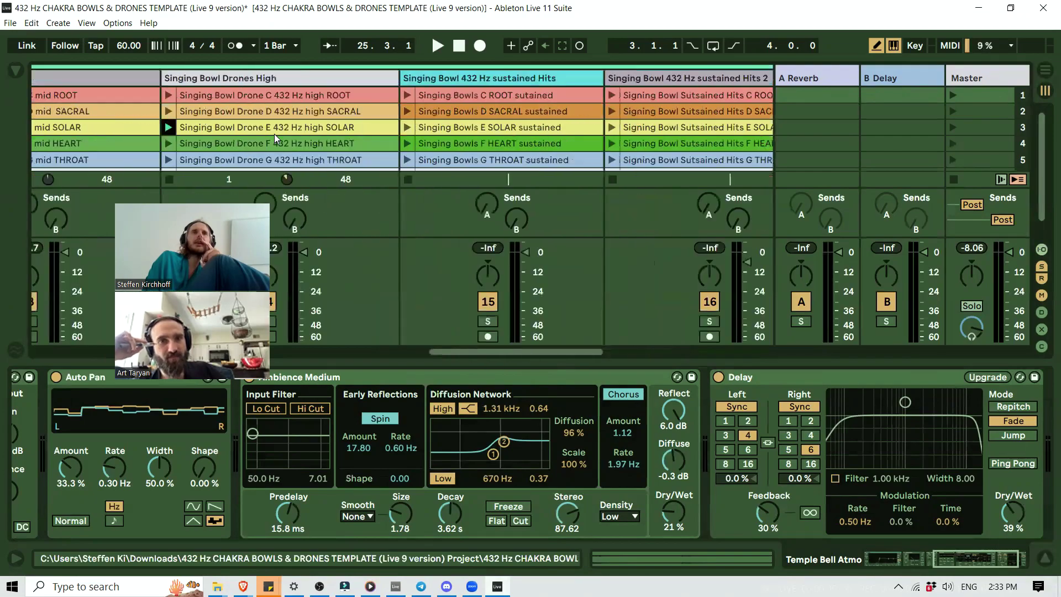
pyautogui.click(1018, 179)
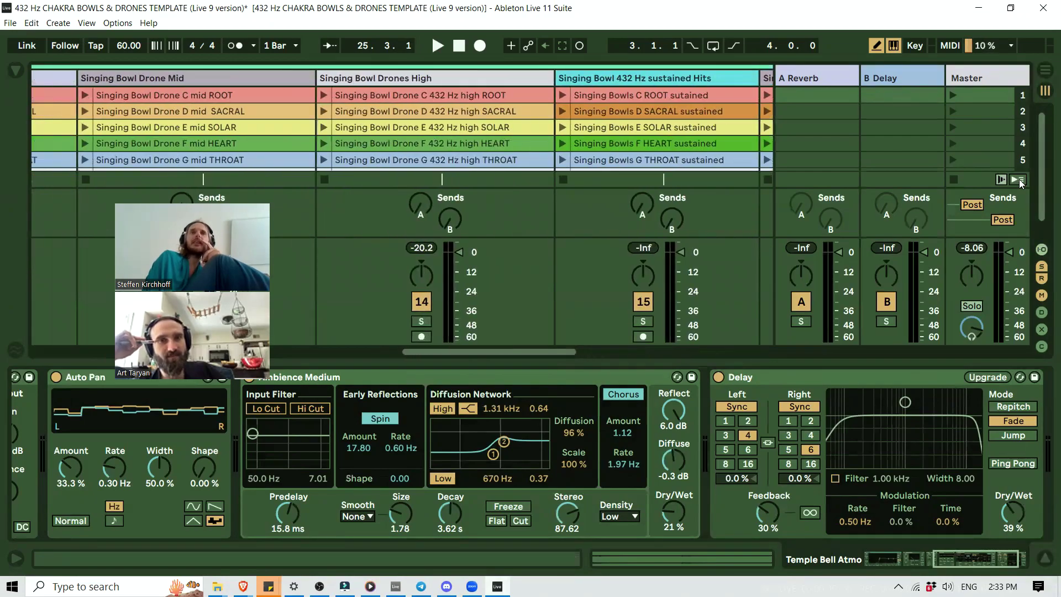
# Review the crystal bowl tracks, showing the devices of Crystal Bowl Hits 432 Hz with FX and the Chakra Singing Bowls 432 Hz group.
pyautogui.hscroll(5, 327, 96)
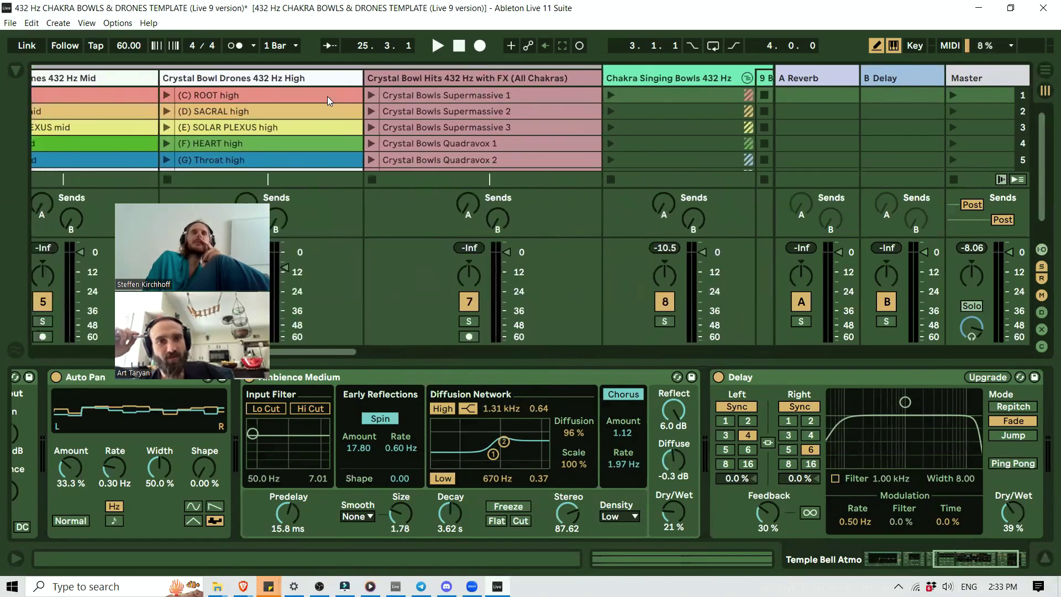
pyautogui.hscroll(-5, 150, 144)
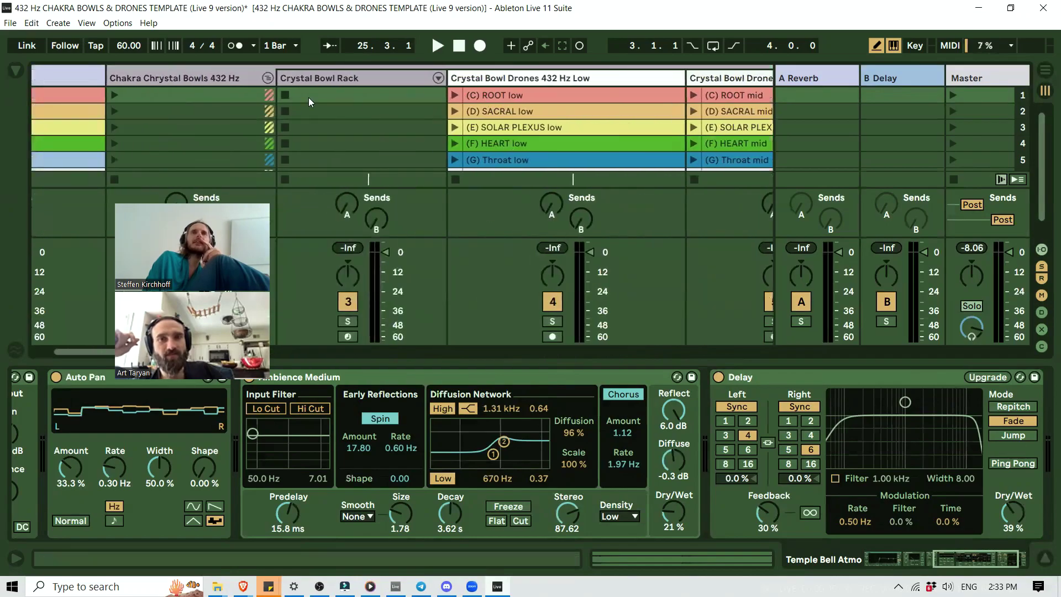
pyautogui.hscroll(5, 535, 95)
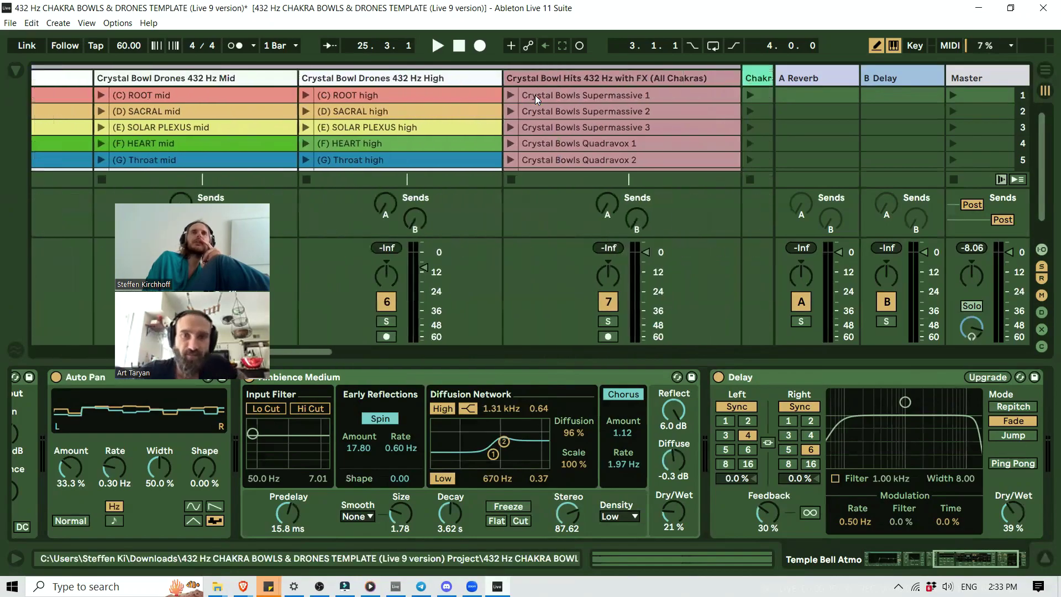
pyautogui.click(621, 77)
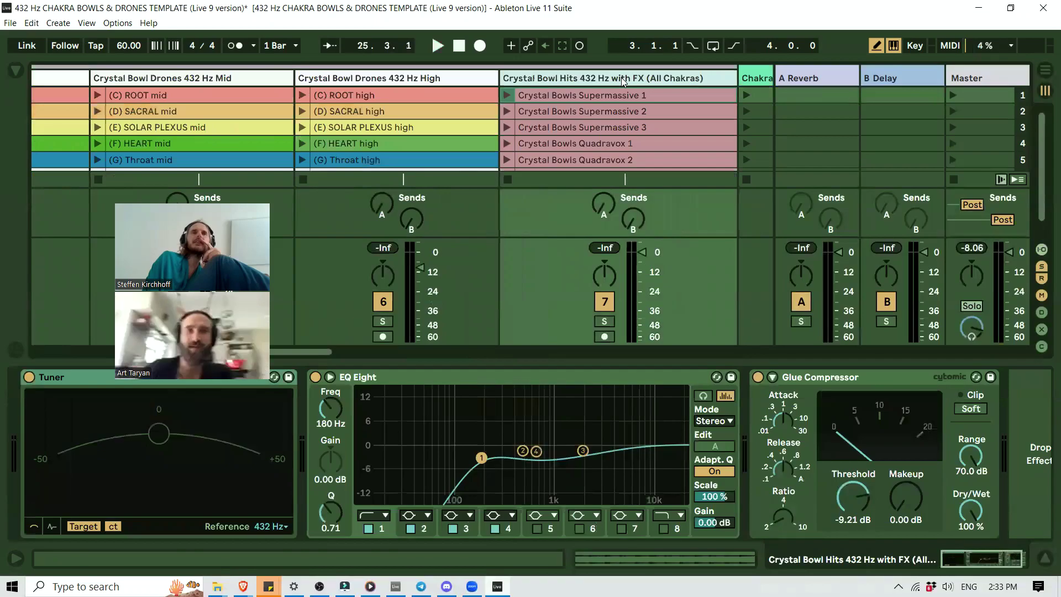
pyautogui.click(753, 77)
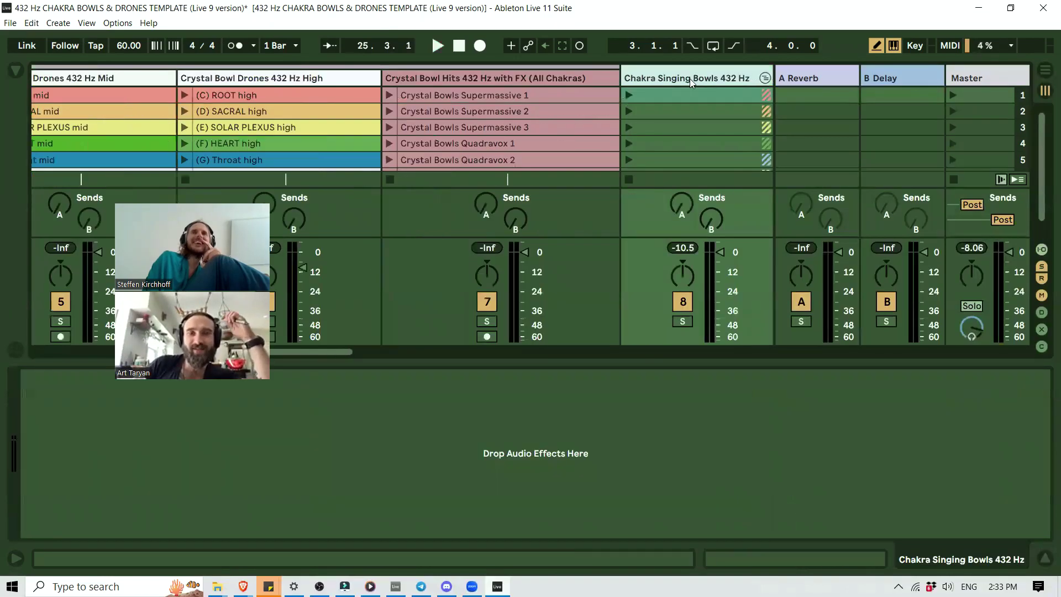
# Launch the C ROOT clip on the Singing Bowl Drones Low track.
pyautogui.hscroll(10, 689, 124)
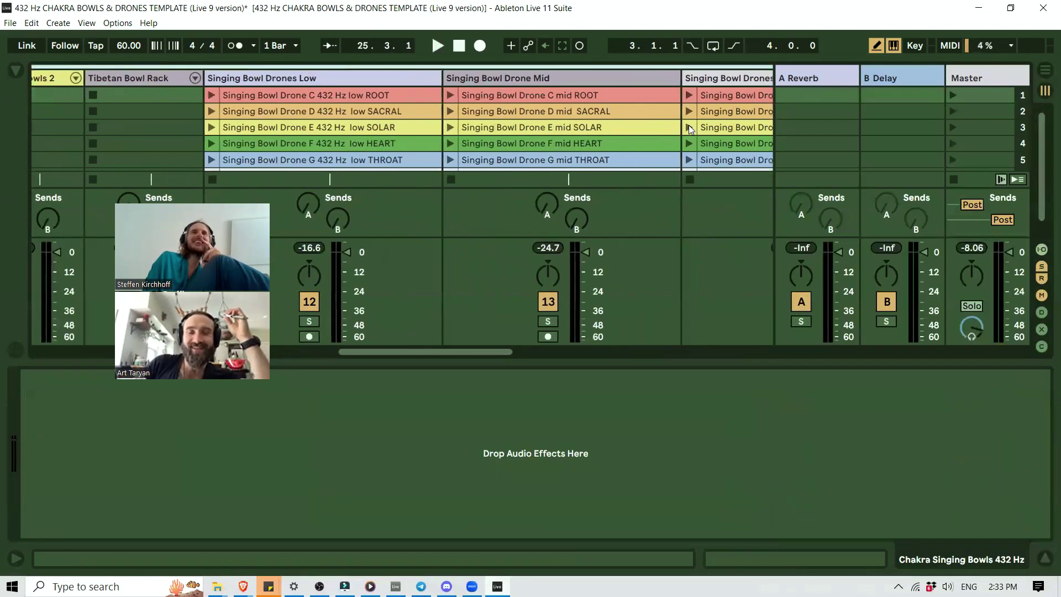
pyautogui.hscroll(4, 688, 125)
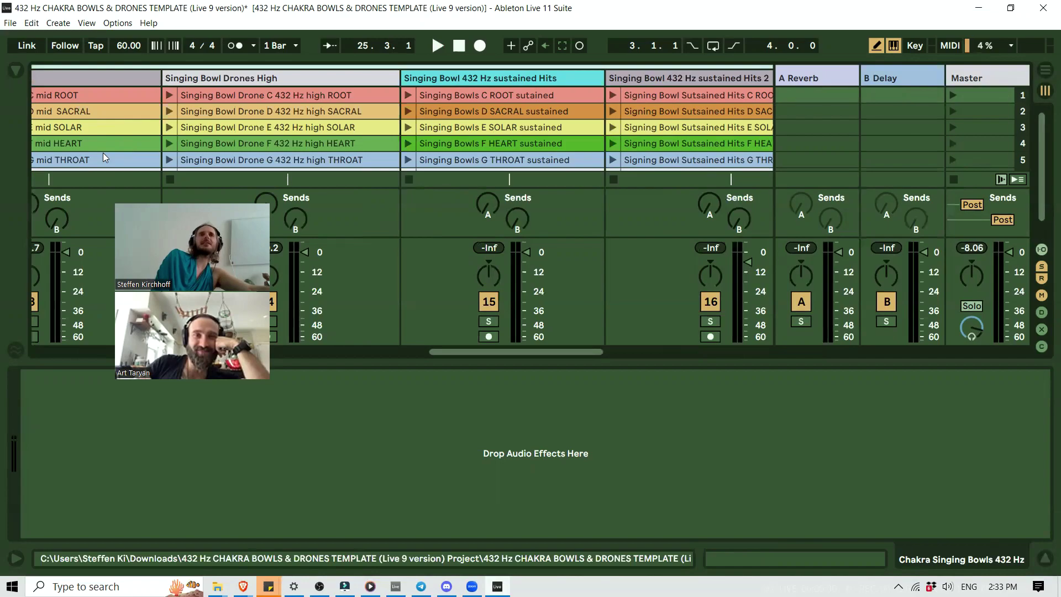
pyautogui.hscroll(-5, 307, 152)
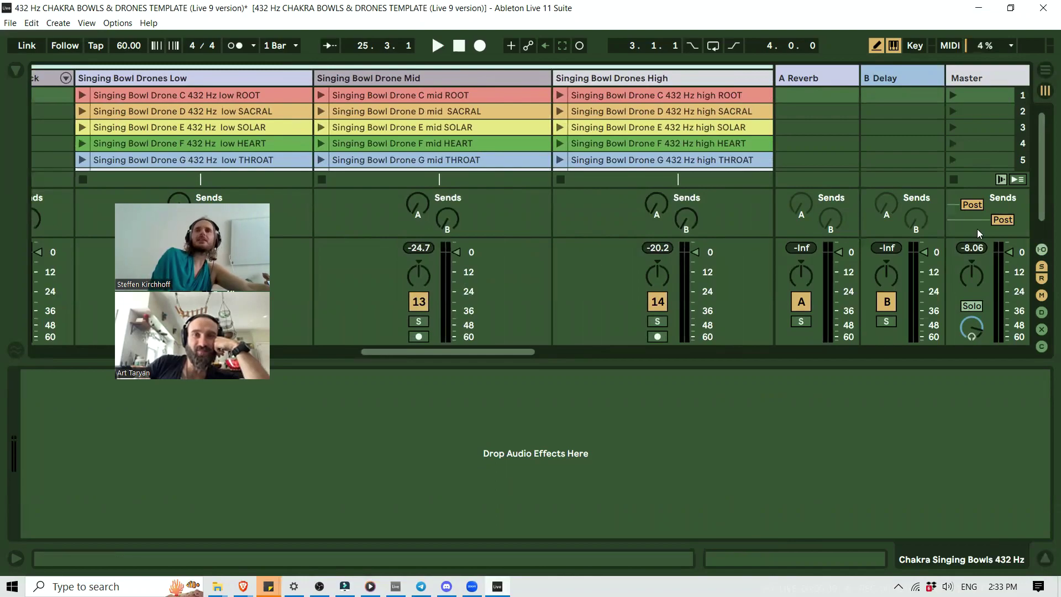
pyautogui.click(81, 95)
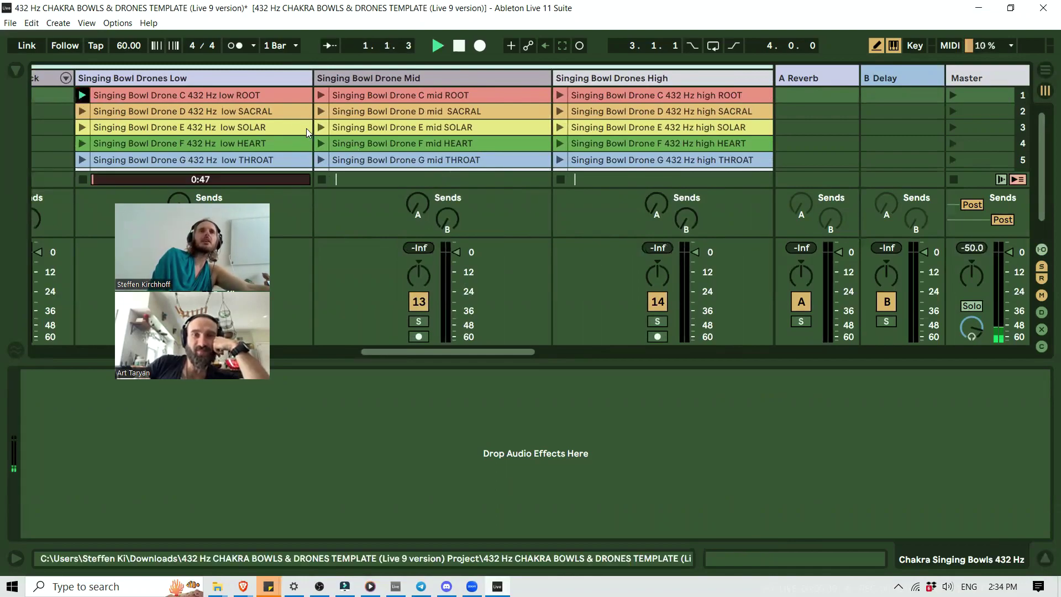
# Launch the E mid SOLAR clip on Singing Bowl Drone Mid and the G THROAT clip on Singing Bowl Drones High.
pyautogui.click(315, 128)
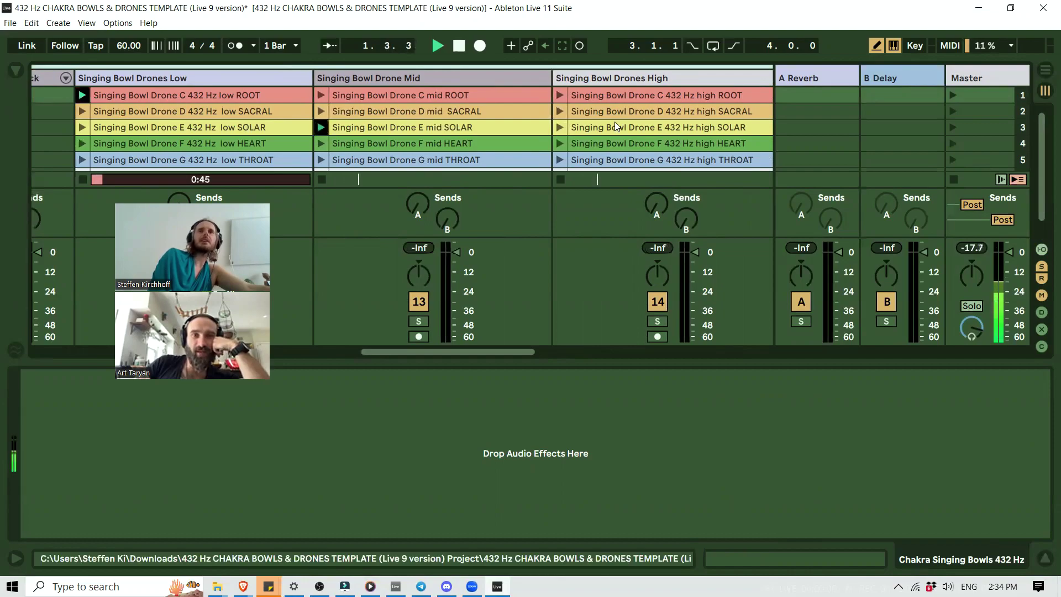
pyautogui.scroll(-2, 613, 119)
pyautogui.click(559, 132)
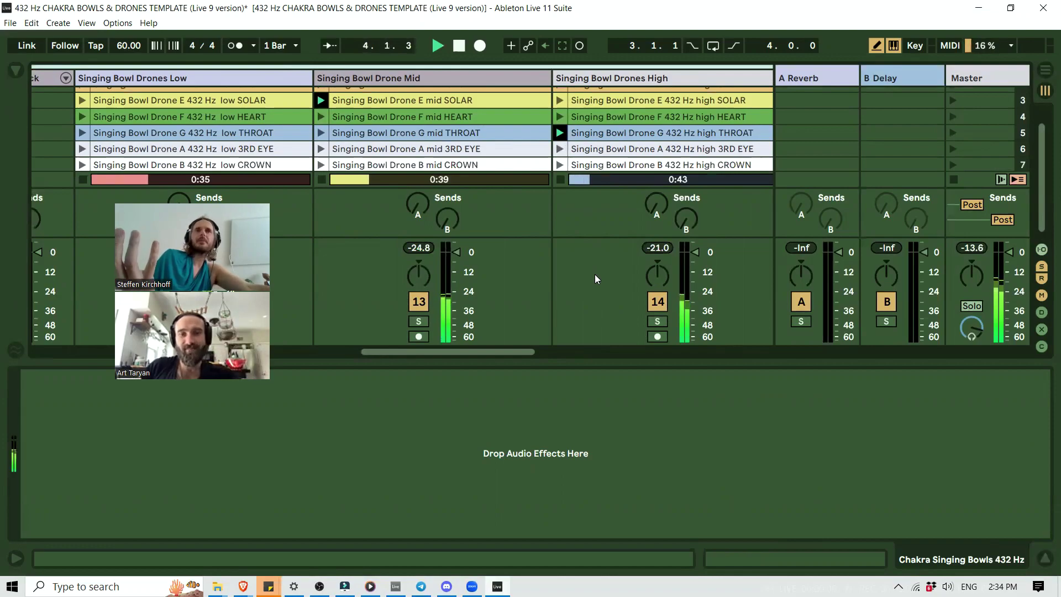
# Show the Singing Bowl 432 Hz sustained Hits track, and stop all running clips in the set.
pyautogui.hscroll(2, 594, 278)
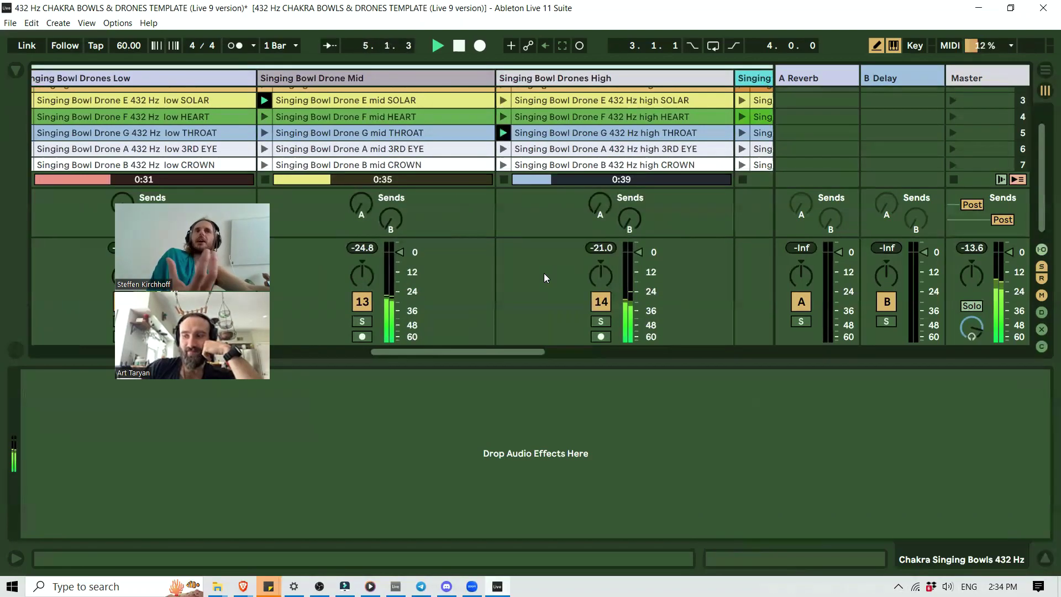
pyautogui.hscroll(2, 543, 273)
pyautogui.hscroll(4, 544, 277)
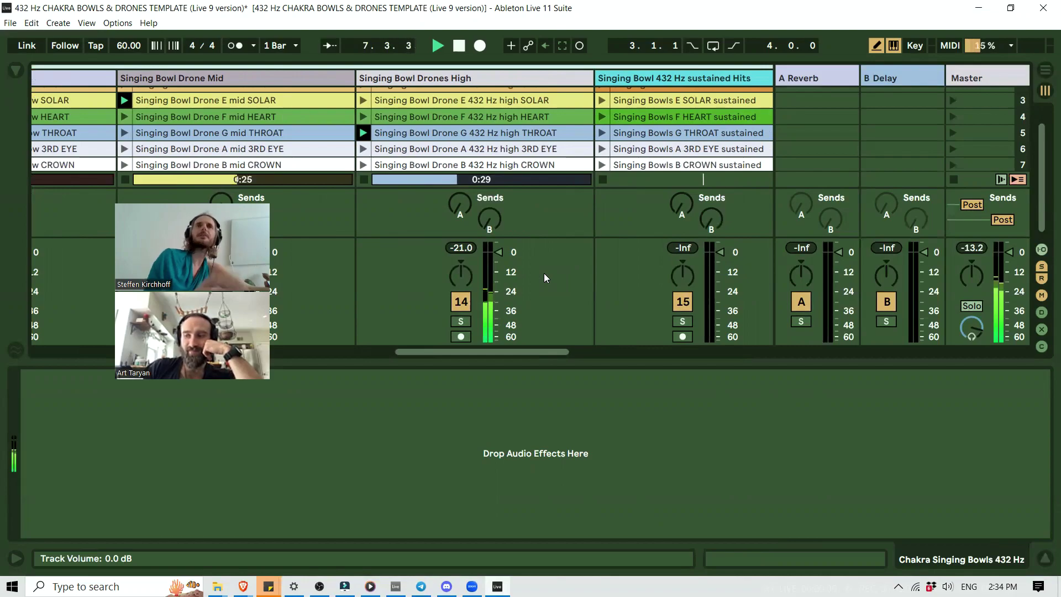
pyautogui.hscroll(-3, 409, 280)
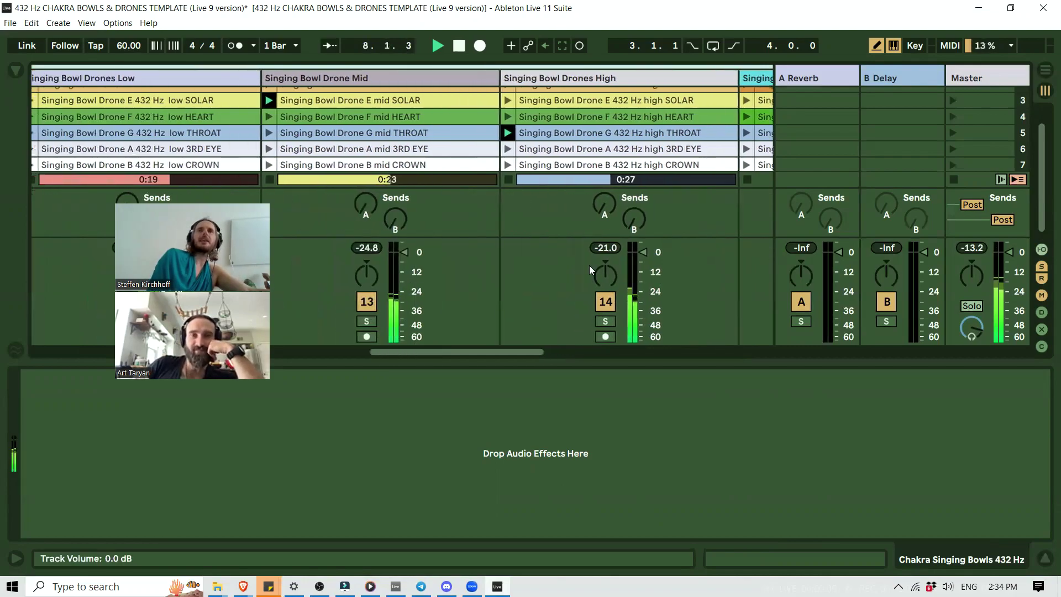
pyautogui.click(1018, 180)
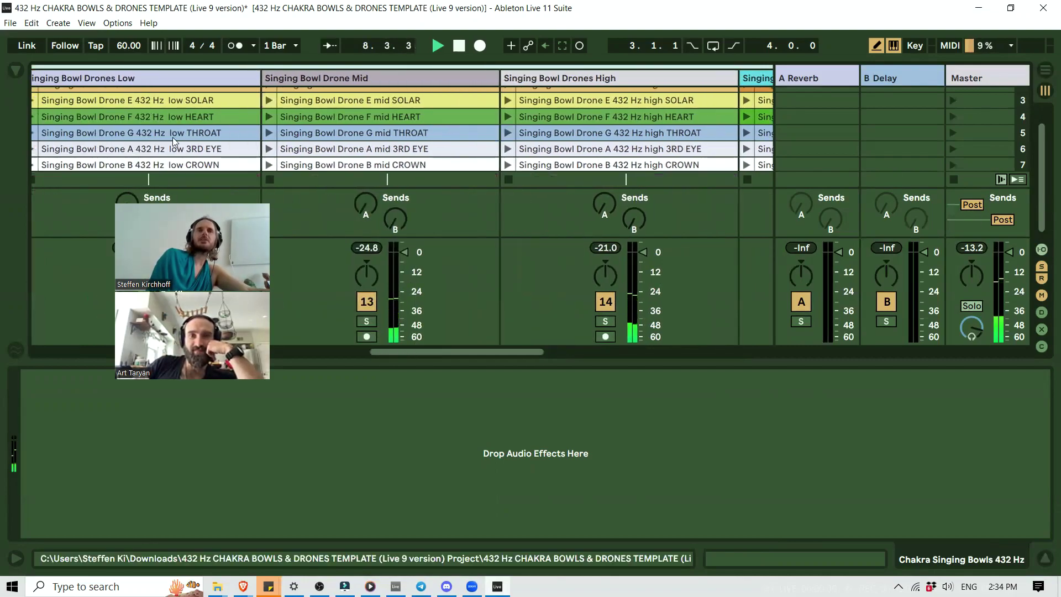
# Launch the G THROAT clip on Singing Bowl Drones Low and the B CROWN clip on Singing Bowl Drone Mid.
pyautogui.hscroll(-6, 173, 137)
pyautogui.scroll(2, 366, 112)
pyautogui.scroll(-2, 366, 113)
pyautogui.click(351, 131)
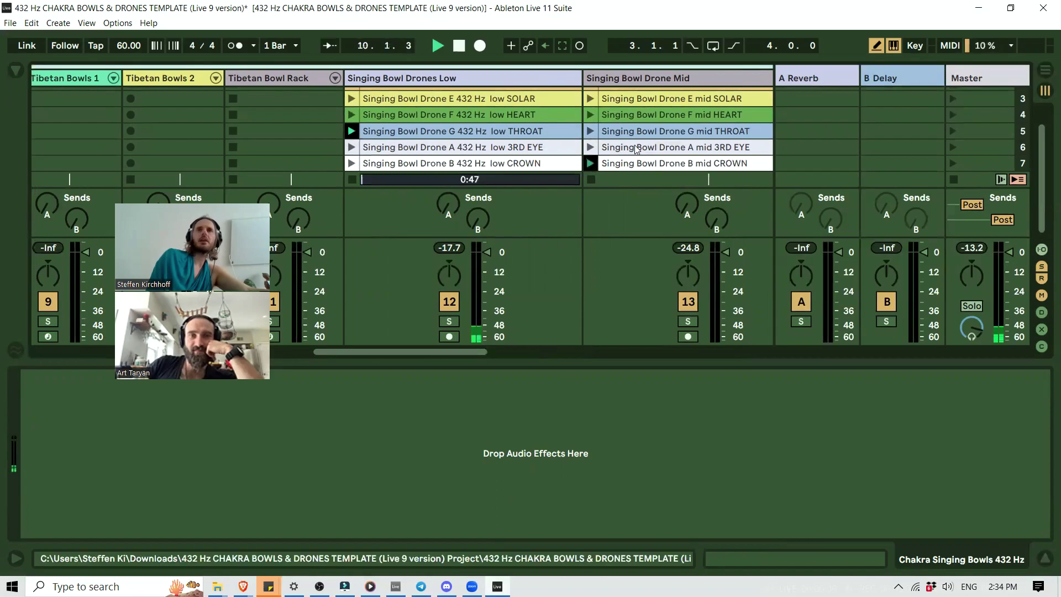
# Layer the D SACRAL clip from Singing Bowl 432 Hz sustained Hits and the G THROAT clip from Singing Bowl 432 Hz soft sustained.
pyautogui.hscroll(5, 626, 147)
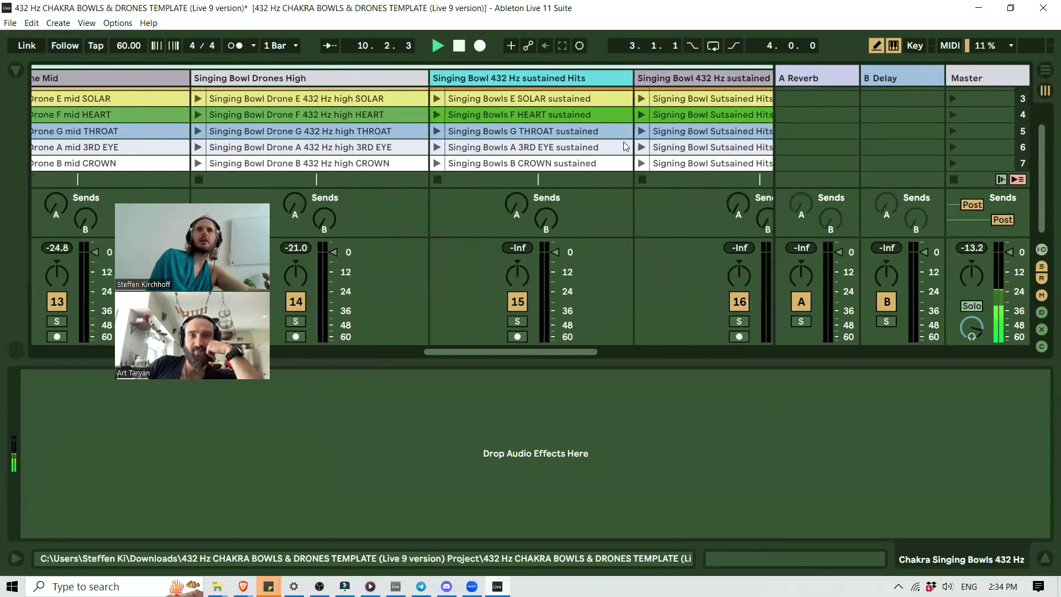
pyautogui.scroll(2, 442, 116)
pyautogui.click(441, 115)
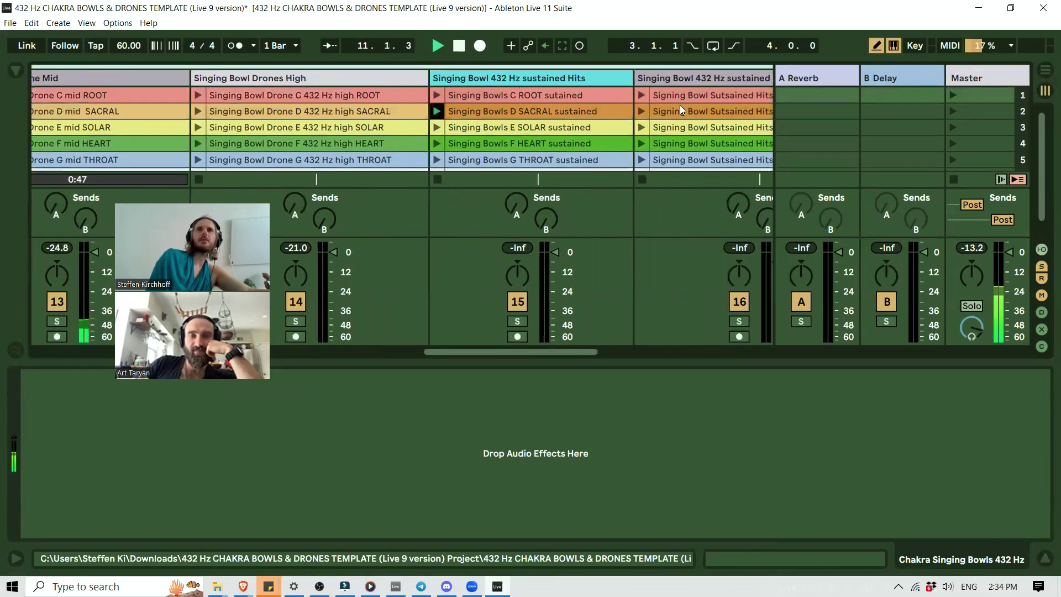
pyautogui.hscroll(3, 680, 105)
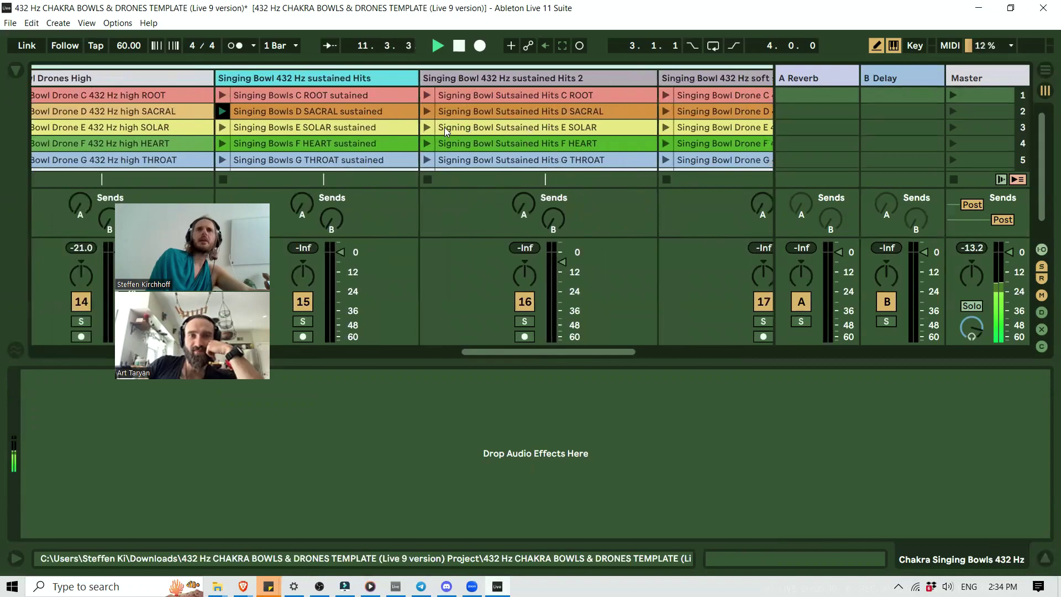
pyautogui.scroll(-1, 468, 131)
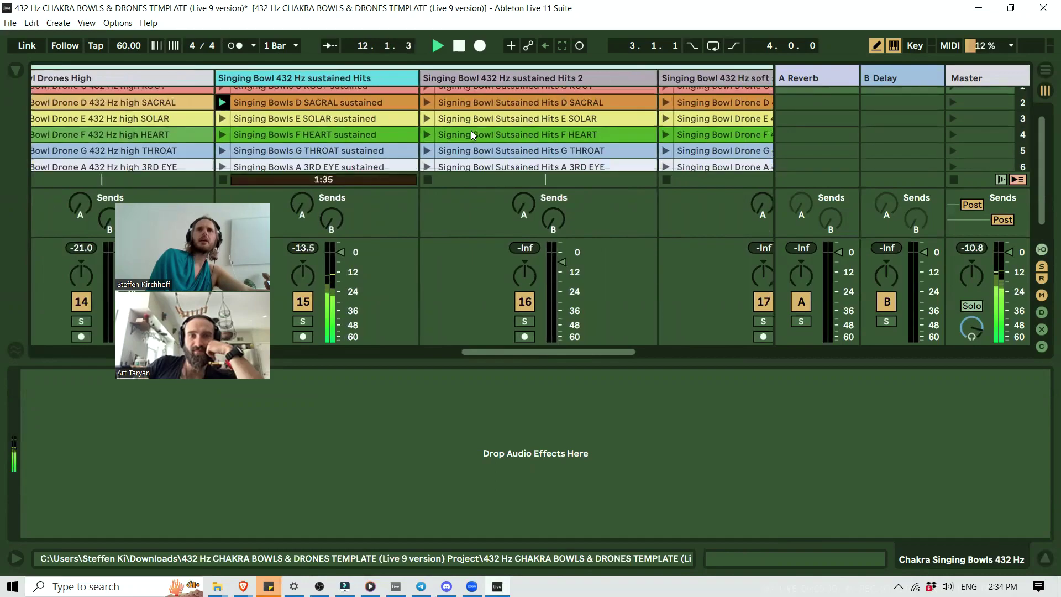
pyautogui.hscroll(3, 520, 131)
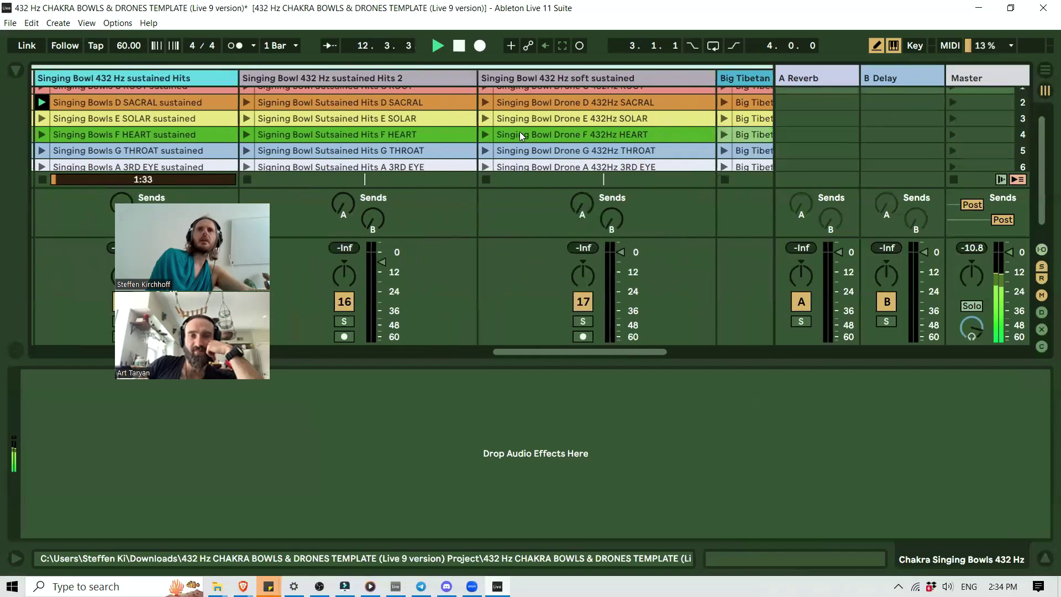
pyautogui.click(474, 151)
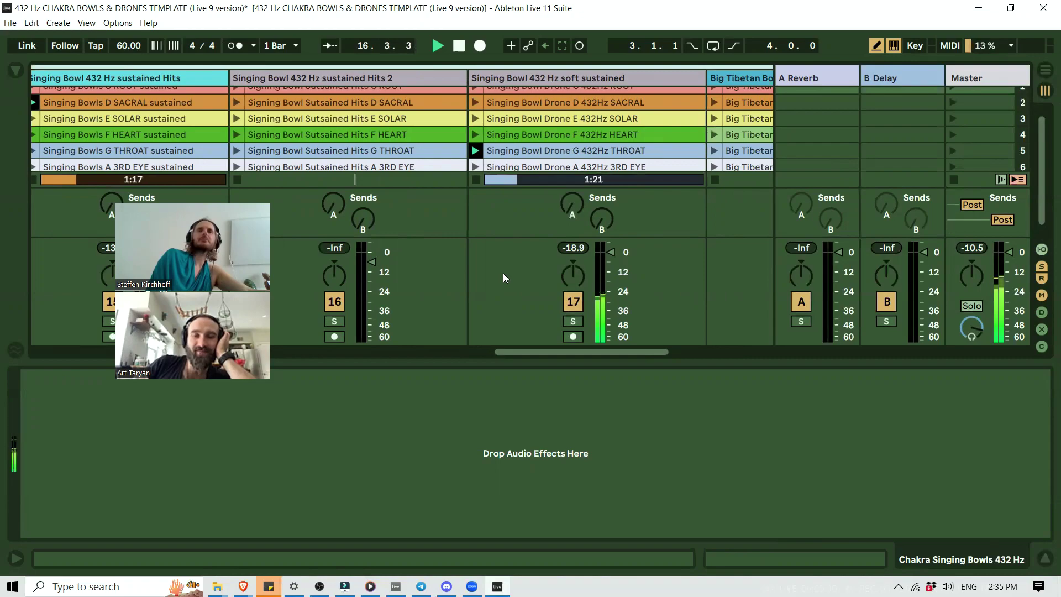
# Switch the Singing Bowl Drone Mid track to its G mid THROAT clip.
pyautogui.hscroll(-3, 479, 292)
pyautogui.hscroll(-3, 478, 293)
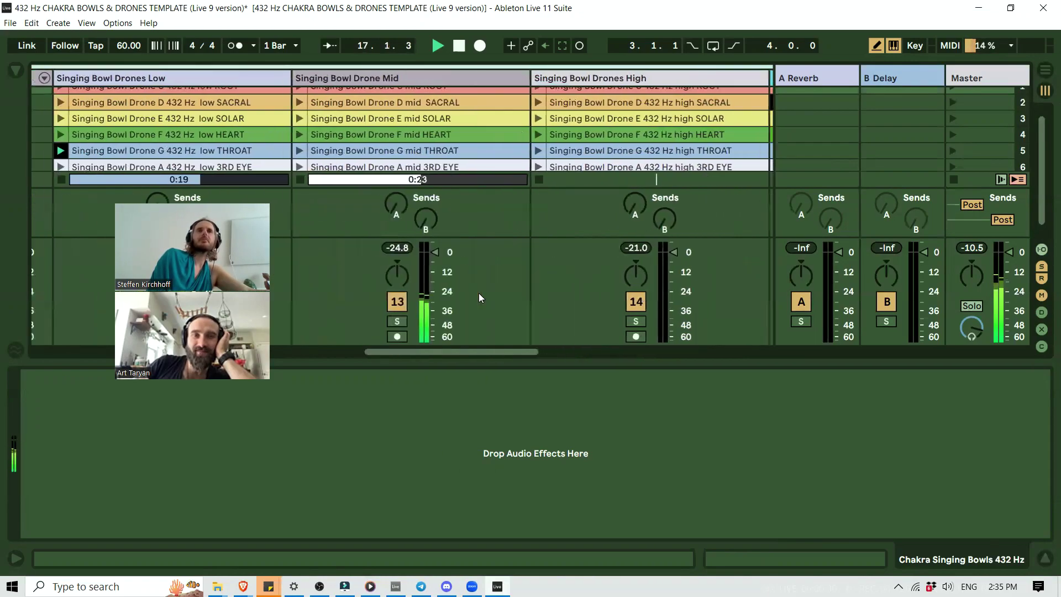
pyautogui.click(299, 150)
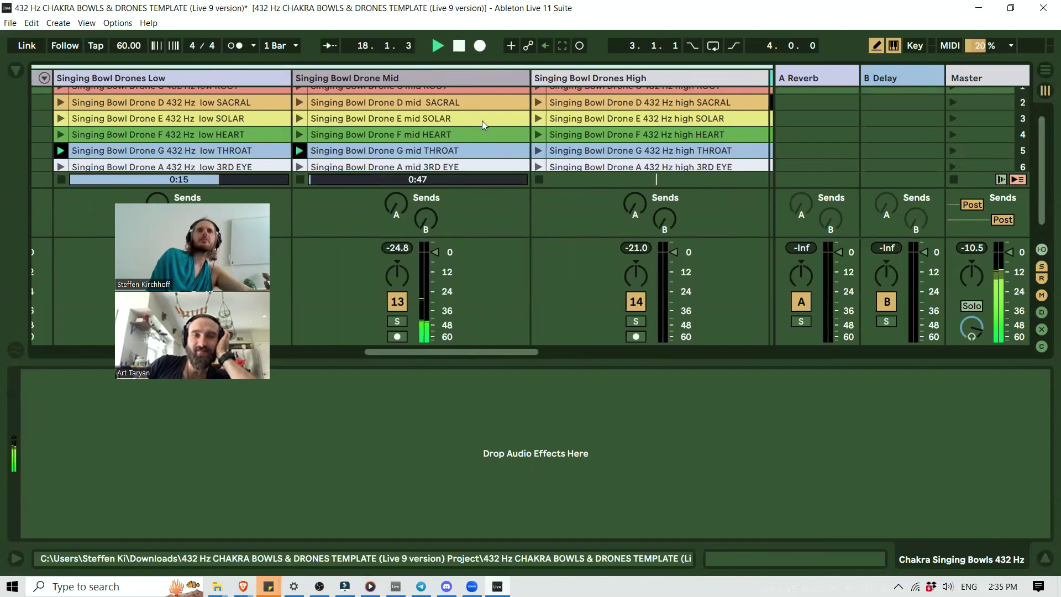
# Show the sustained hits tracks, then stop playback and return the song position to the start.
pyautogui.scroll(1, 481, 121)
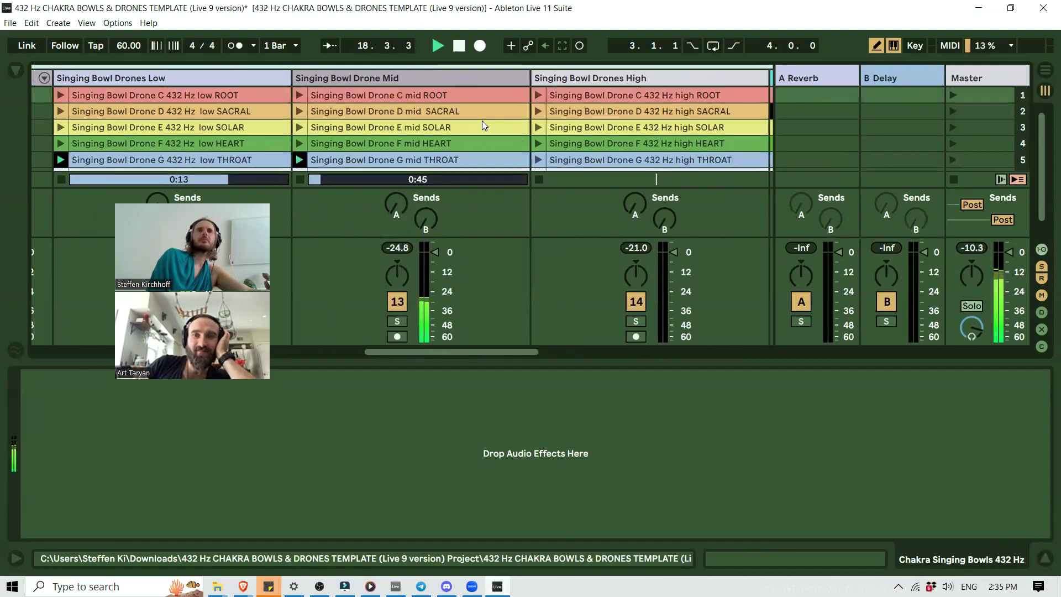
pyautogui.hscroll(3, 482, 121)
pyautogui.hscroll(6, 481, 120)
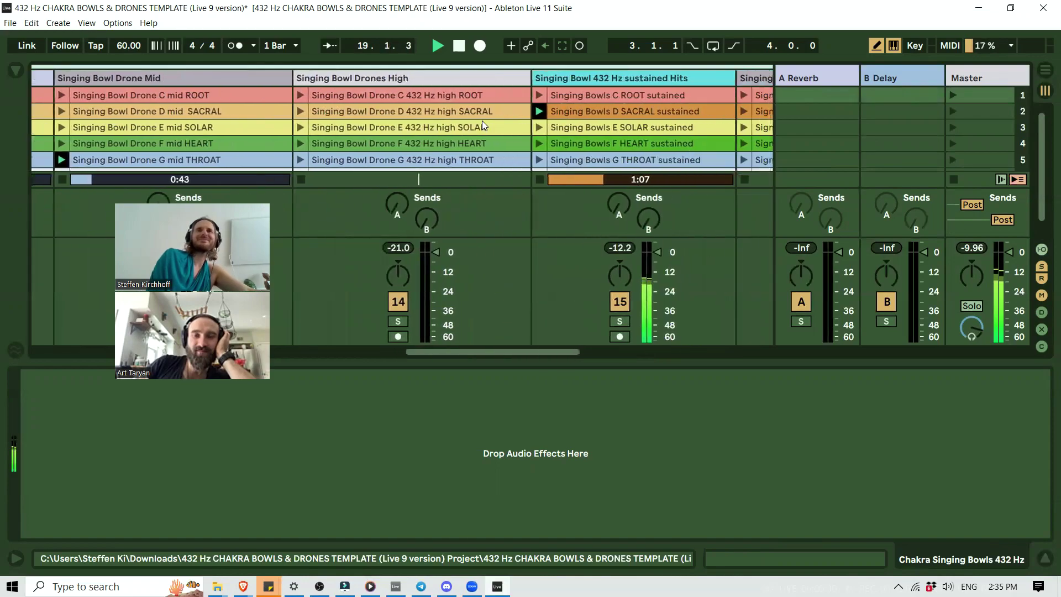
pyautogui.click(457, 48)
pyautogui.click(458, 49)
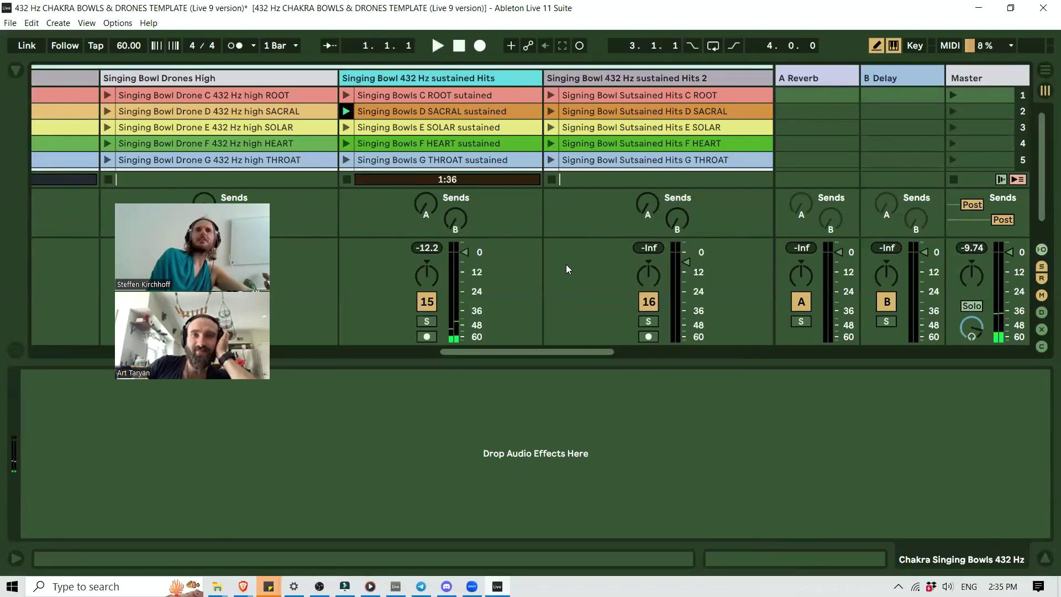